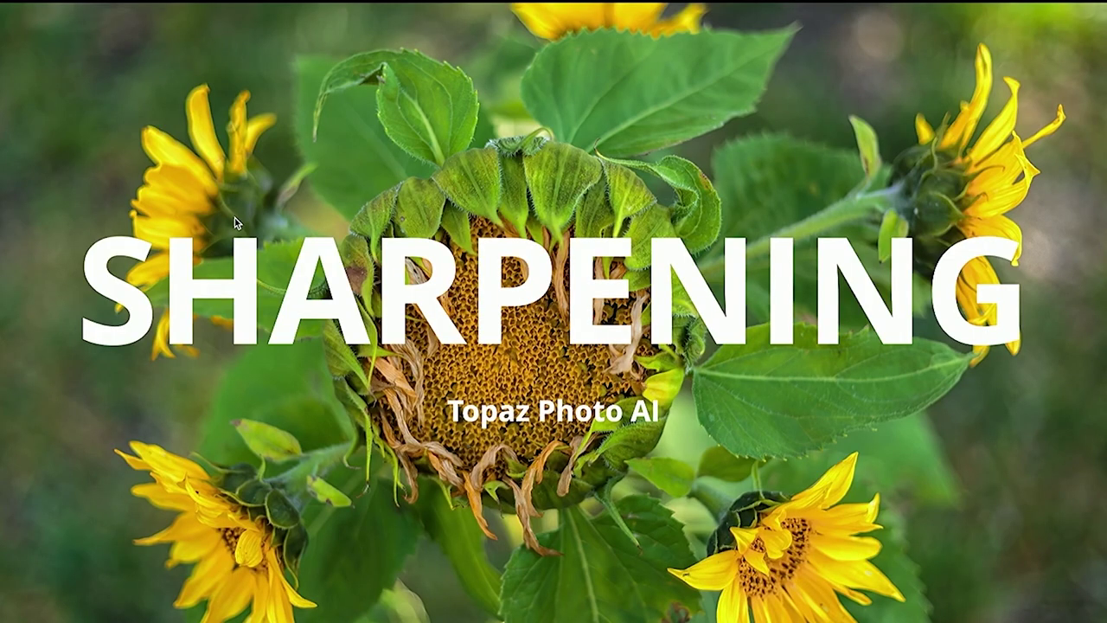
Switch to Mylio Photos and open the sunflower photo's original RAW file in Adobe Photoshop 2023.
{"action": "key", "text": "super+Tab"}
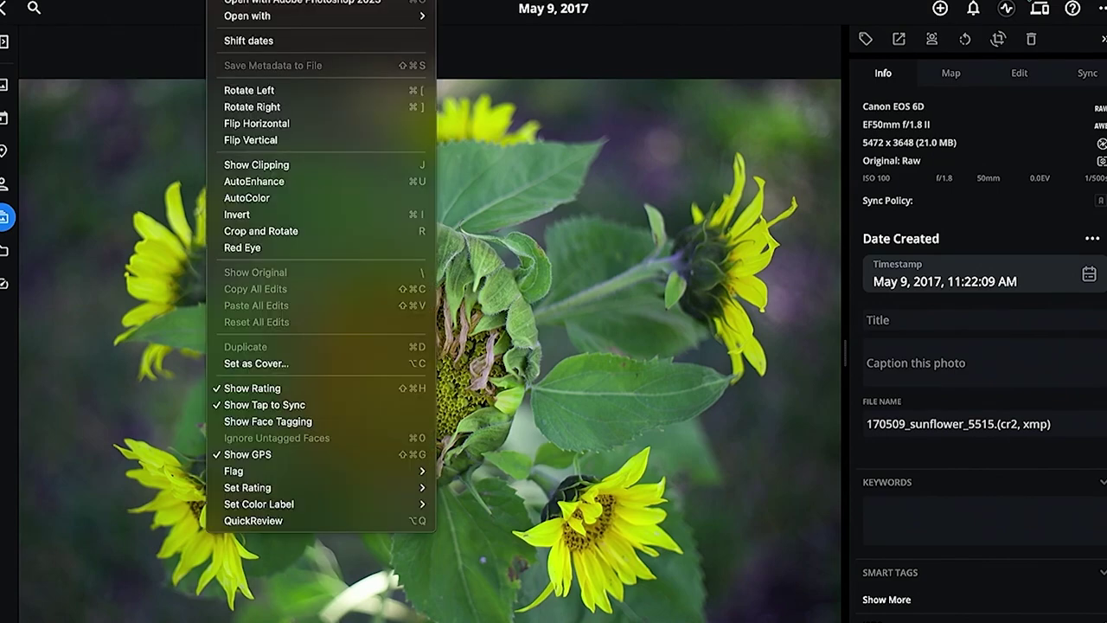
{"action": "left_click", "coordinate": [282, 9]}
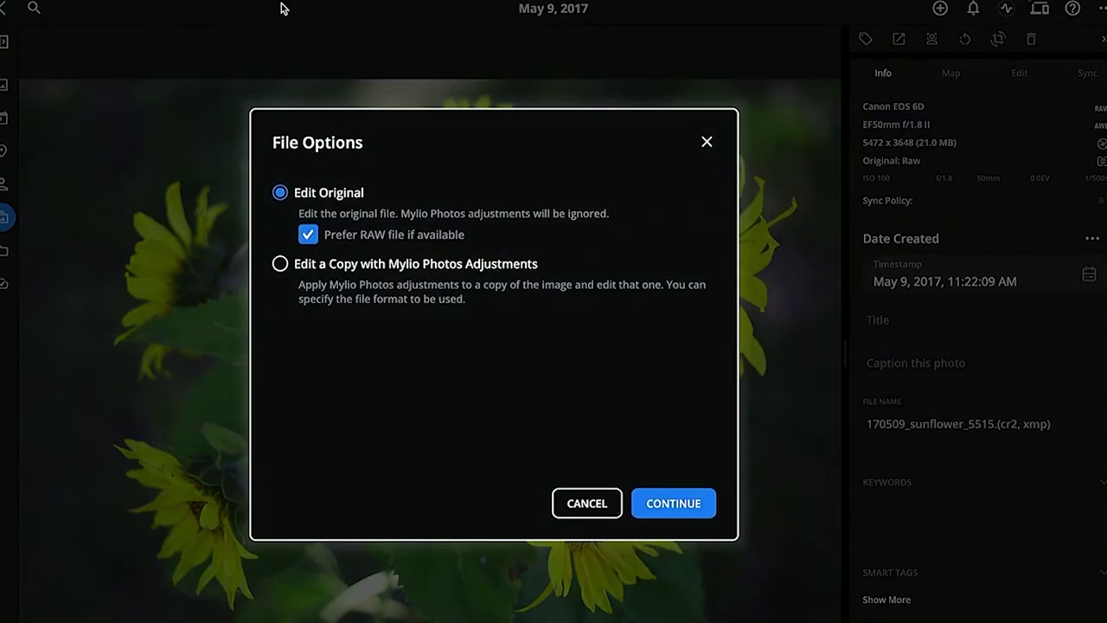
{"action": "left_click", "coordinate": [688, 502]}
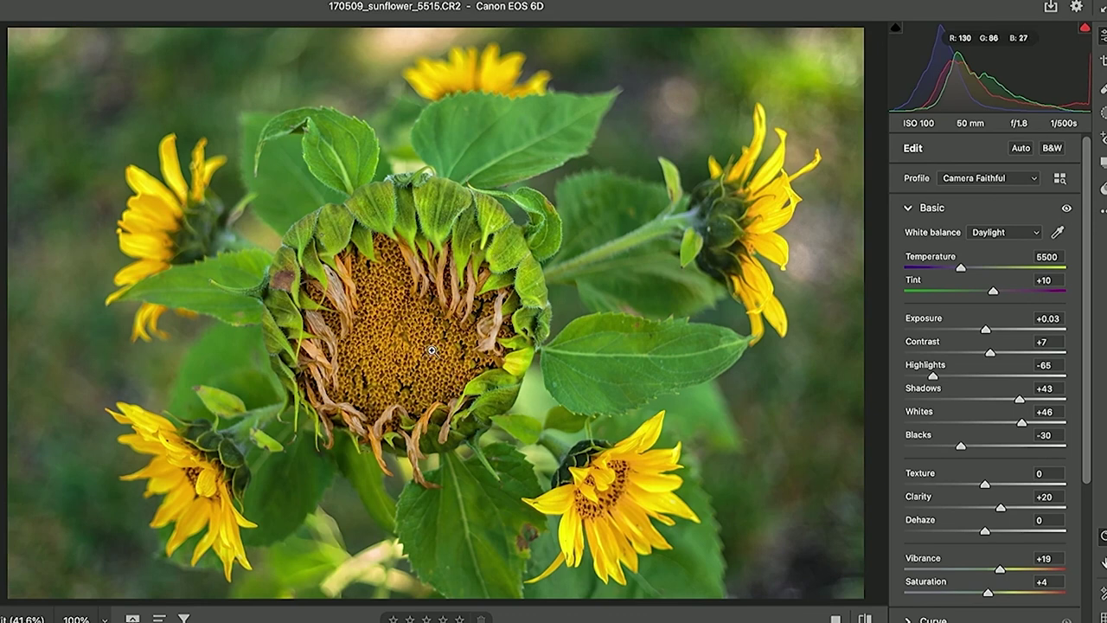
Inspect the sunflower's centre up close in Camera Raw and open the photo in Photoshop.
{"action": "left_click", "coordinate": [393, 334]}
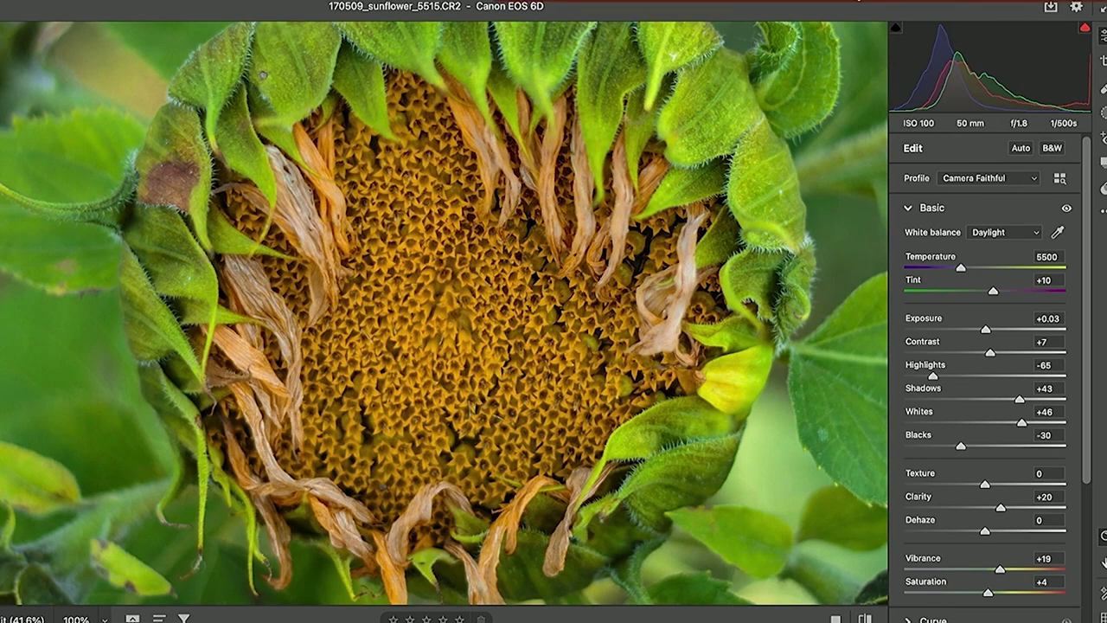
{"action": "key", "text": "Escape"}
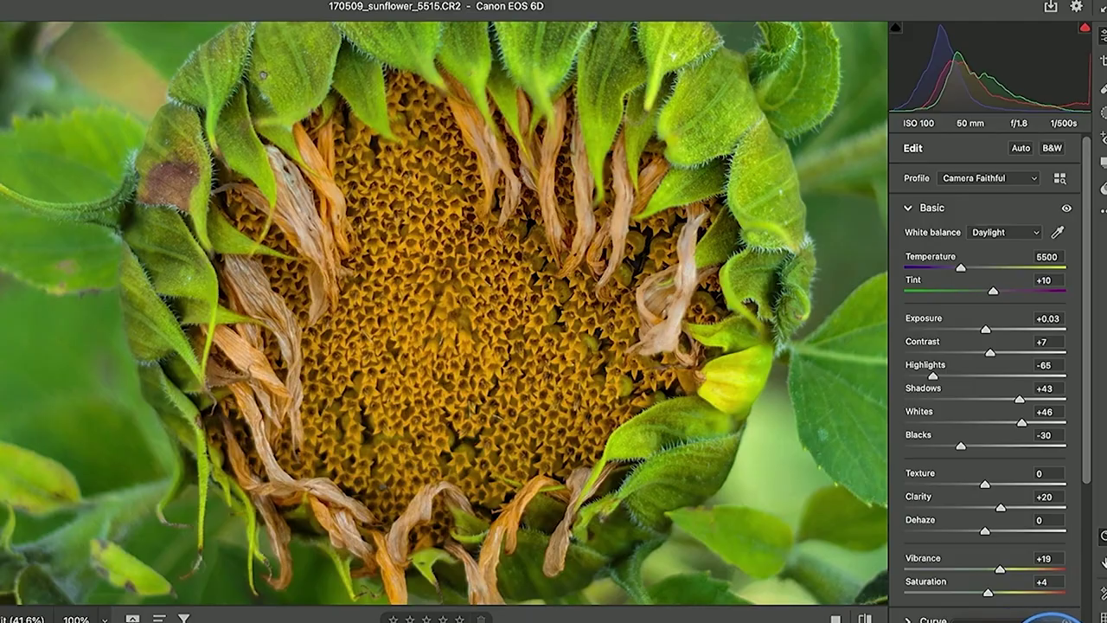
{"action": "left_click", "coordinate": [1059, 617]}
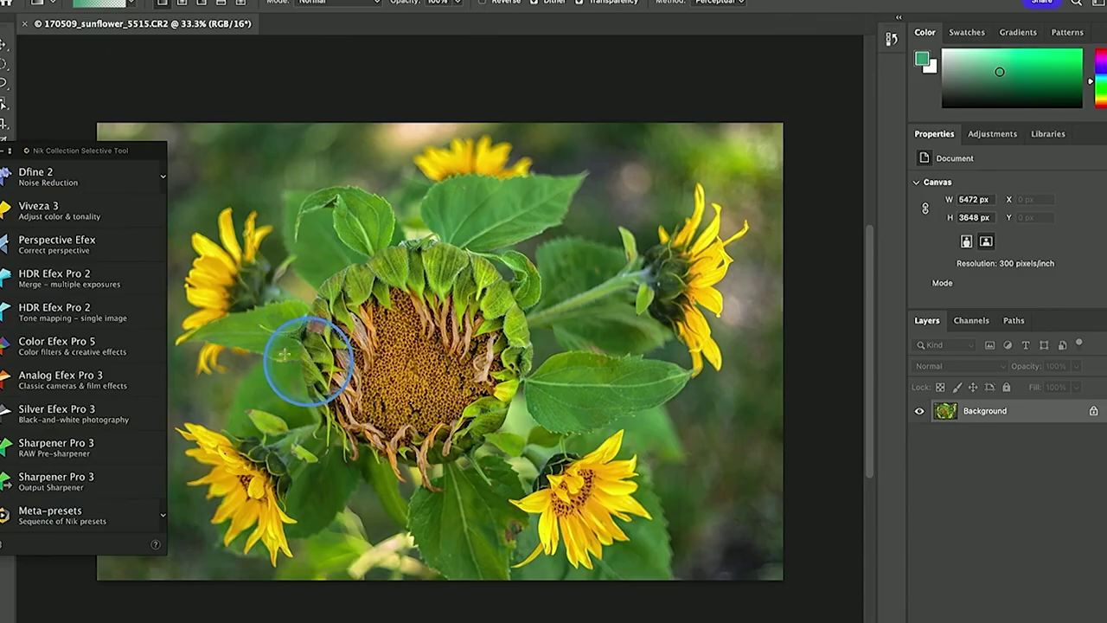
Close the Nik Collection Selective Tool, and unlock and duplicate the Background layer.
{"action": "left_click", "coordinate": [7, 131]}
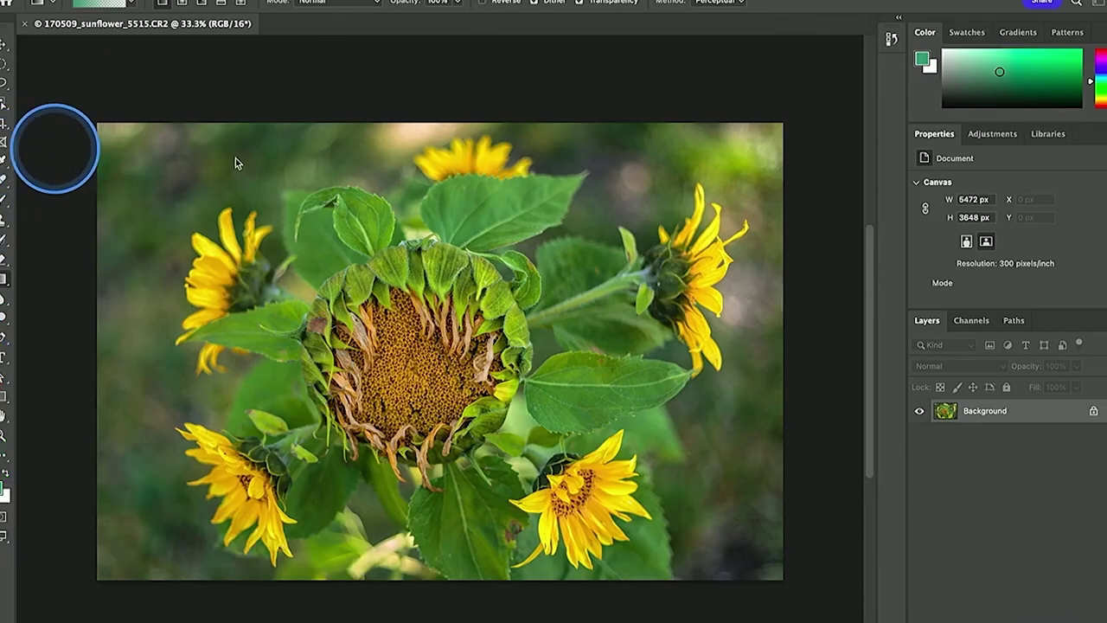
{"action": "left_click", "coordinate": [1093, 415]}
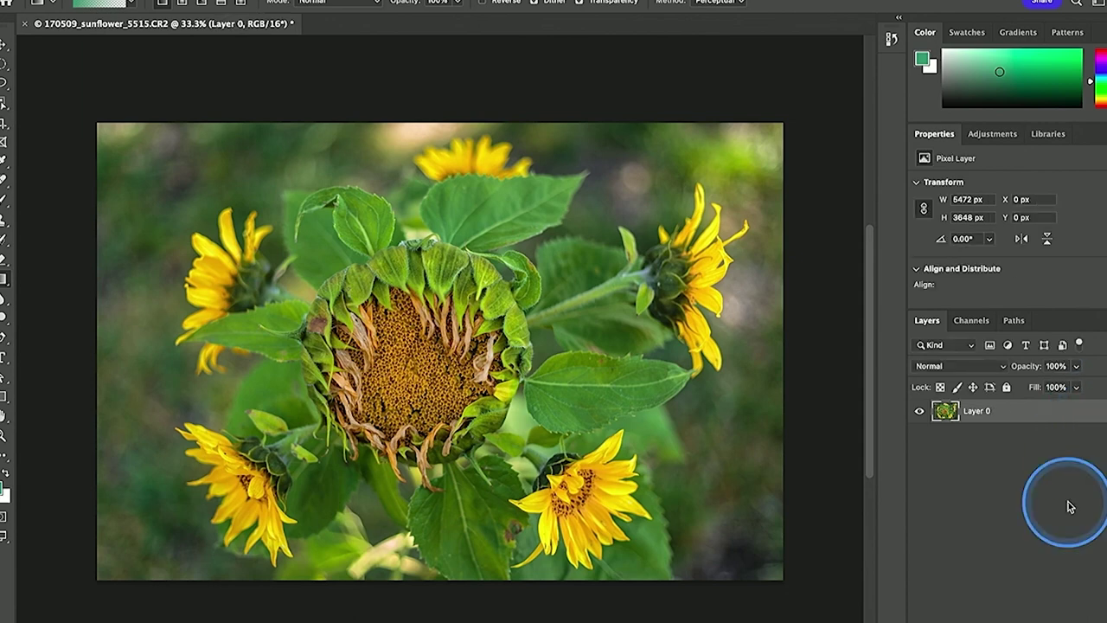
{"action": "key", "text": "ctrl+j"}
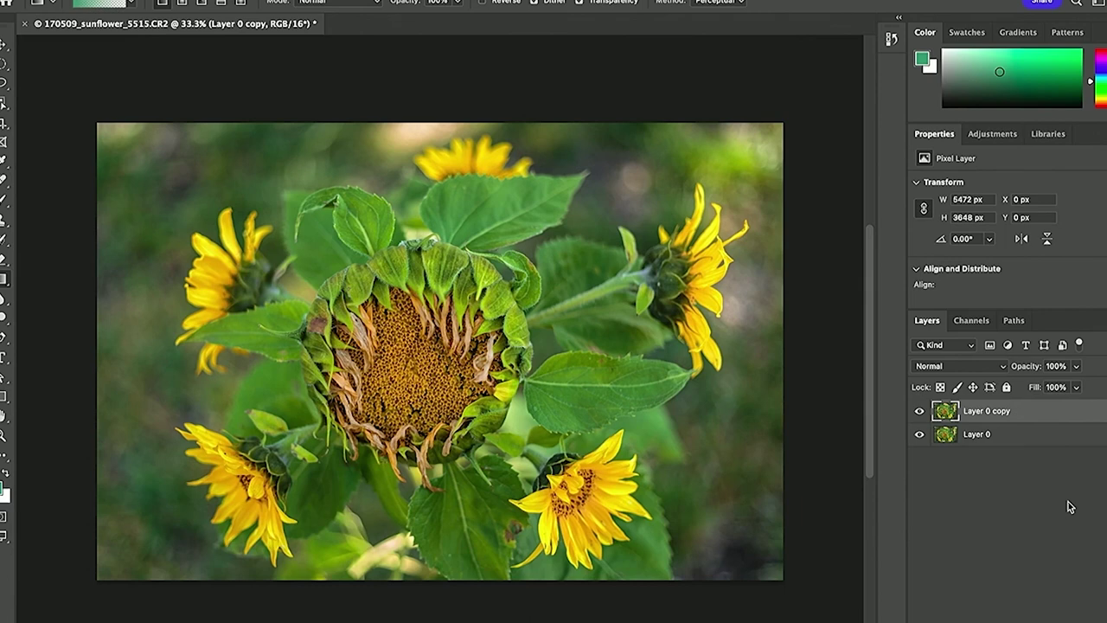
Open the duplicate layer in Topaz Photo AI and turn on Sharpen alongside Remove Noise.
{"action": "left_click", "coordinate": [341, 1]}
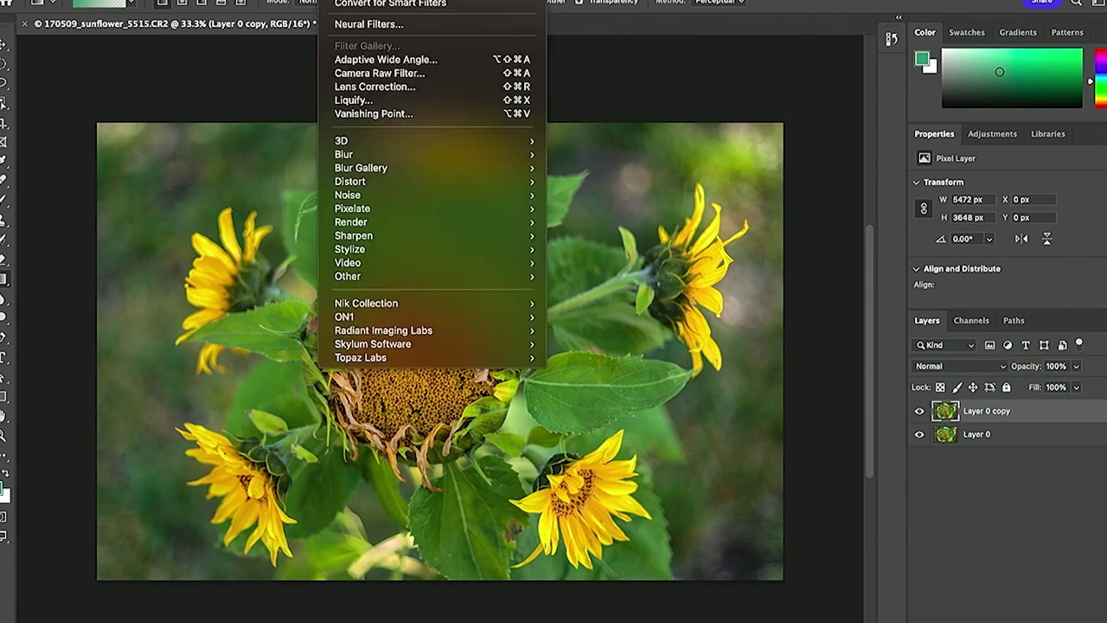
{"action": "mouse_move", "coordinate": [392, 365]}
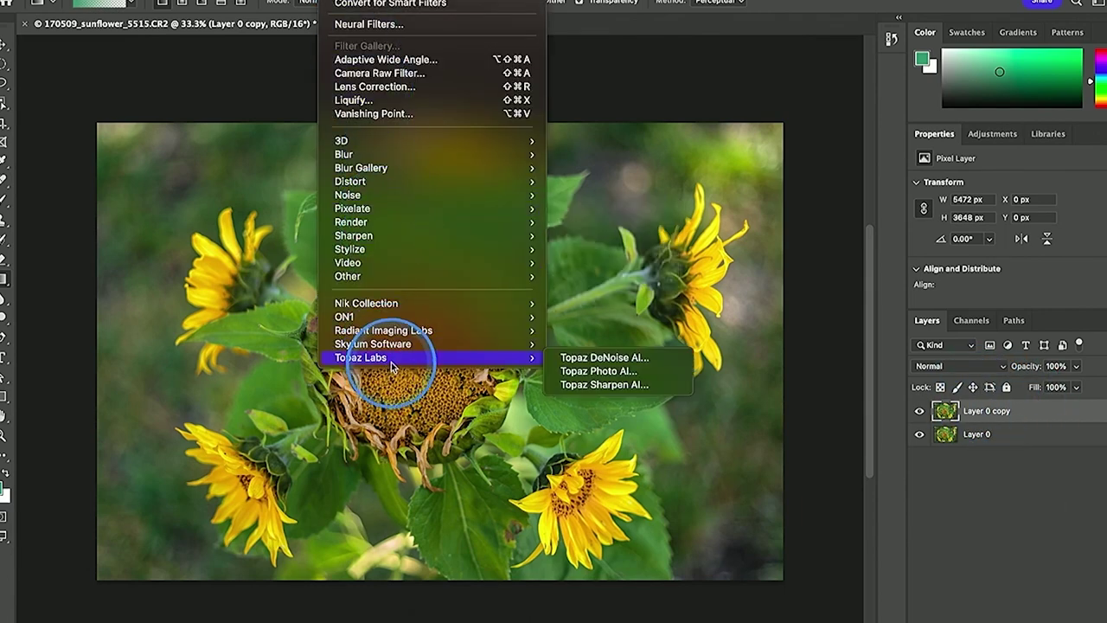
{"action": "left_click", "coordinate": [626, 372]}
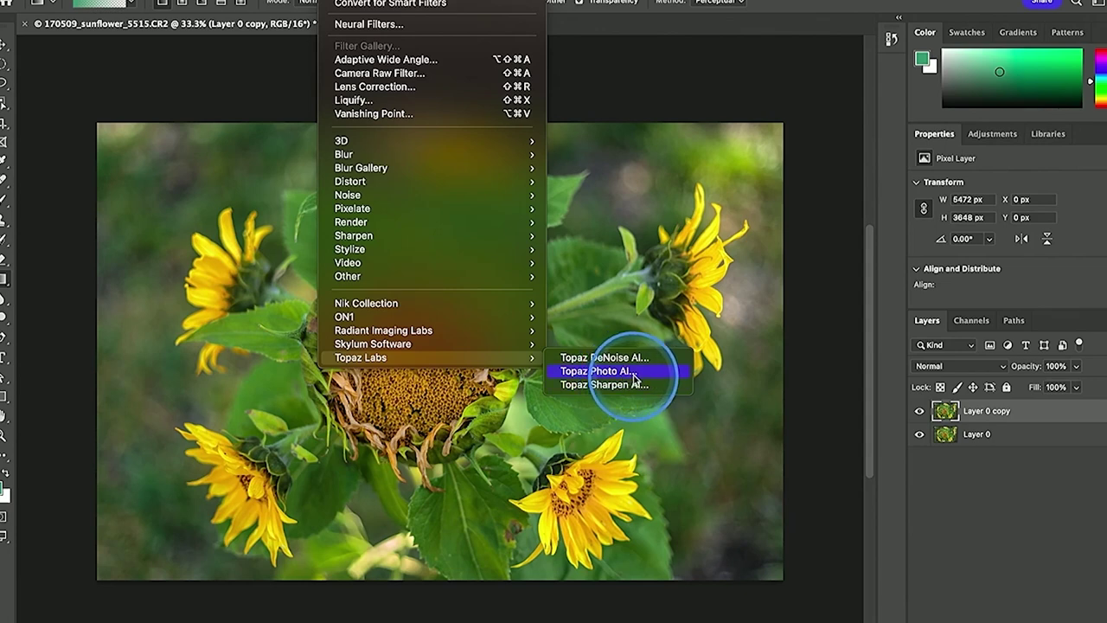
{"action": "left_click", "coordinate": [637, 374]}
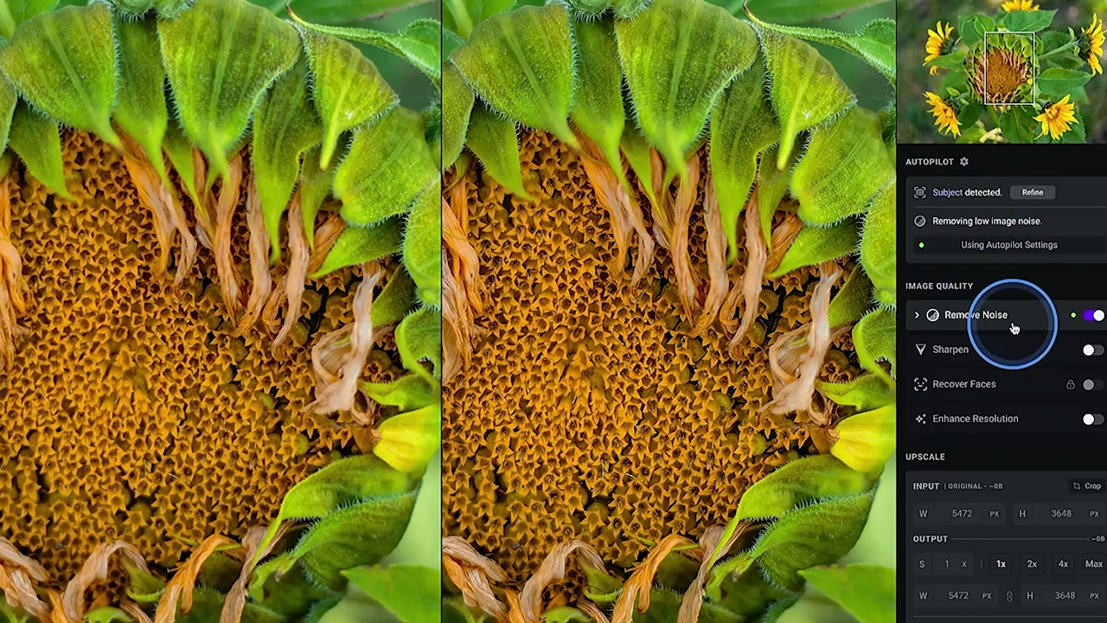
{"action": "left_click", "coordinate": [919, 316]}
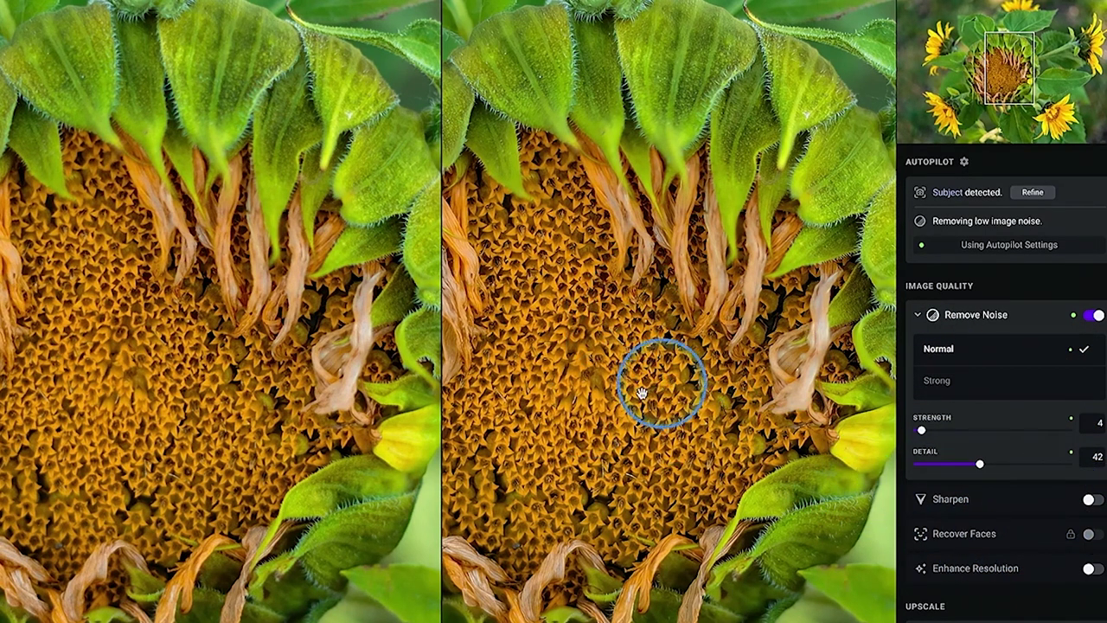
{"action": "left_click", "coordinate": [1089, 502]}
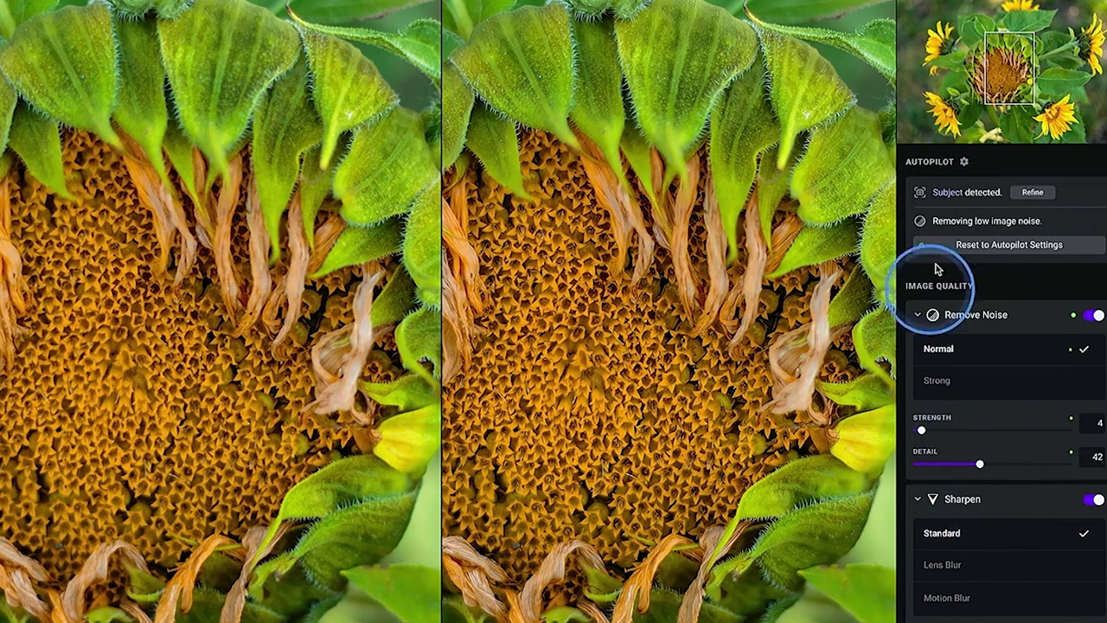
Refine the detected subject with the AI Brush, trying Subtract on a dried petal and Add around the flower head's edge.
{"action": "mouse_move", "coordinate": [947, 198]}
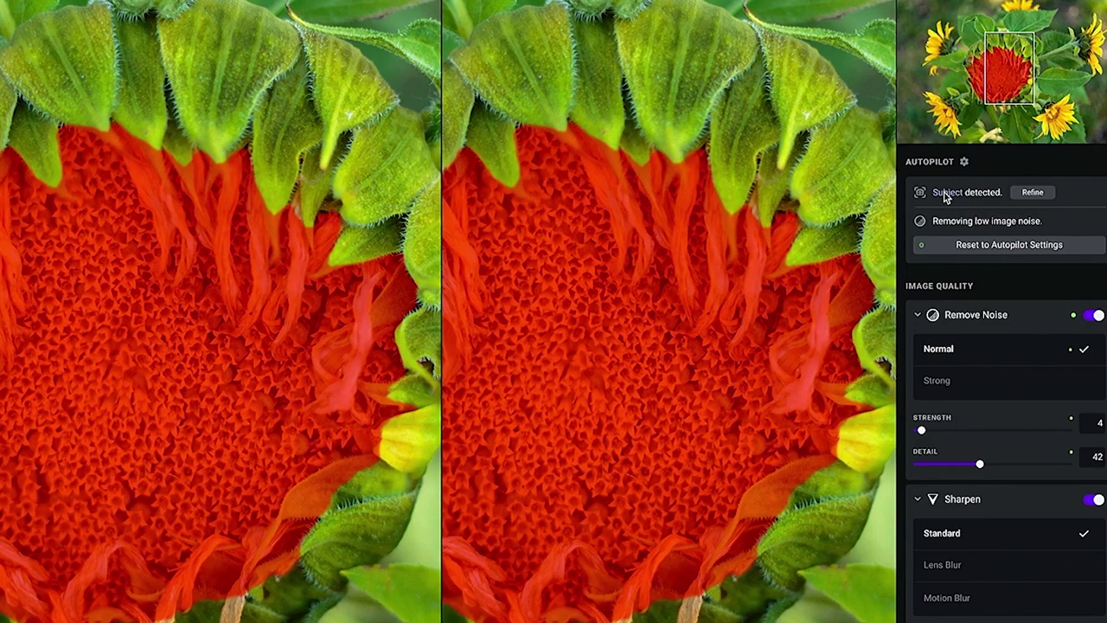
{"action": "left_click", "coordinate": [1035, 192]}
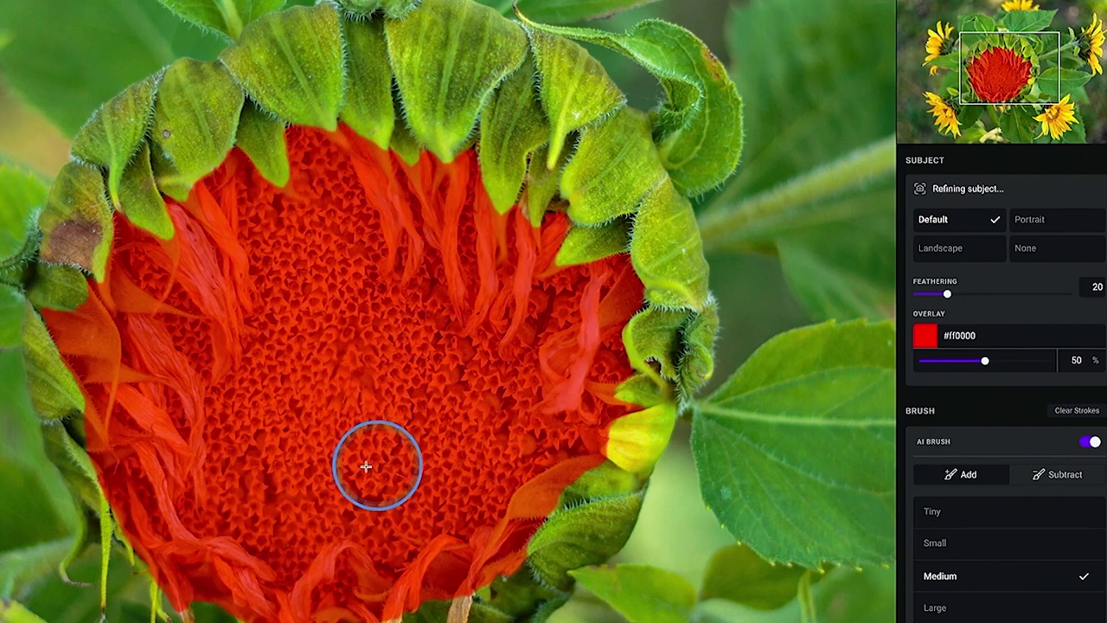
{"action": "left_click_drag", "start_coordinate": [578, 367], "coordinate": [568, 371]}
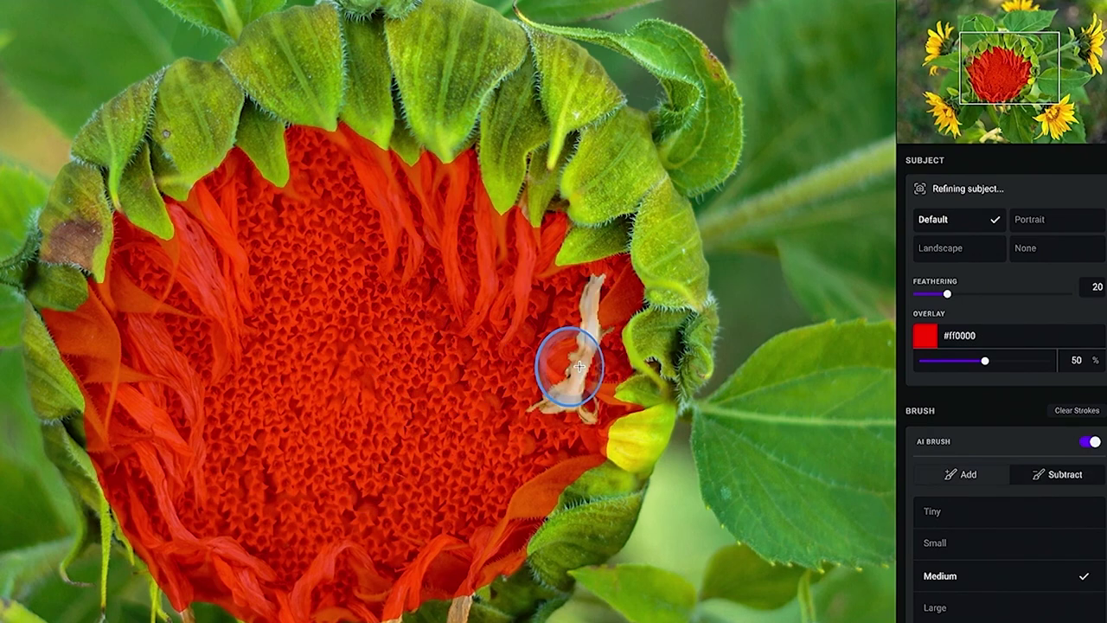
{"action": "mouse_move", "coordinate": [590, 248]}
{"action": "left_mouse_down"}
{"action": "mouse_move", "coordinate": [605, 239]}
{"action": "mouse_move", "coordinate": [593, 202]}
{"action": "mouse_move", "coordinate": [613, 153]}
{"action": "mouse_move", "coordinate": [603, 187]}
{"action": "mouse_move", "coordinate": [509, 181]}
{"action": "mouse_move", "coordinate": [527, 207]}
{"action": "left_mouse_up"}
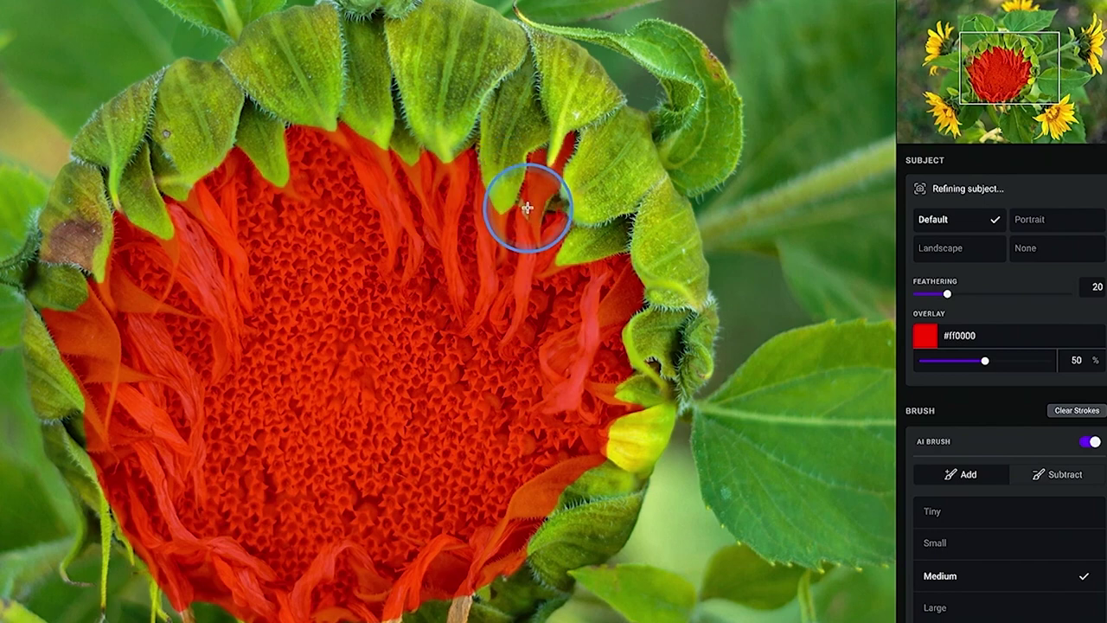
{"action": "left_click_drag", "start_coordinate": [156, 330], "coordinate": [61, 279]}
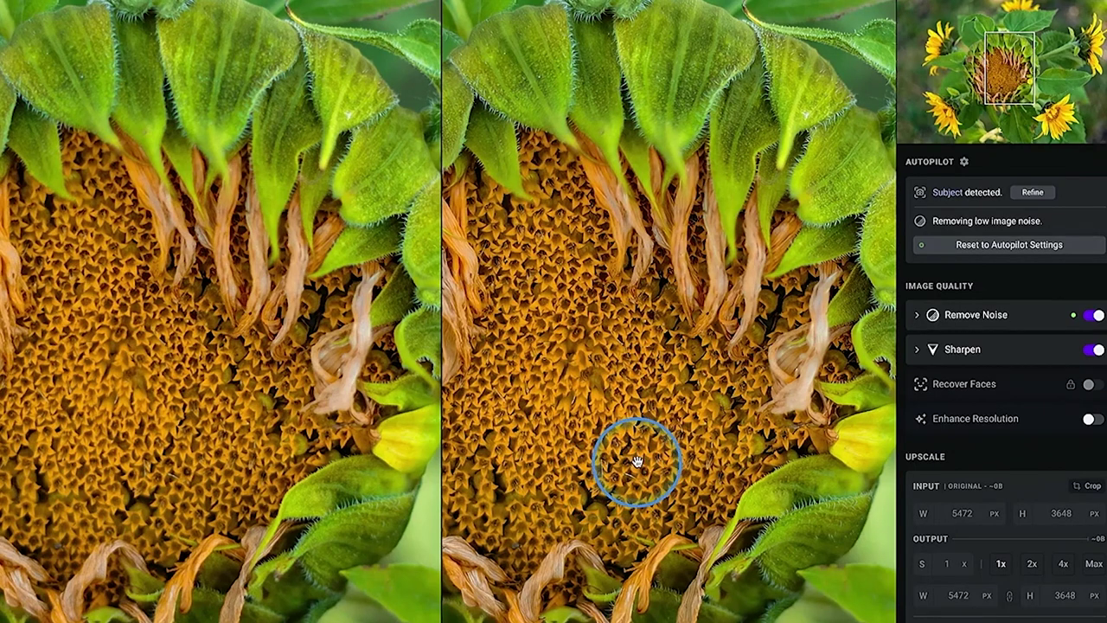
Preview the Lens Blur sharpening model and select Motion Blur instead.
{"action": "left_click", "coordinate": [917, 350]}
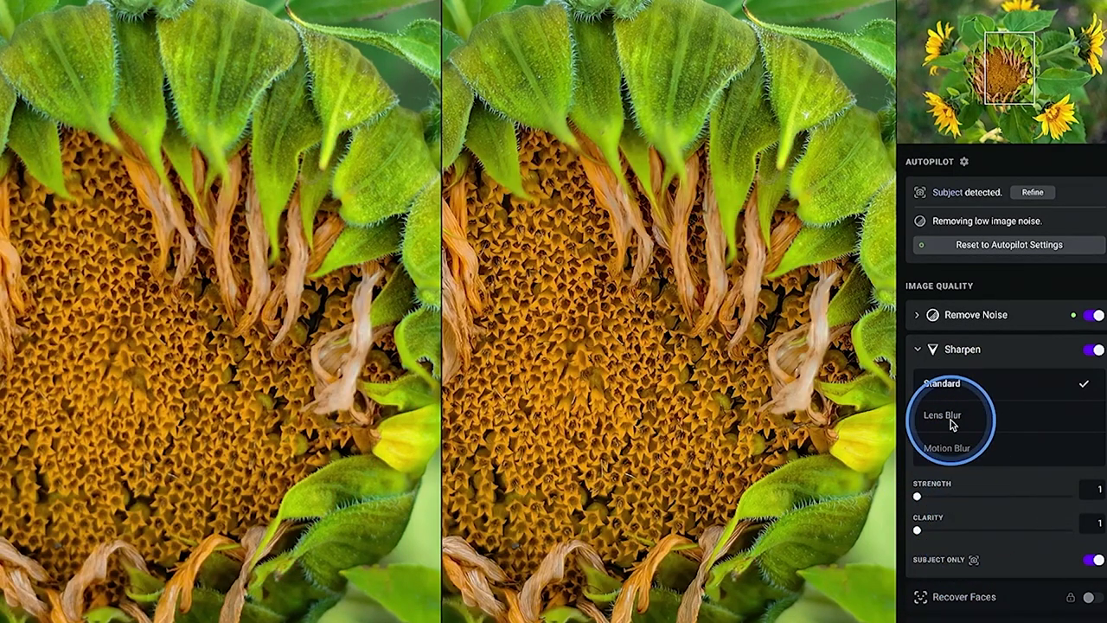
{"action": "left_click", "coordinate": [951, 420]}
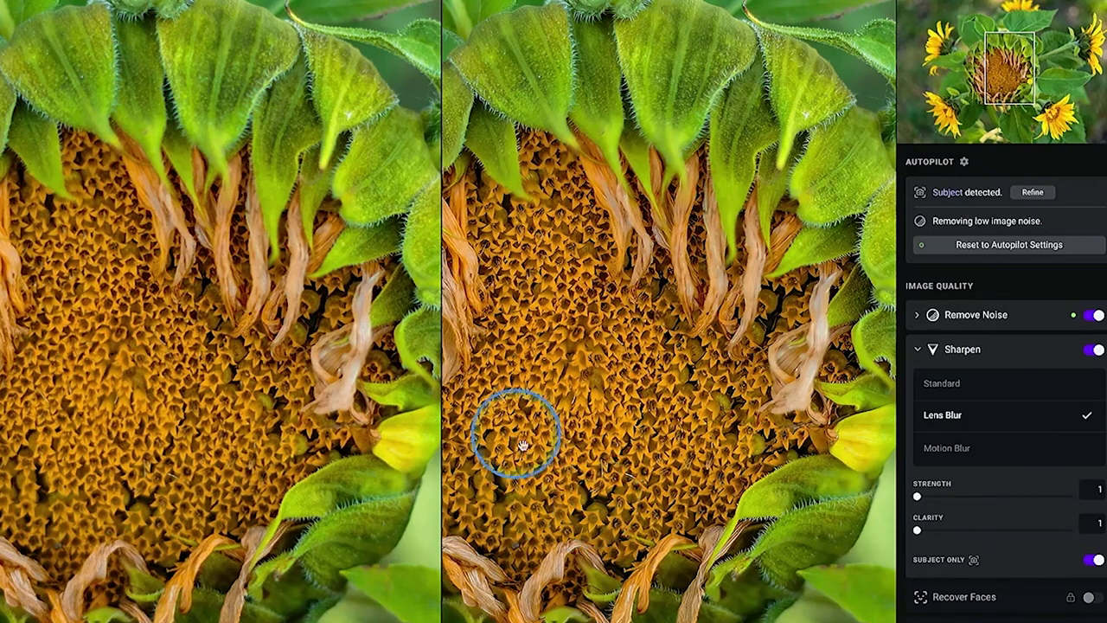
{"action": "left_click", "coordinate": [979, 453]}
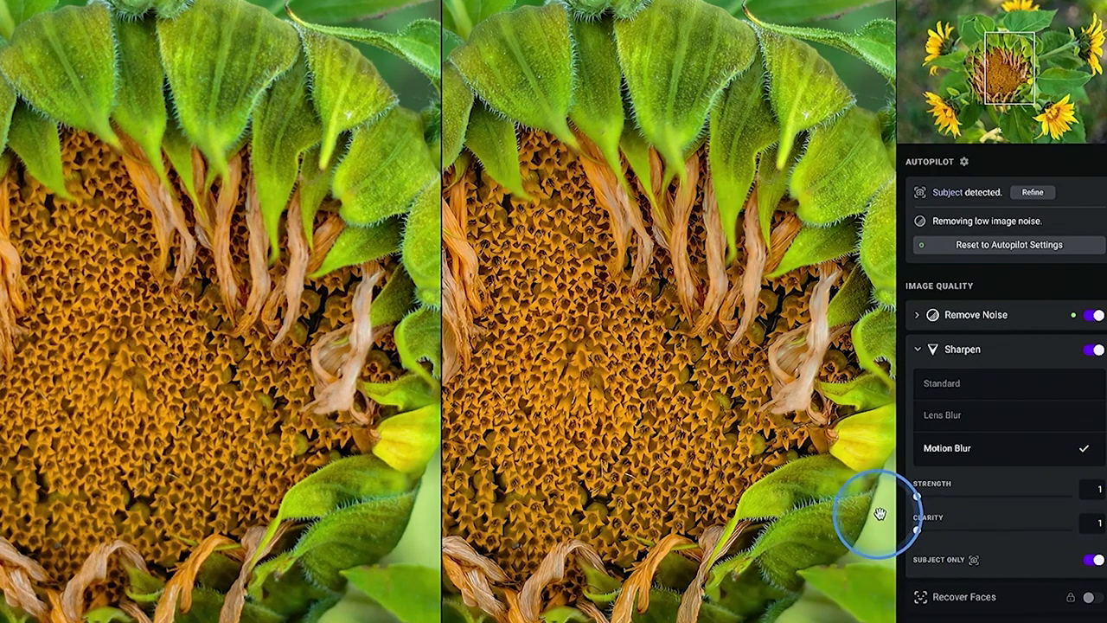
Set the Motion Blur sharpening to strength 4 and clarity 21, and save the result back to Photoshop.
{"action": "left_click_drag", "start_coordinate": [917, 499], "coordinate": [980, 500]}
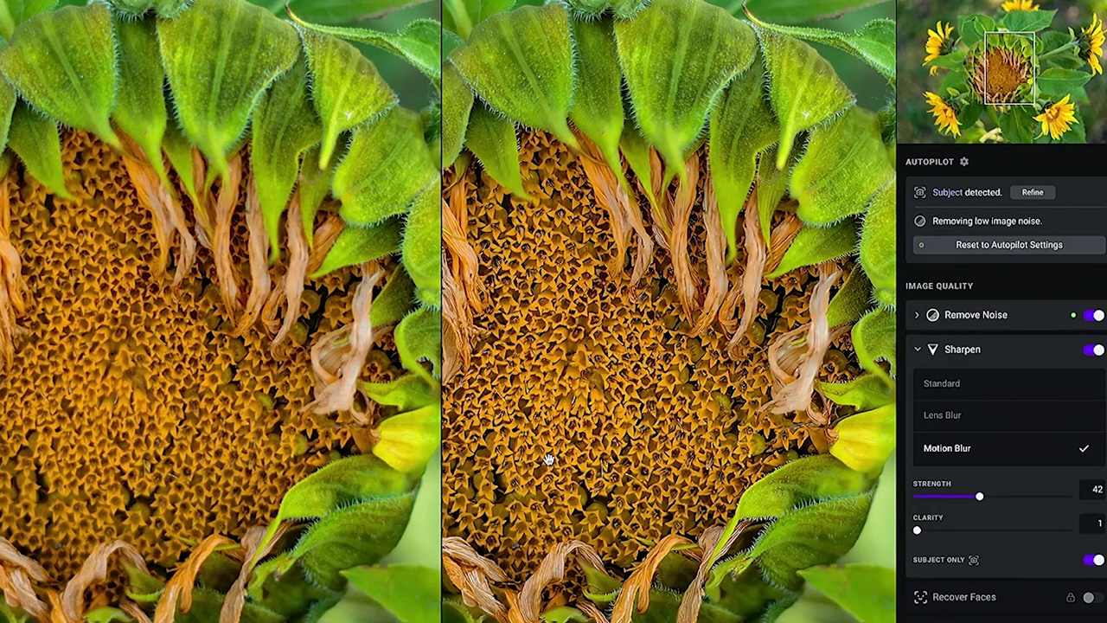
{"action": "left_click_drag", "start_coordinate": [979, 496], "coordinate": [920, 499]}
{"action": "left_click", "coordinate": [918, 532]}
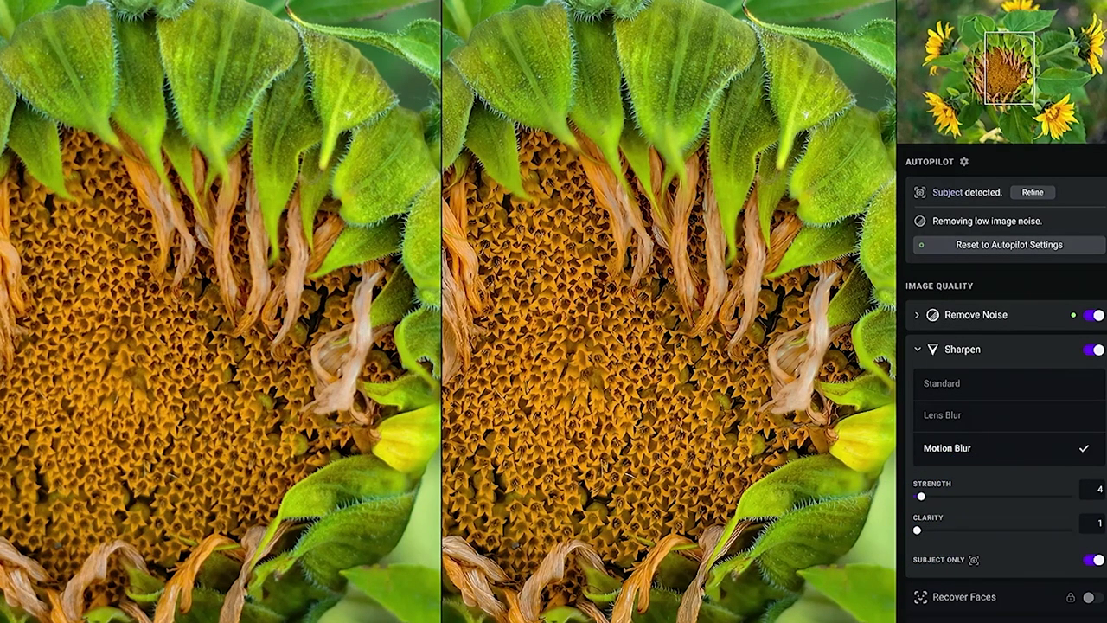
{"action": "left_click_drag", "start_coordinate": [918, 531], "coordinate": [947, 533]}
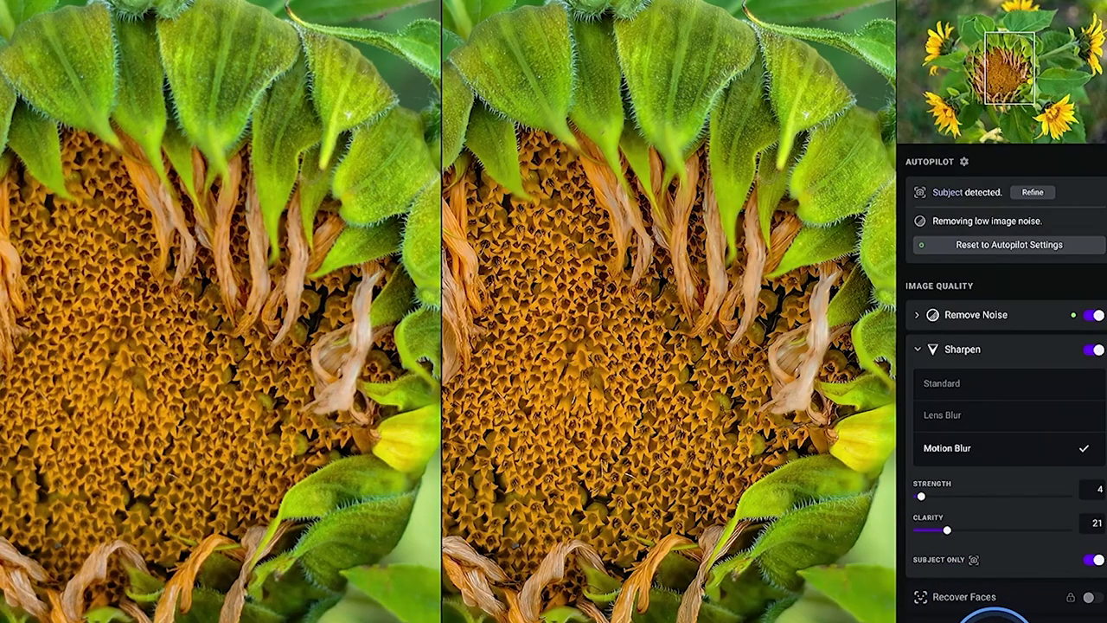
{"action": "left_click", "coordinate": [993, 621]}
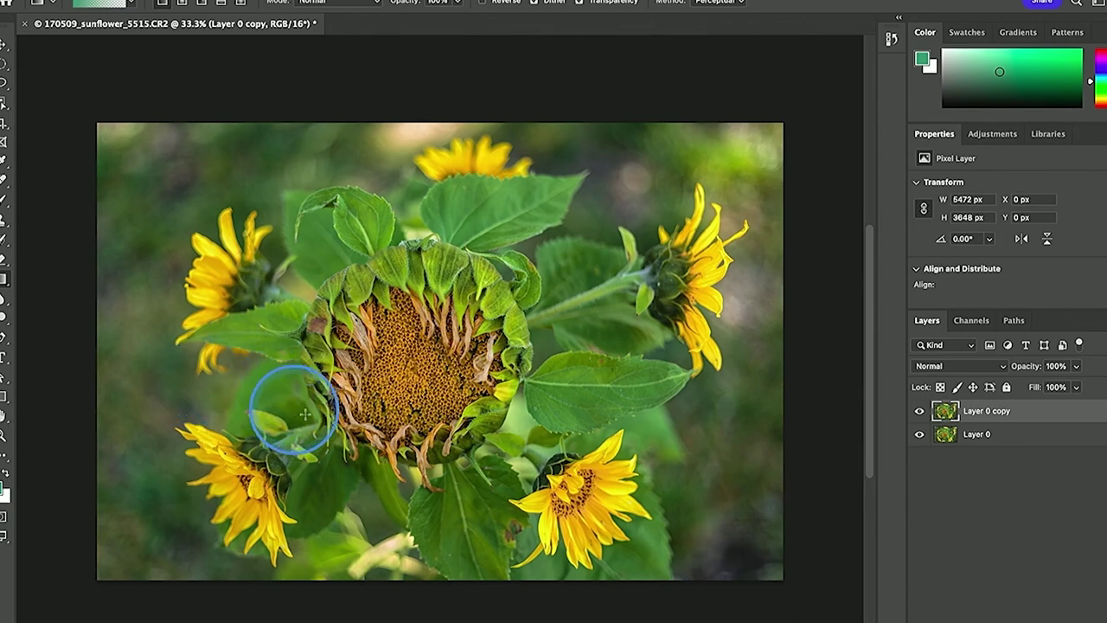
Compare the sharpened flower centre with the original at 200% by toggling the visibility of Layer 0 copy.
{"action": "key", "text": "z"}
{"action": "left_click_drag", "start_coordinate": [407, 385], "coordinate": [409, 393]}
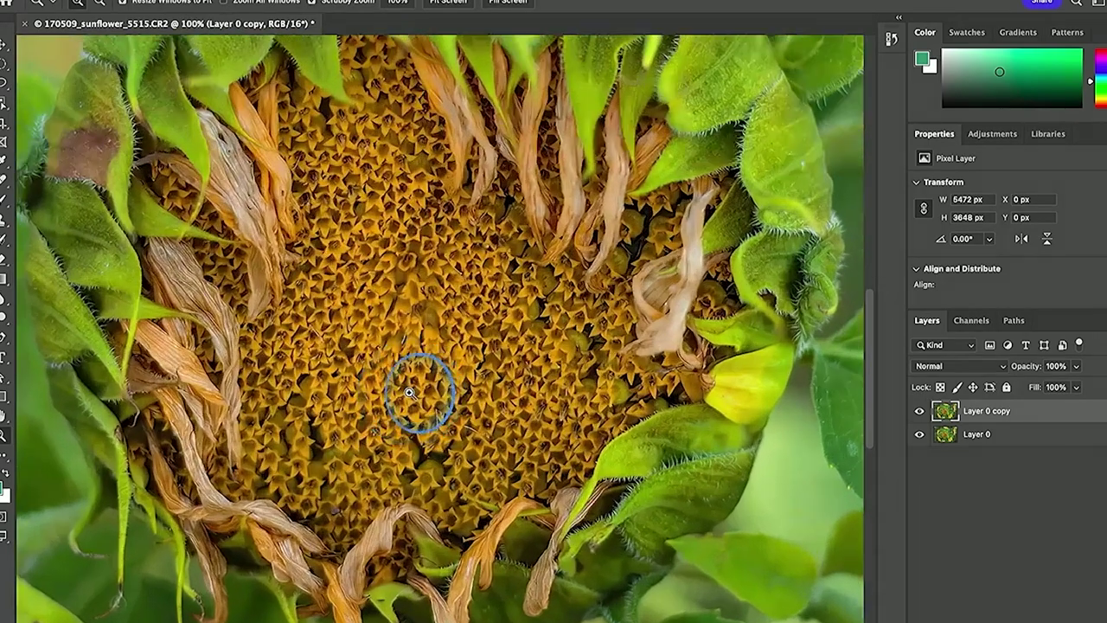
{"action": "left_click", "coordinate": [409, 393]}
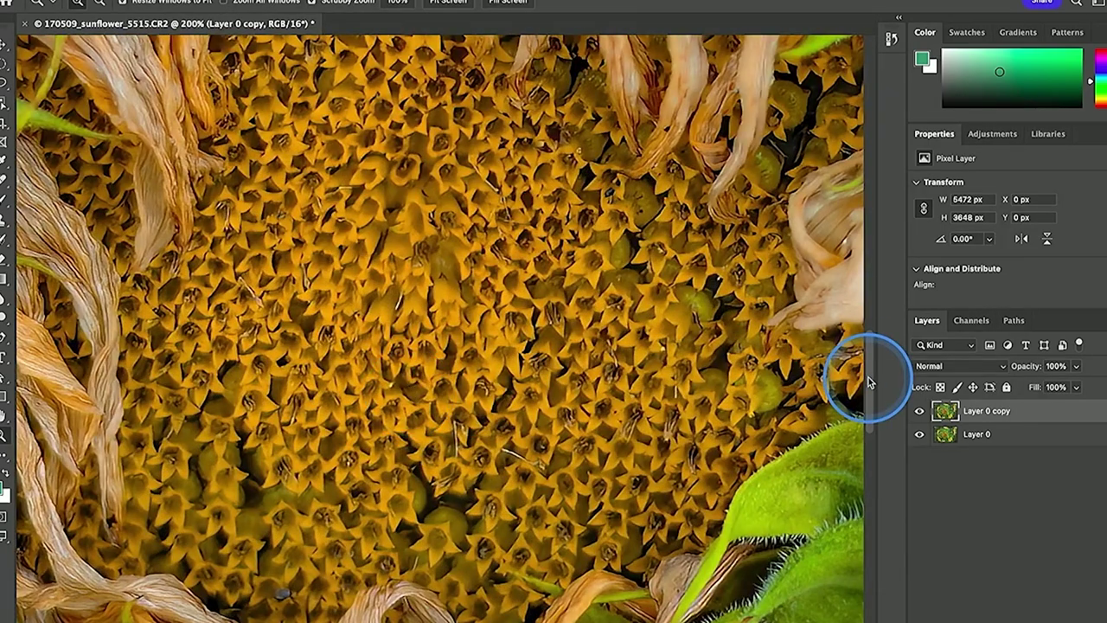
{"action": "left_click", "coordinate": [919, 411]}
{"action": "left_click", "coordinate": [920, 411]}
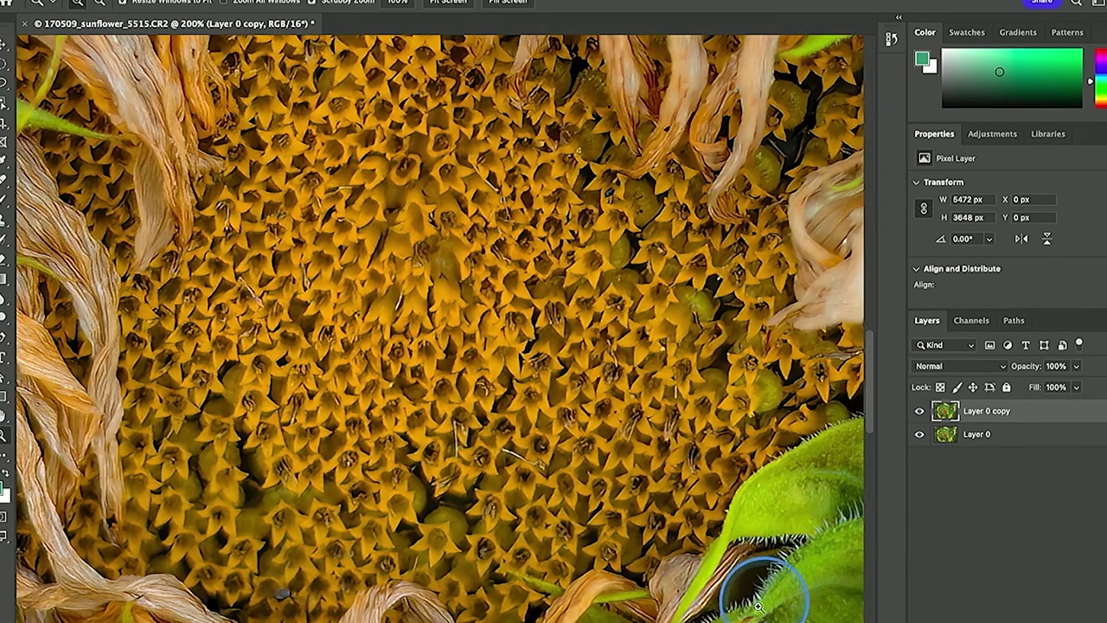
{"action": "left_click", "coordinate": [920, 411]}
{"action": "left_click", "coordinate": [920, 412]}
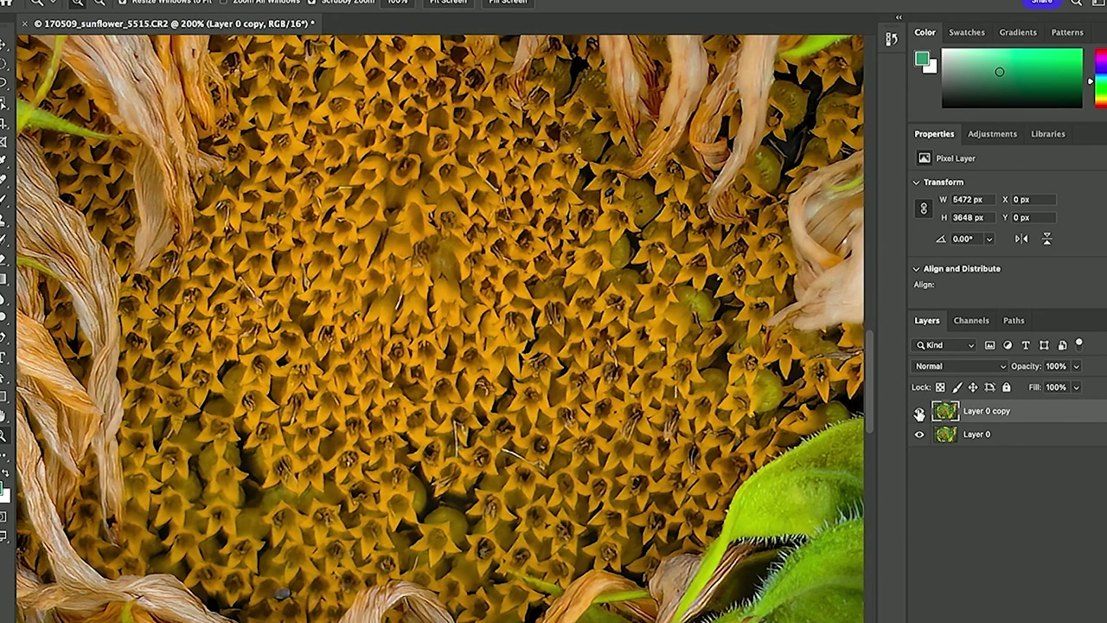
{"action": "left_click", "coordinate": [1046, 300]}
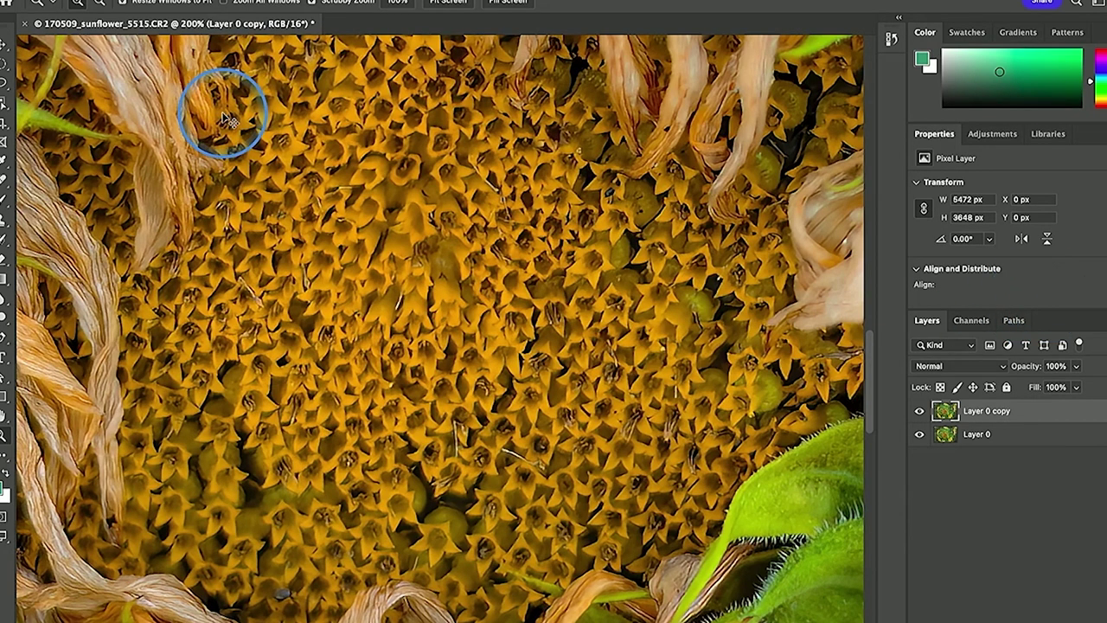
Close the sunflower document and return to the VSC album's photo grid in Mylio Photos.
{"action": "key", "text": "super+w"}
{"action": "left_click", "coordinate": [549, 267]}
{"action": "key", "text": "super+Tab"}
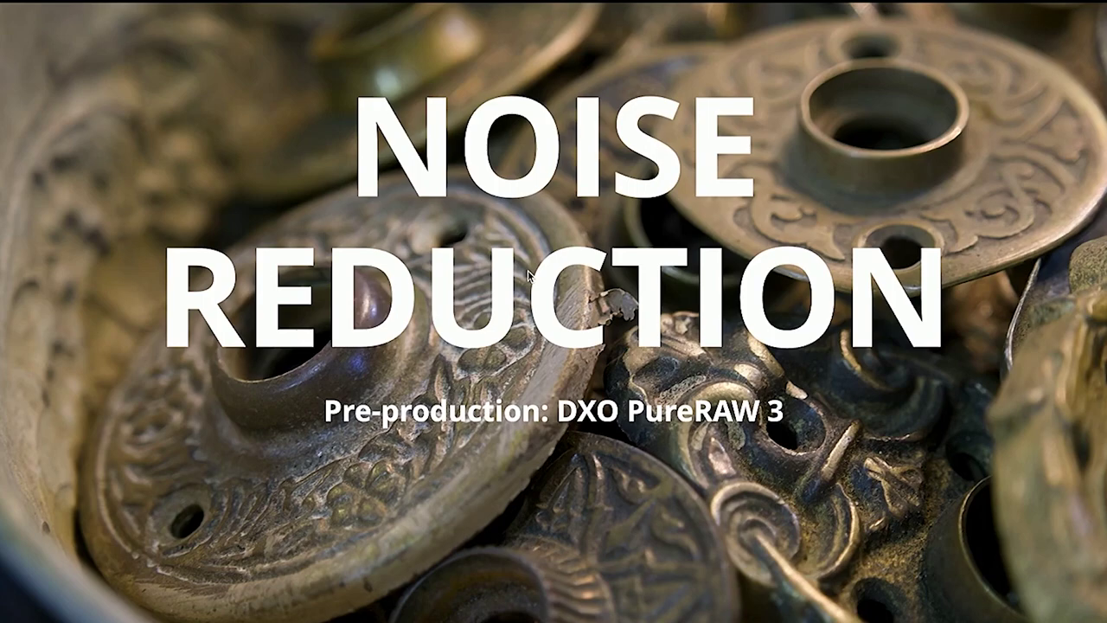
{"action": "key", "text": "super+Tab"}
{"action": "left_click", "coordinate": [553, 307]}
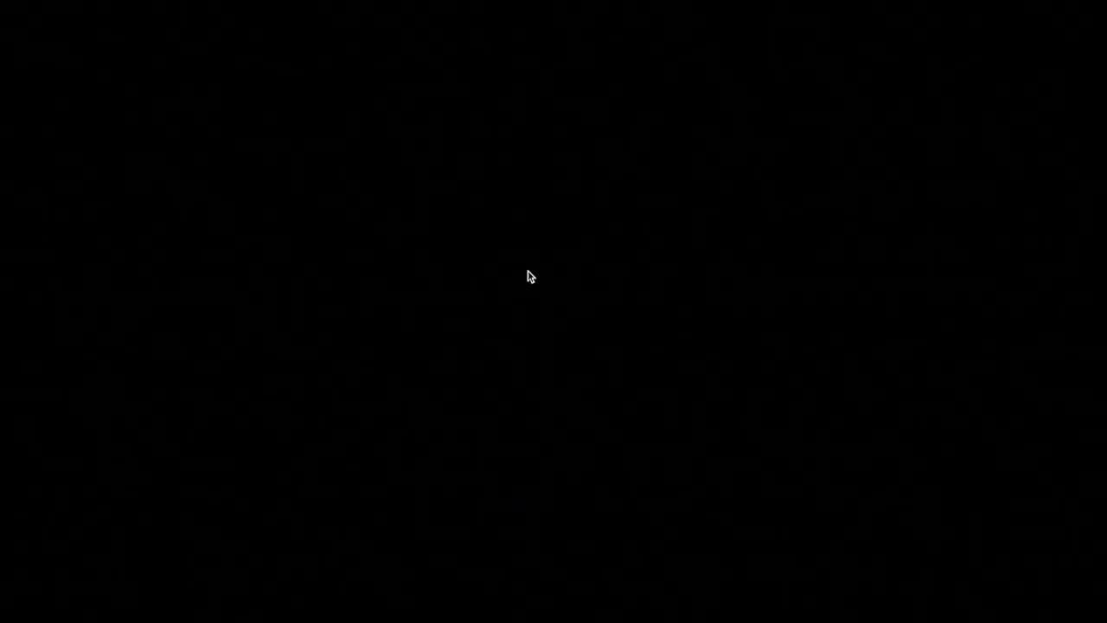
{"action": "left_click", "coordinate": [5, 10]}
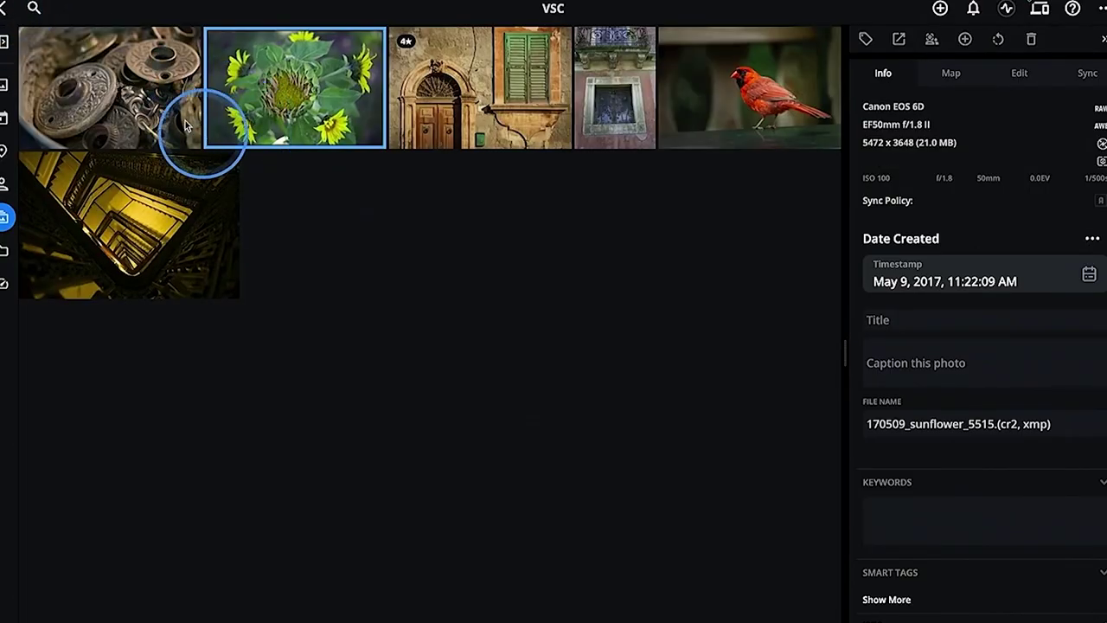
Open the ornate metal plates photo from the album and inspect its noise up close before fitting it to the view.
{"action": "left_click", "coordinate": [163, 84]}
{"action": "left_click", "coordinate": [160, 198]}
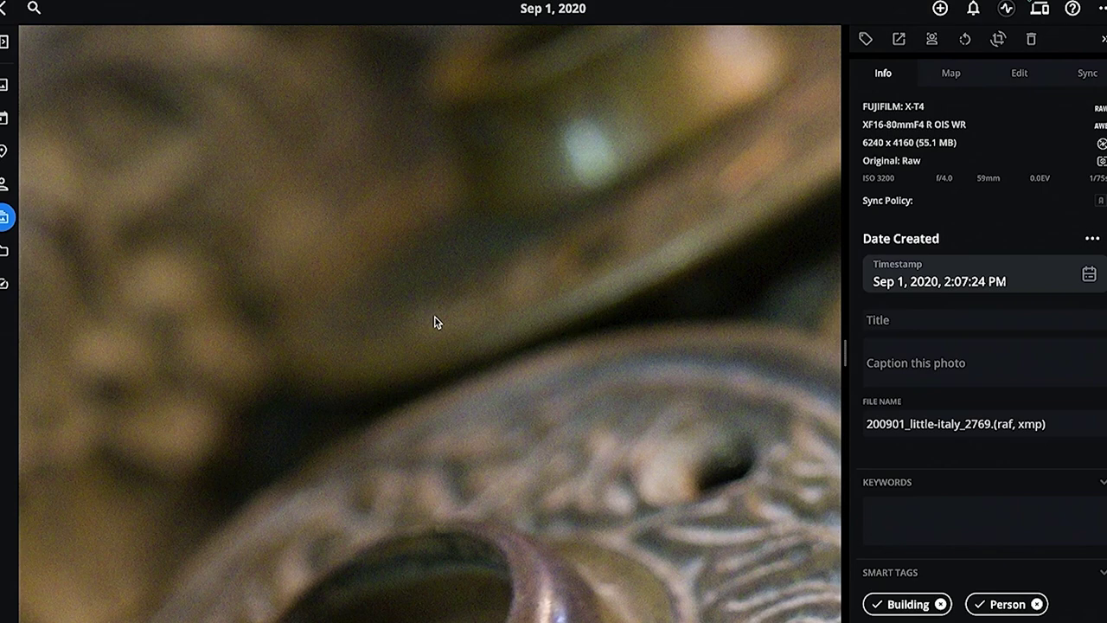
{"action": "left_click", "coordinate": [438, 262]}
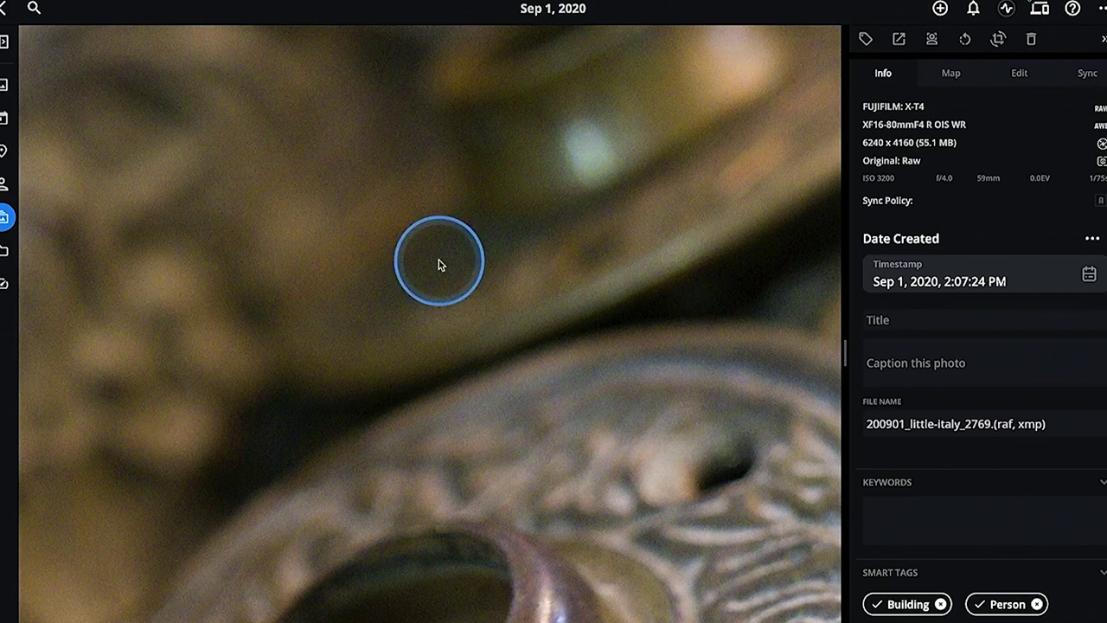
{"action": "left_click", "coordinate": [439, 259]}
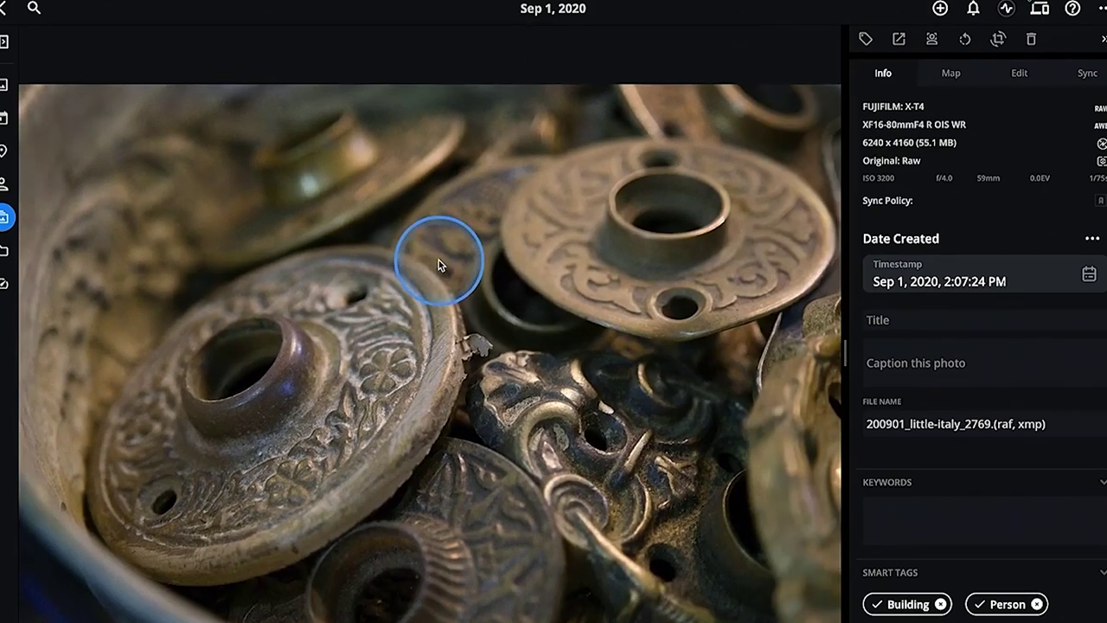
Open the photo in DxO PureRAW 3, editing the original with the RAW file preferred.
{"action": "left_click", "coordinate": [220, 4]}
{"action": "right_click", "coordinate": [221, 5]}
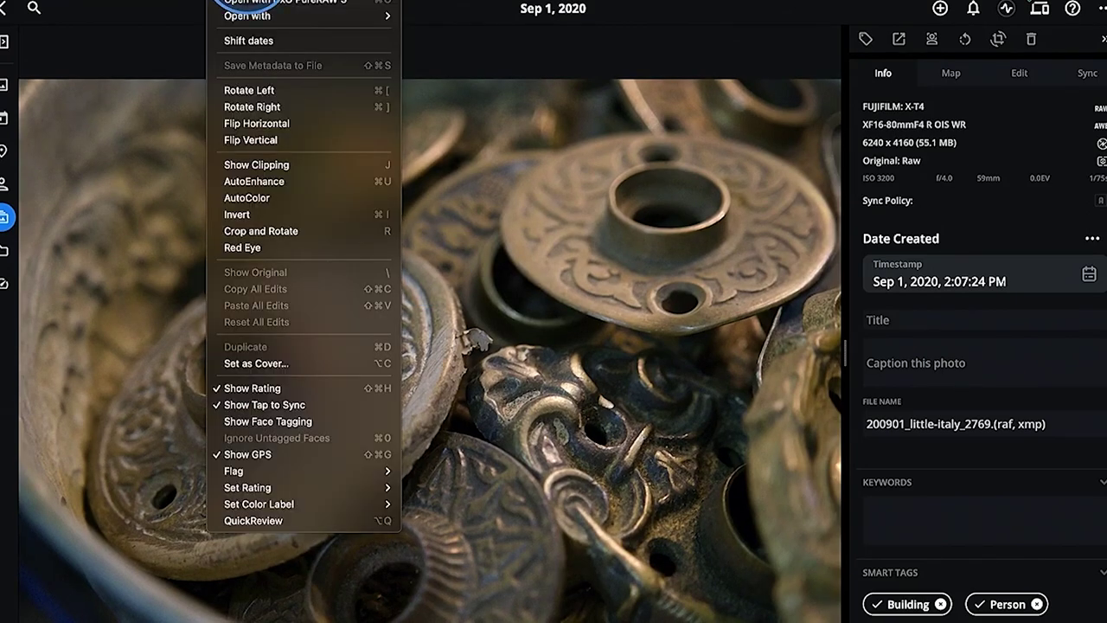
{"action": "left_click", "coordinate": [249, 16]}
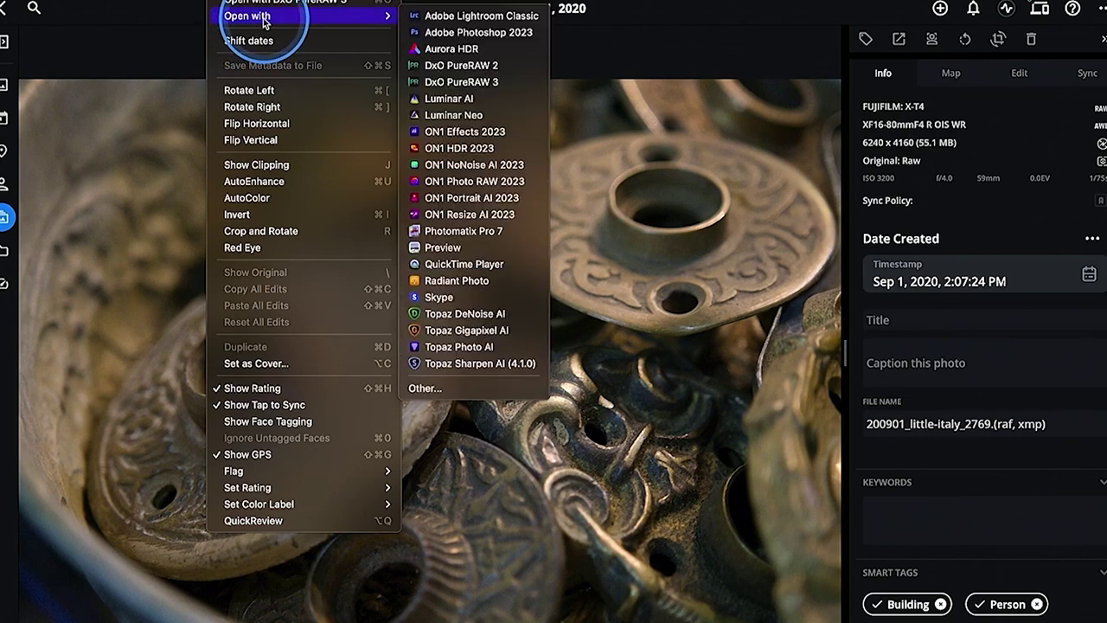
{"action": "mouse_move", "coordinate": [378, 26]}
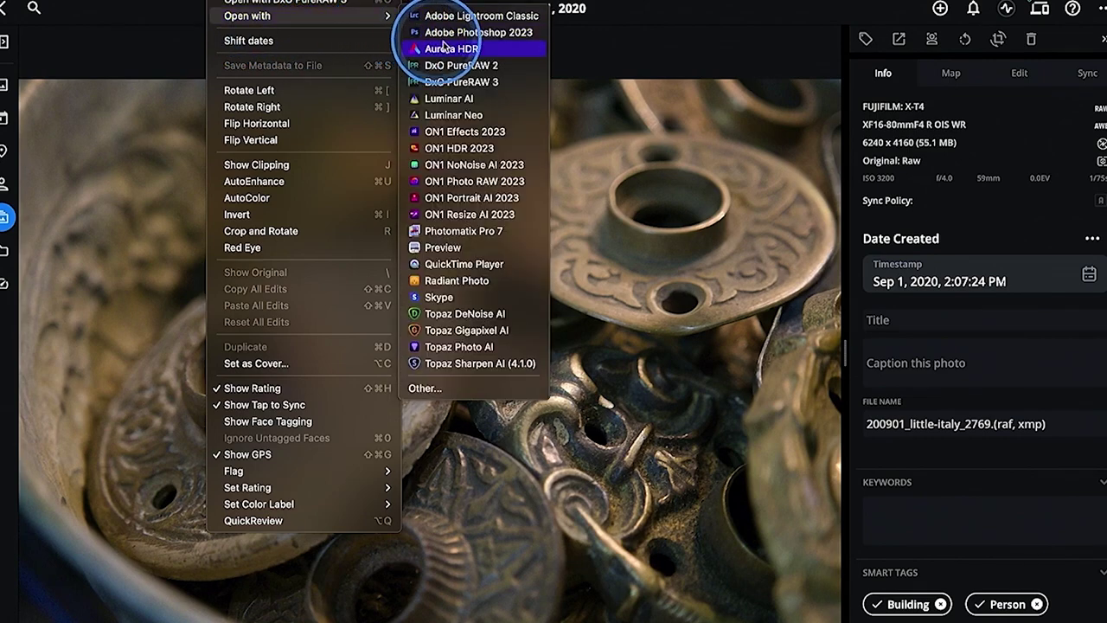
{"action": "left_click", "coordinate": [488, 73]}
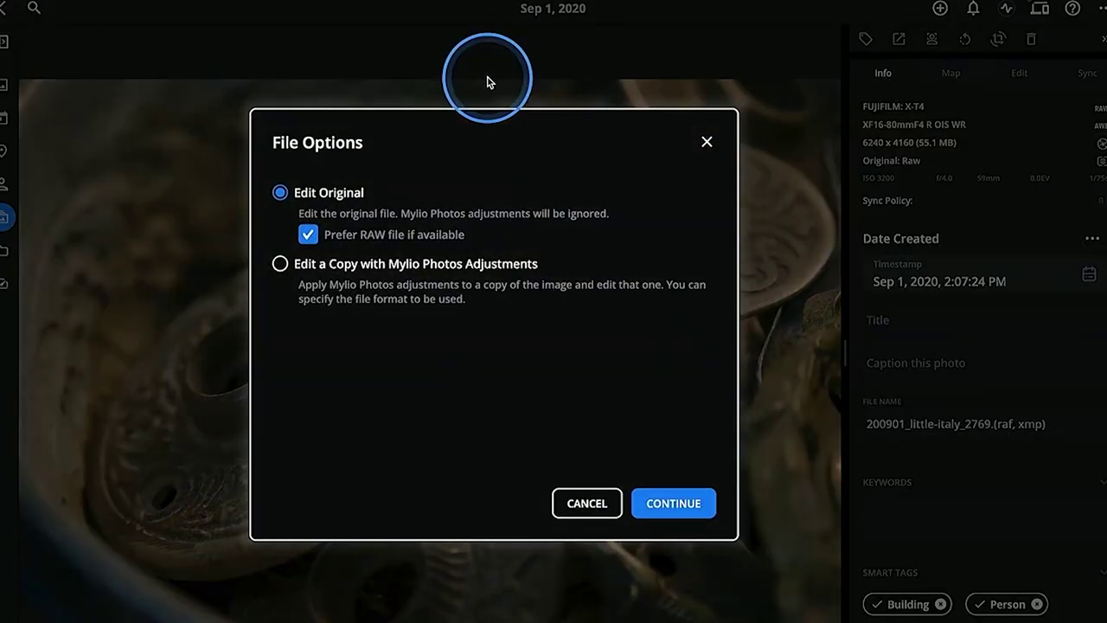
{"action": "left_click", "coordinate": [674, 507]}
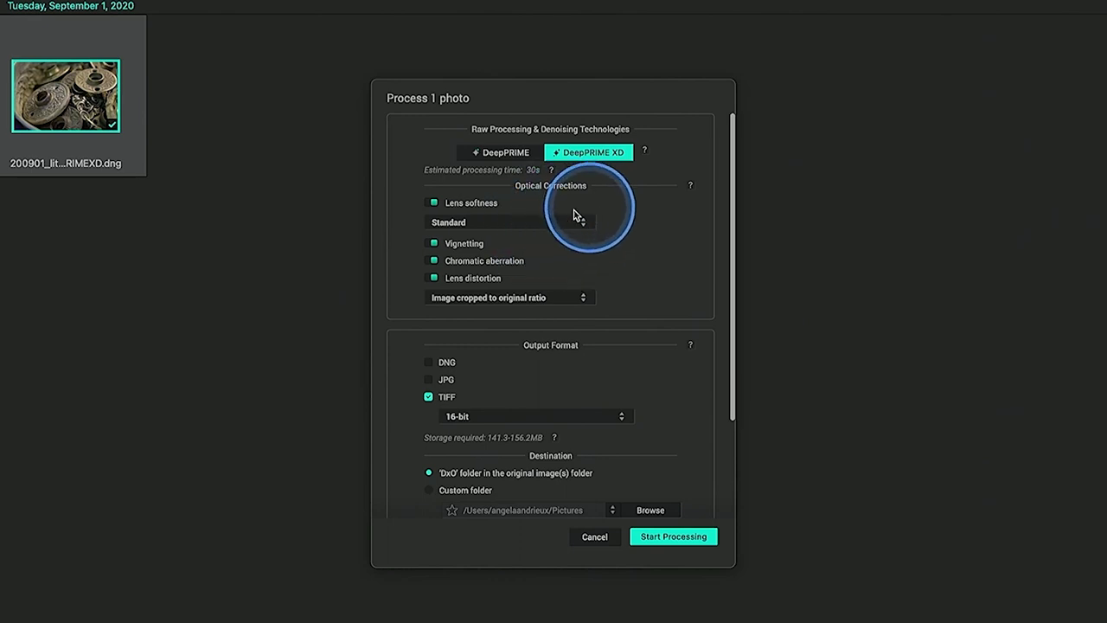
Process the photo with DeepPRIME XD, keeping lens softness at Standard and outputting a 16-bit TIFF to the 'DxO' folder.
{"action": "left_click", "coordinate": [486, 224]}
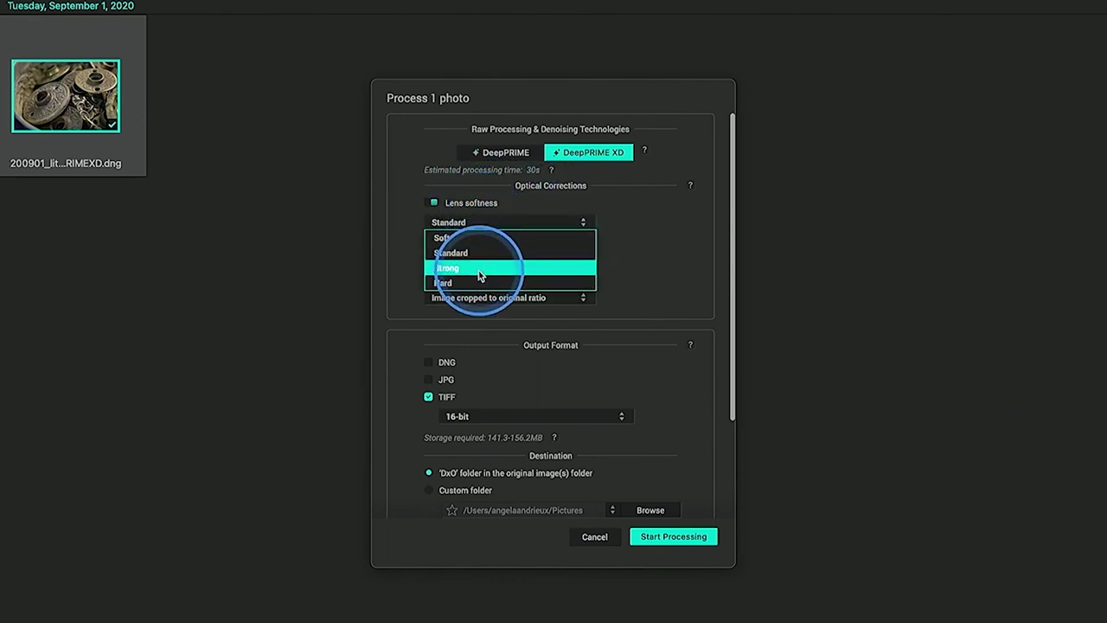
{"action": "left_click", "coordinate": [482, 252]}
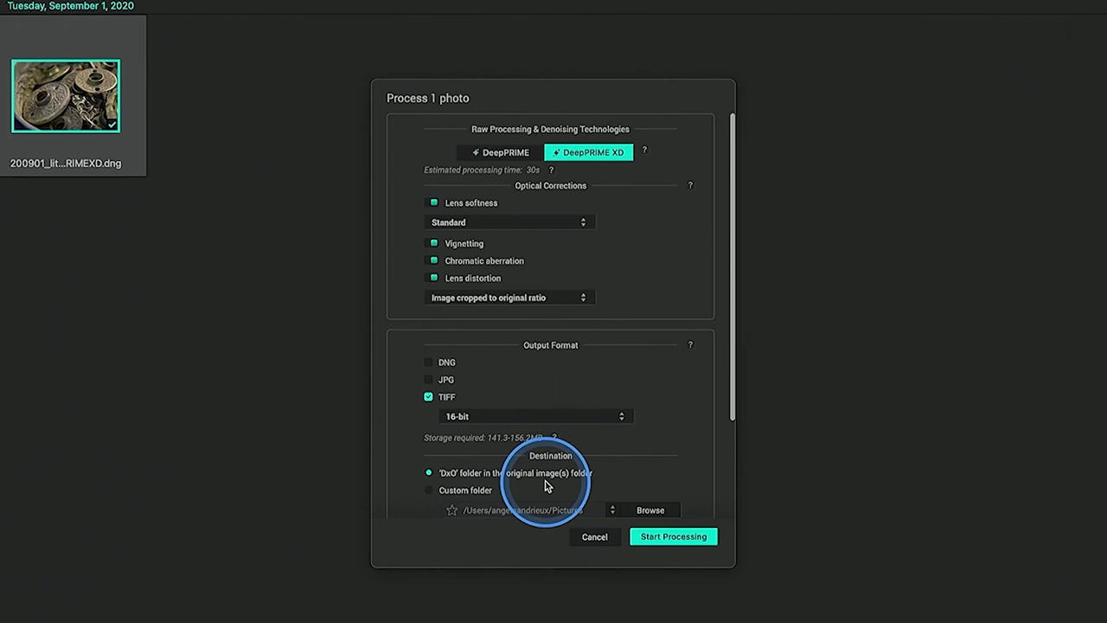
{"action": "left_click", "coordinate": [666, 538]}
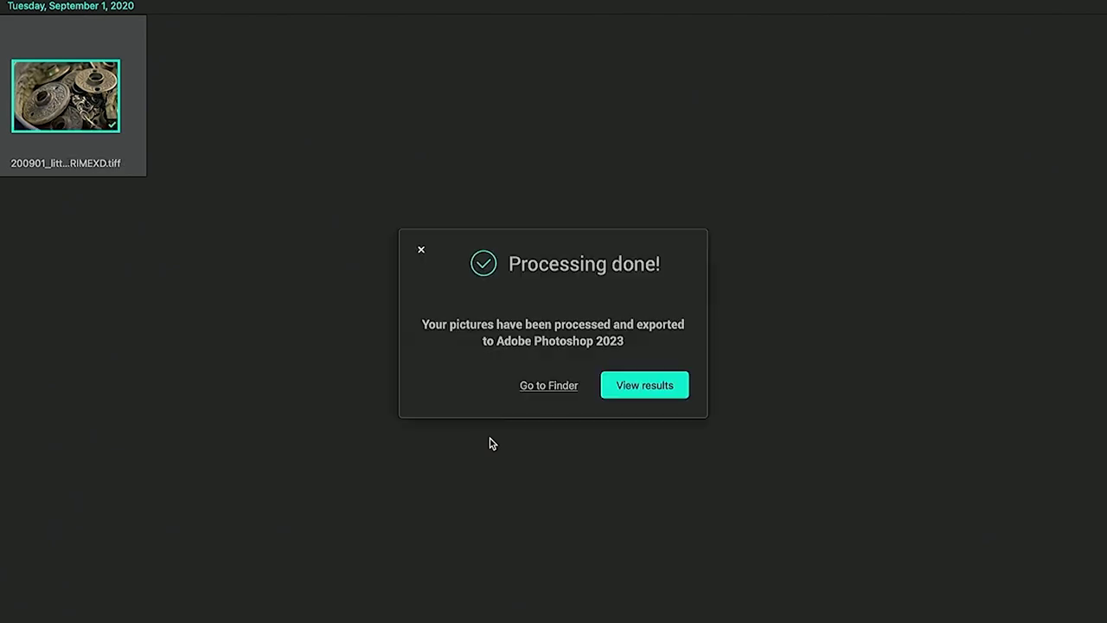
View the processing results and compare the original RAW with the processed TIFF at 200% using the split divider.
{"action": "left_click", "coordinate": [664, 387]}
{"action": "left_click_drag", "start_coordinate": [567, 270], "coordinate": [192, 281]}
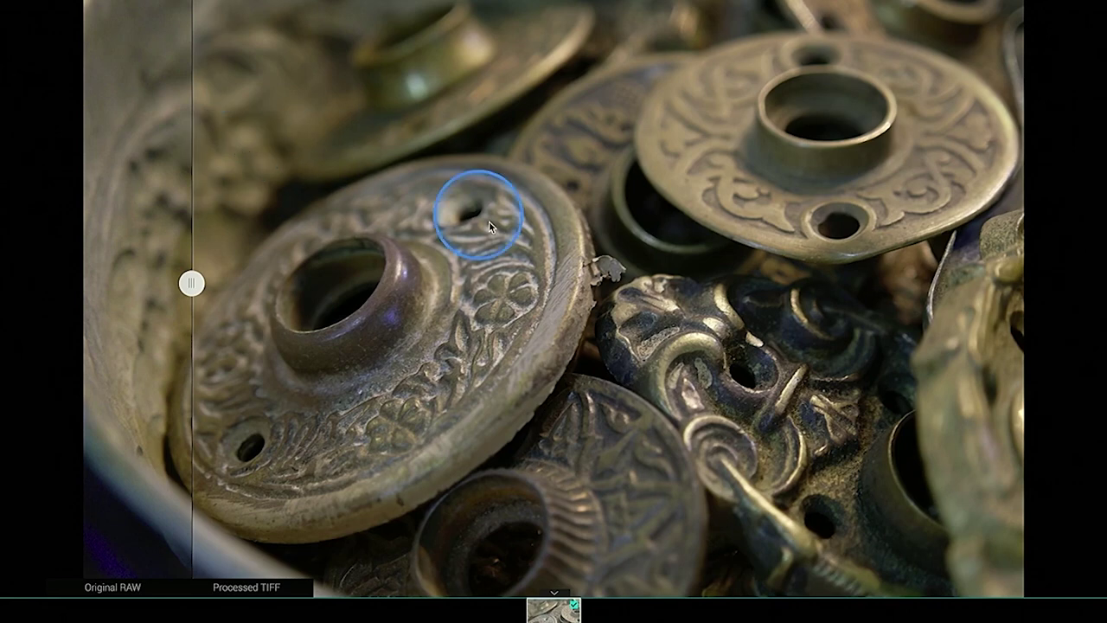
{"action": "scroll", "coordinate": [553, 299], "scroll_direction": "up", "scroll_amount": 3}
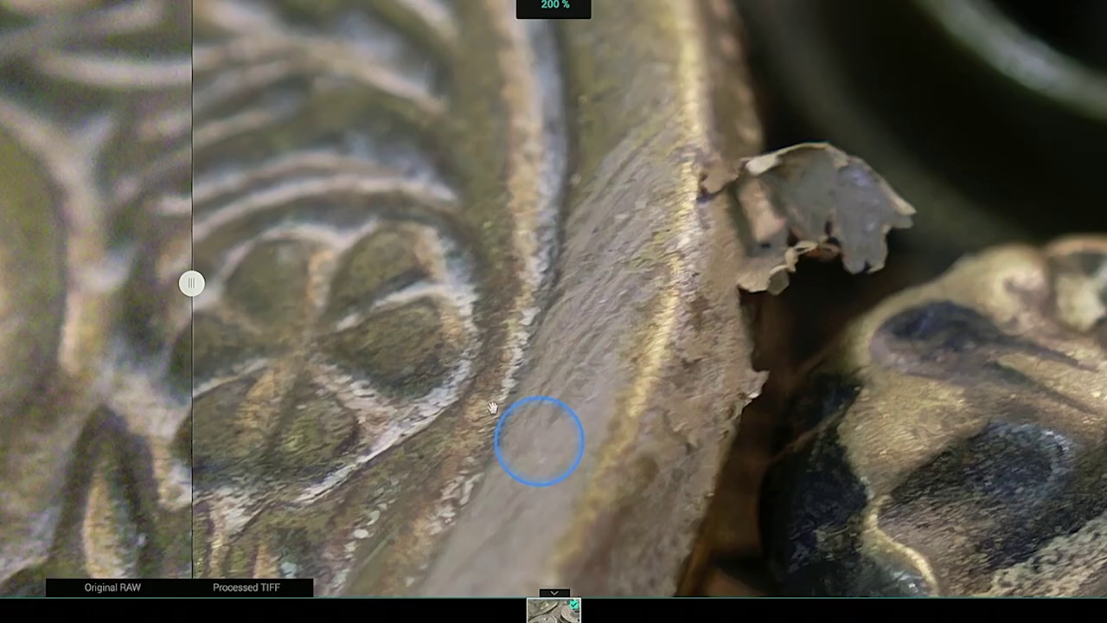
{"action": "scroll", "coordinate": [492, 406], "scroll_direction": "up", "scroll_amount": 3}
{"action": "scroll", "coordinate": [556, 346], "scroll_direction": "down", "scroll_amount": 3}
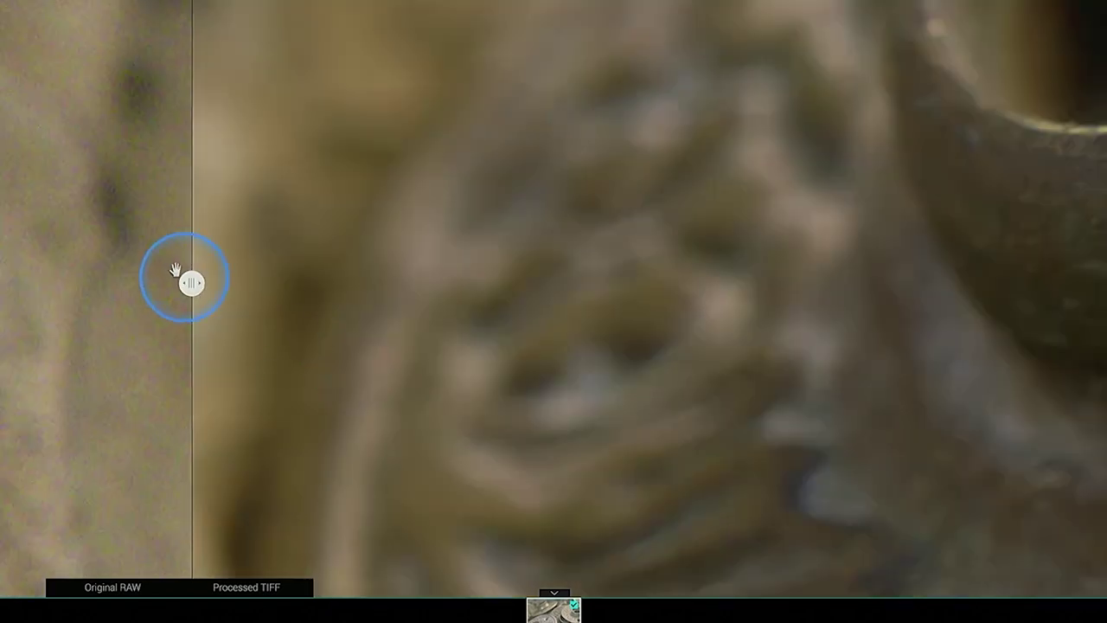
{"action": "left_click_drag", "start_coordinate": [190, 284], "coordinate": [388, 285]}
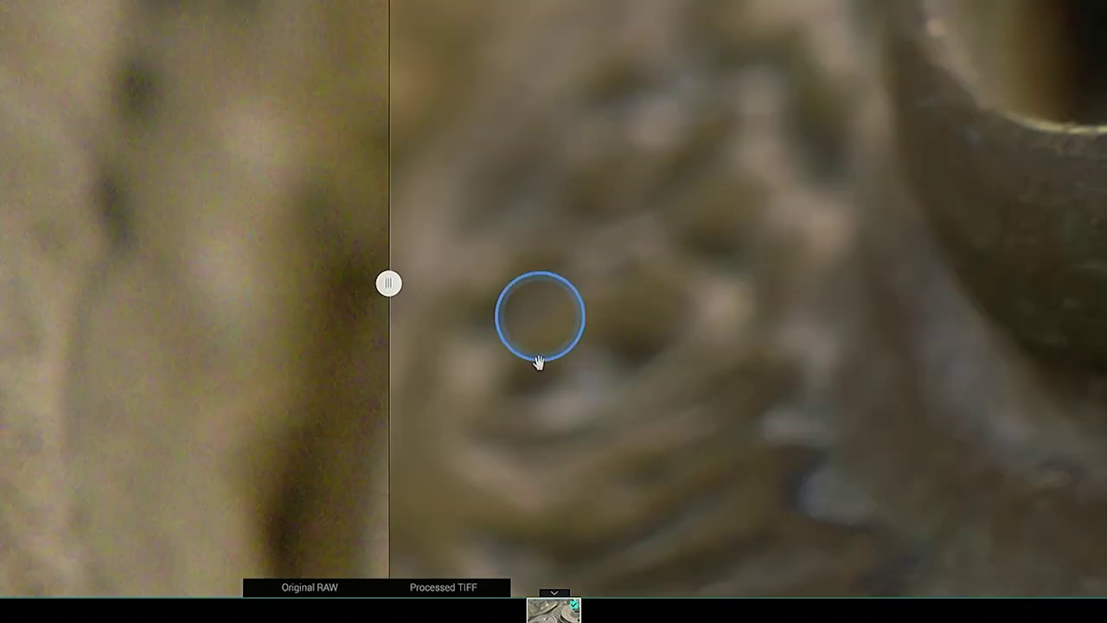
{"action": "scroll", "coordinate": [620, 446], "scroll_direction": "left", "scroll_amount": 5}
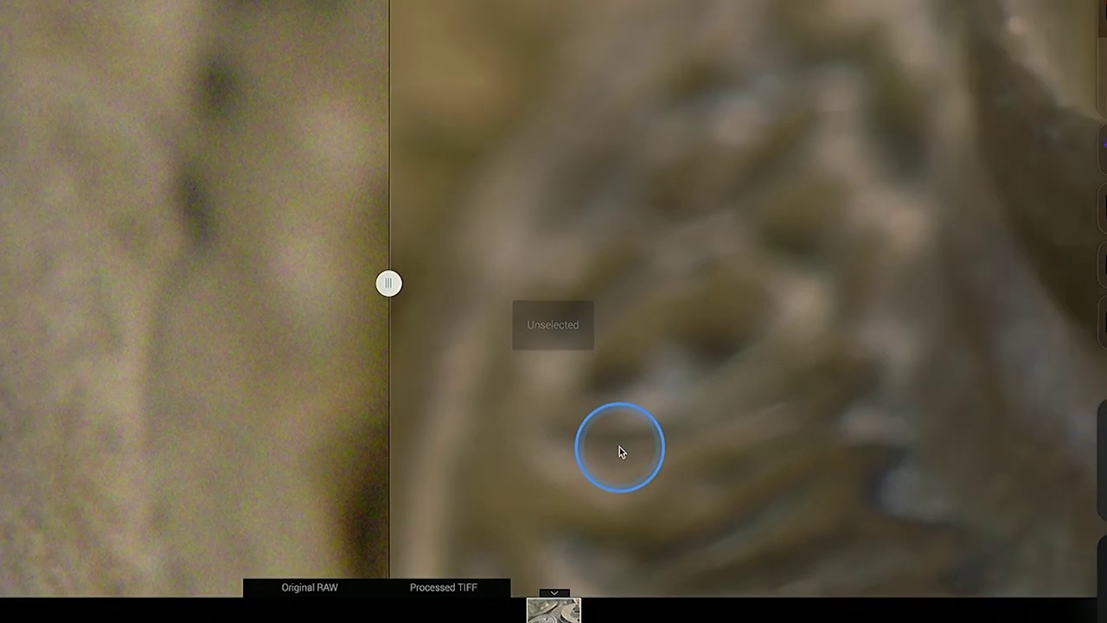
{"action": "scroll", "coordinate": [610, 411], "scroll_direction": "left", "scroll_amount": 5}
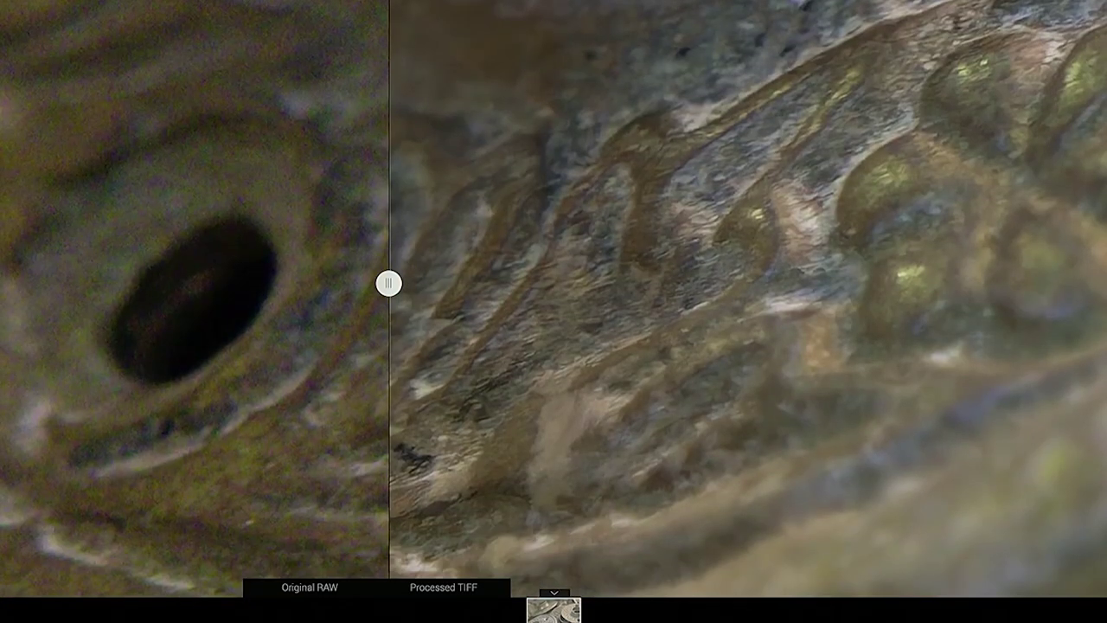
Compare noise and detail in the plate's engraved ornament by sweeping the divider across it, and return to 100%.
{"action": "left_click_drag", "start_coordinate": [388, 284], "coordinate": [1041, 284]}
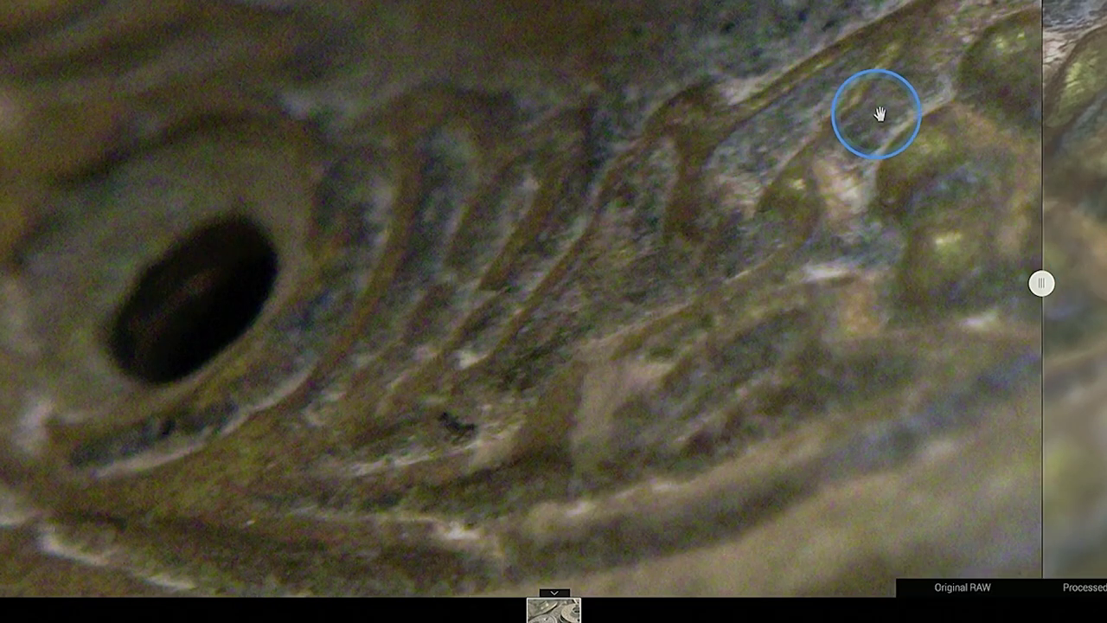
{"action": "left_click_drag", "start_coordinate": [890, 111], "coordinate": [156, 597]}
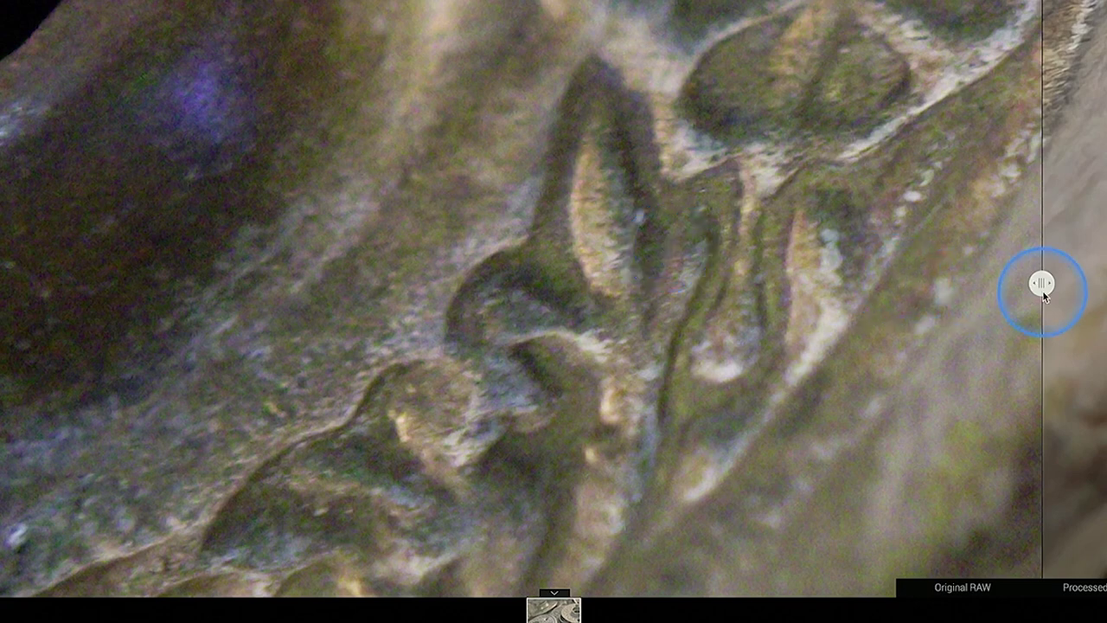
{"action": "left_click_drag", "start_coordinate": [1043, 291], "coordinate": [76, 373]}
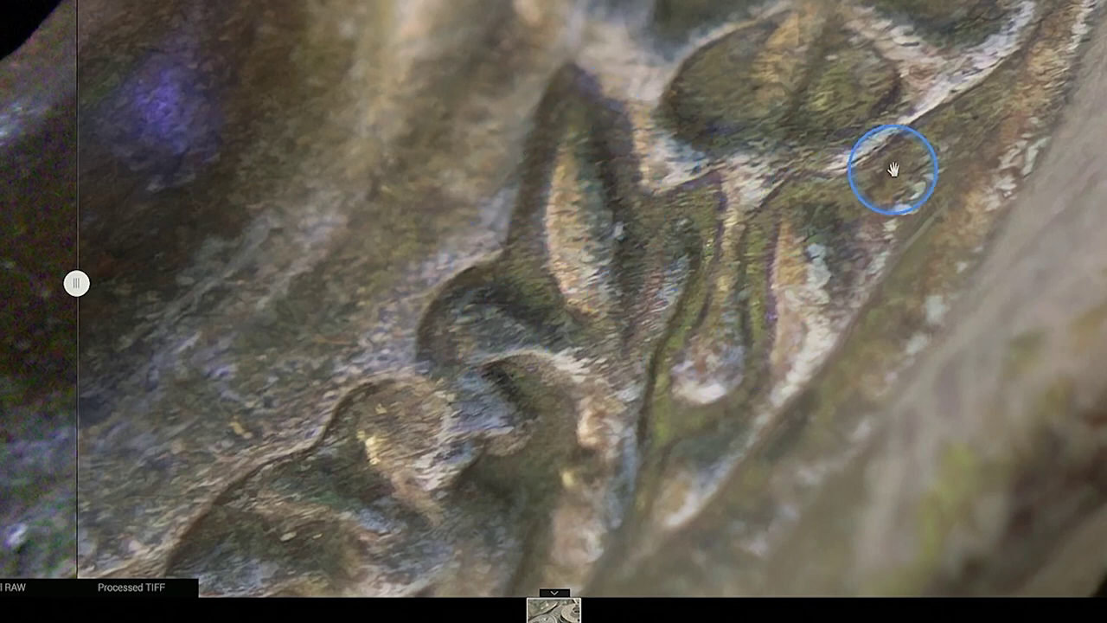
{"action": "key", "text": "Right"}
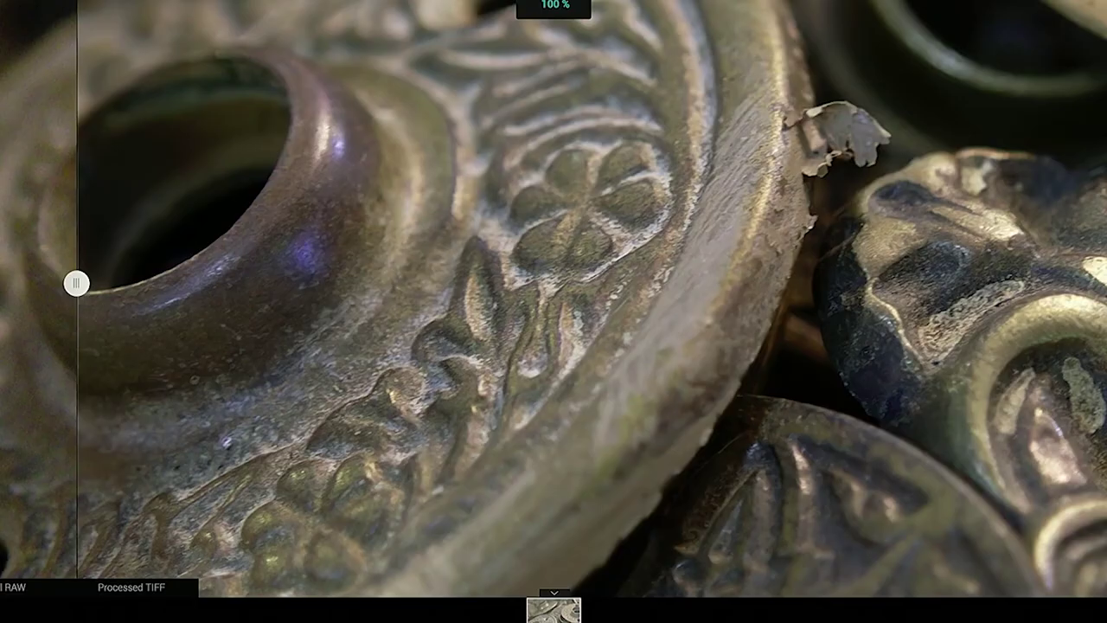
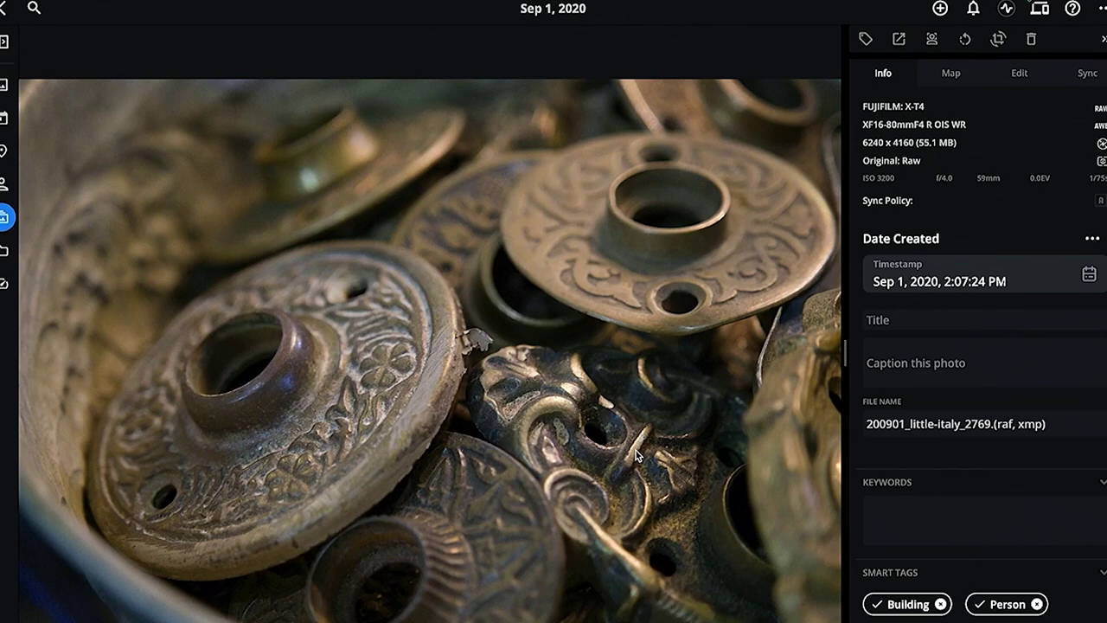
Leave the DxO PureRAW comparison and return to the original photo in Mylio Photos.
{"action": "key", "text": "super+Tab"}
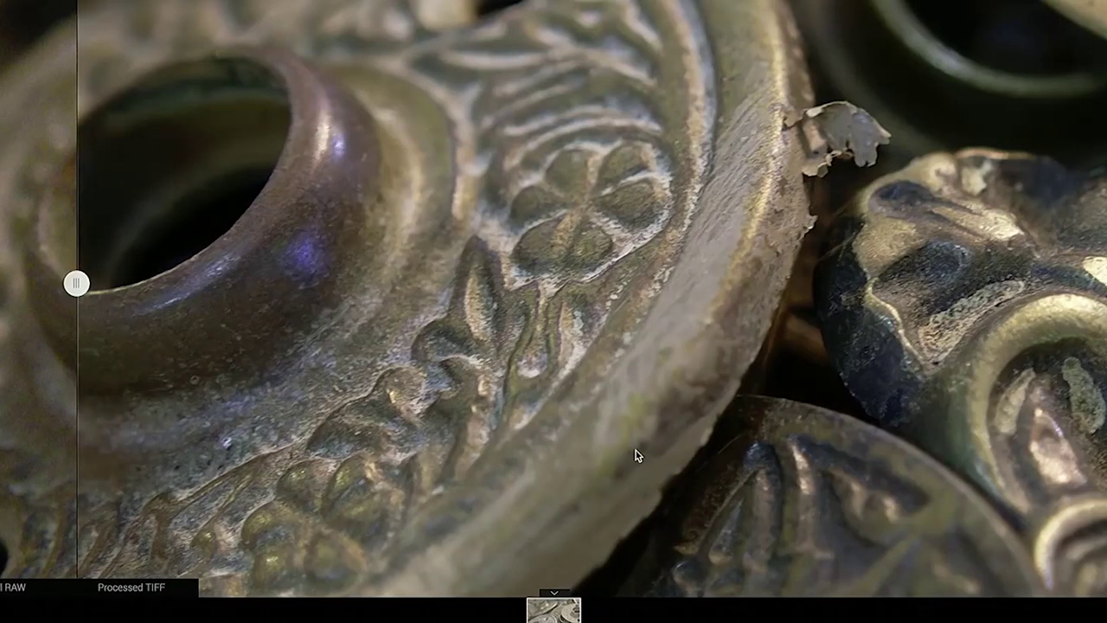
{"action": "left_click", "coordinate": [381, 338]}
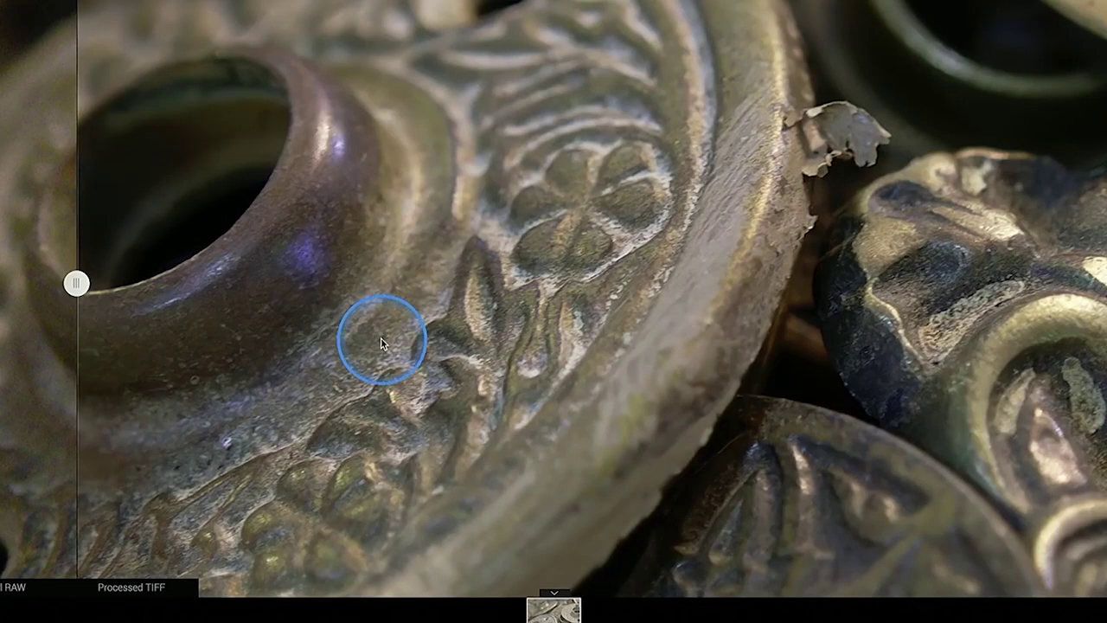
{"action": "left_click", "coordinate": [259, 465]}
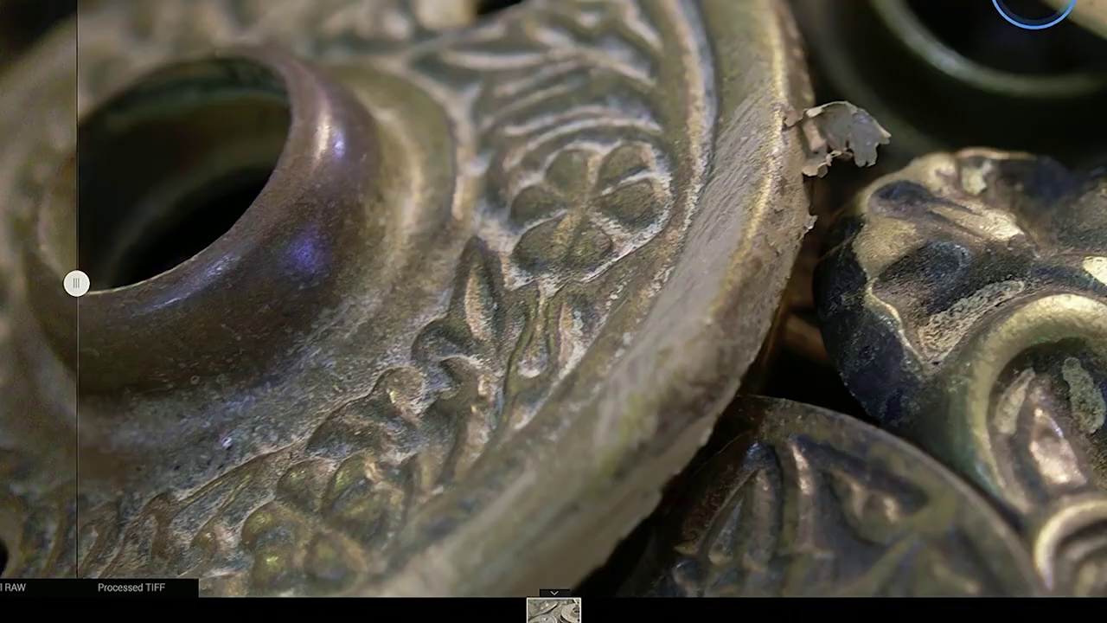
{"action": "left_click", "coordinate": [1034, 10]}
{"action": "left_click", "coordinate": [687, 355]}
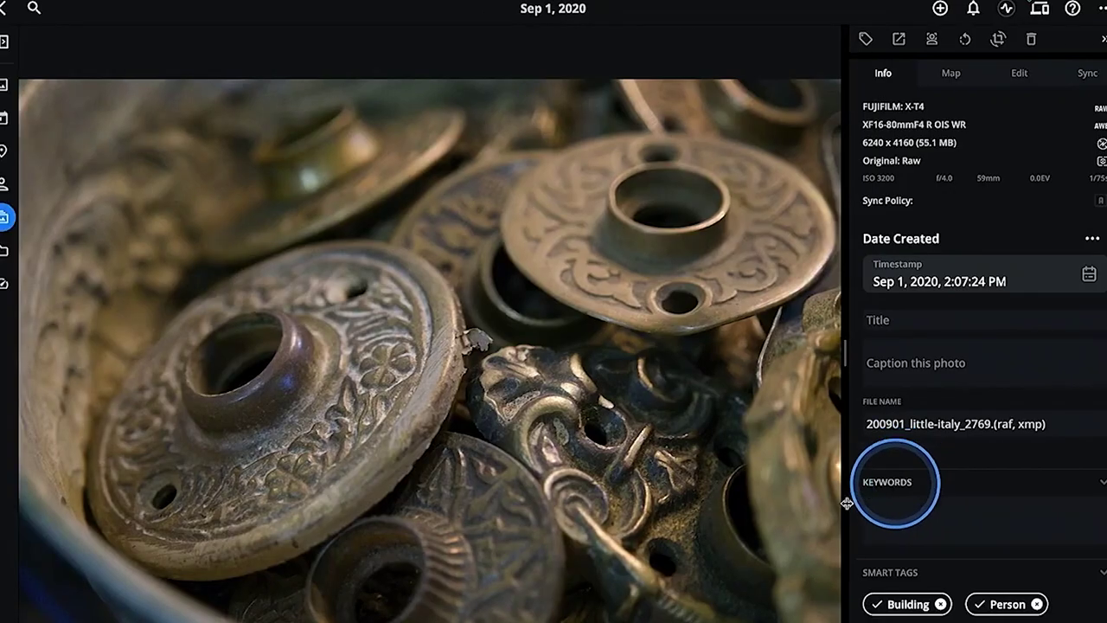
Open the original RAW file of the metal plates photo in Topaz Photo AI.
{"action": "right_click", "coordinate": [255, 13]}
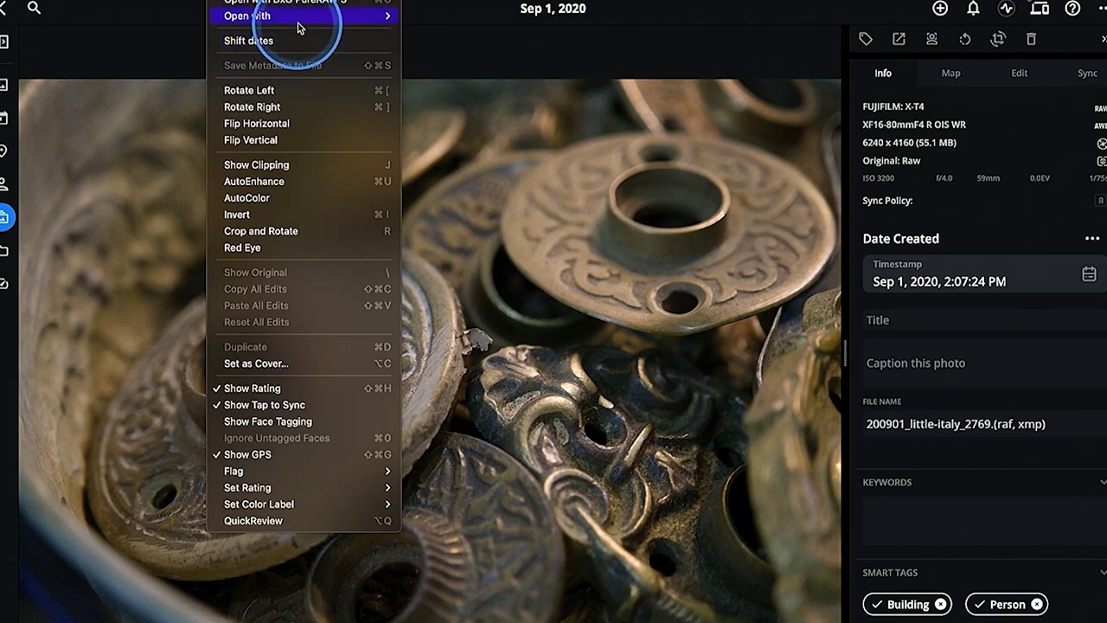
{"action": "mouse_move", "coordinate": [298, 26]}
{"action": "left_click", "coordinate": [478, 348]}
{"action": "left_click", "coordinate": [639, 509]}
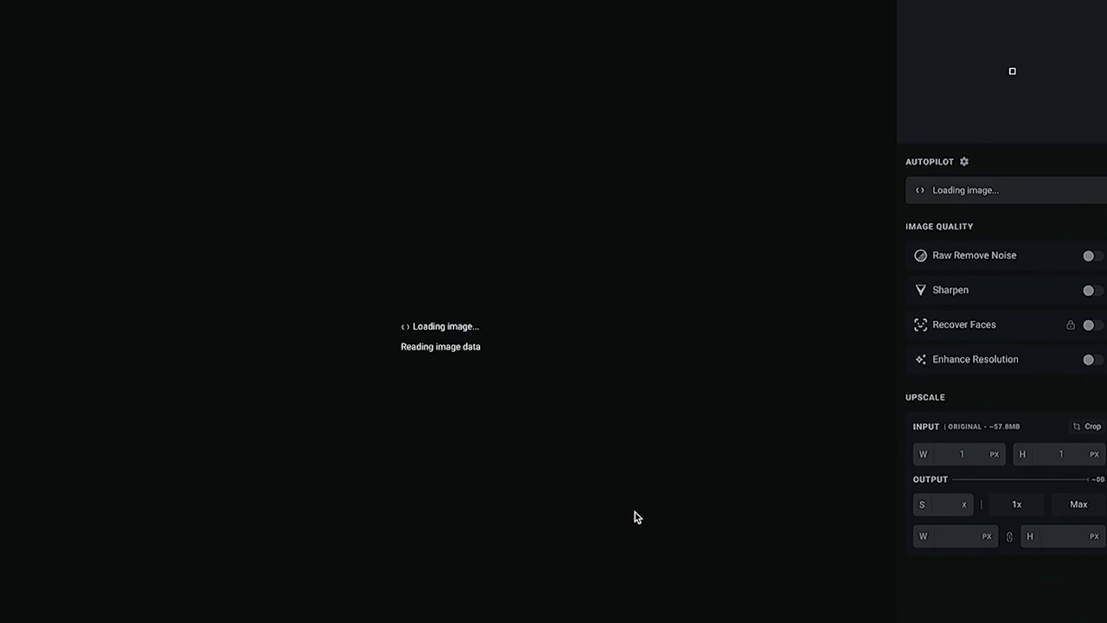
Examine the Autopilot noise removal and sharpening on the plate's rim and blurred background, and review the remaining enhancement and upscale options.
{"action": "left_click", "coordinate": [303, 493]}
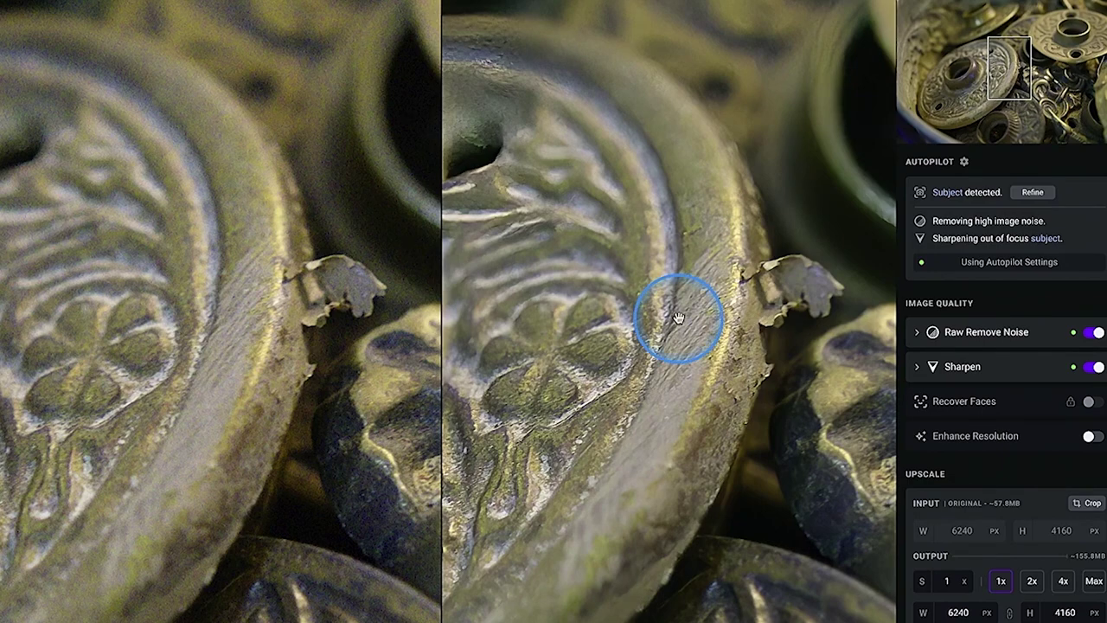
{"action": "left_click_drag", "start_coordinate": [679, 318], "coordinate": [975, 408]}
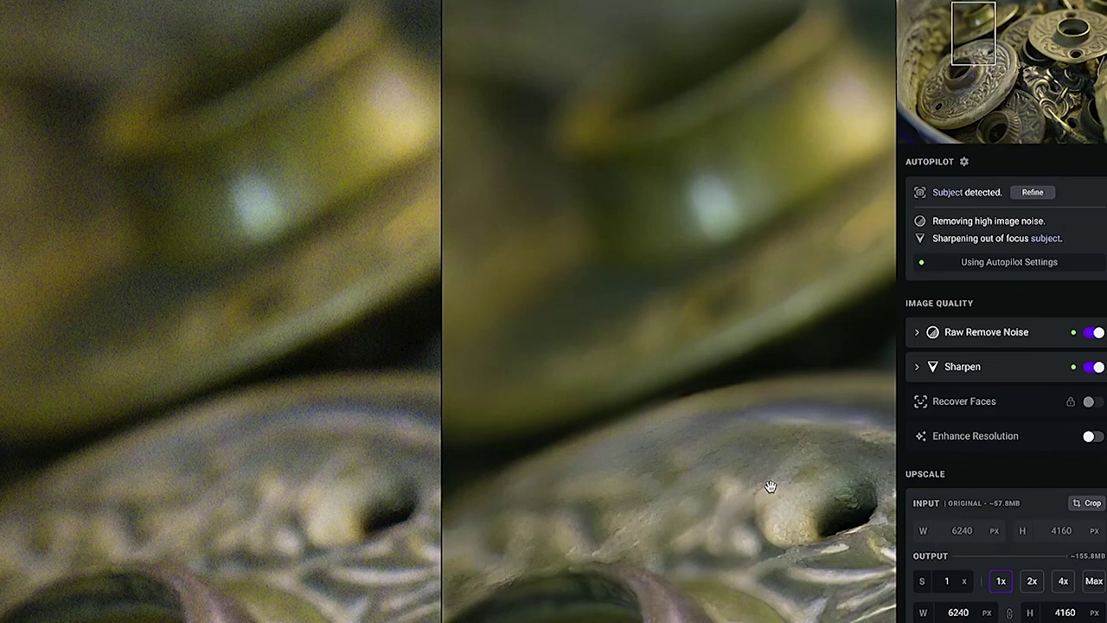
{"action": "left_click_drag", "start_coordinate": [769, 470], "coordinate": [395, 43]}
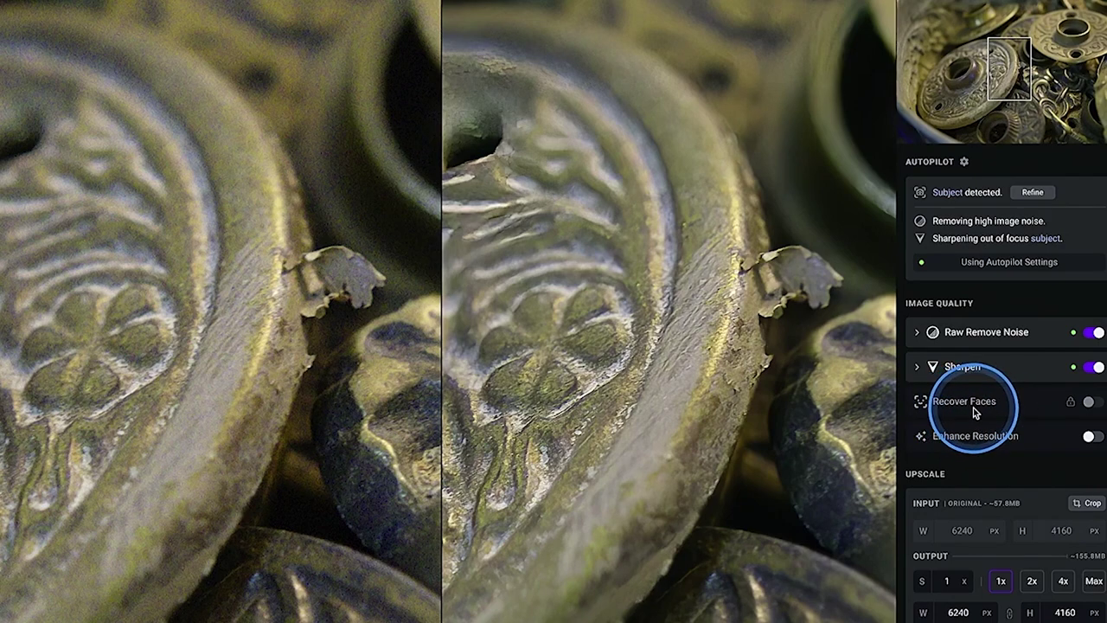
{"action": "mouse_move", "coordinate": [1088, 403]}
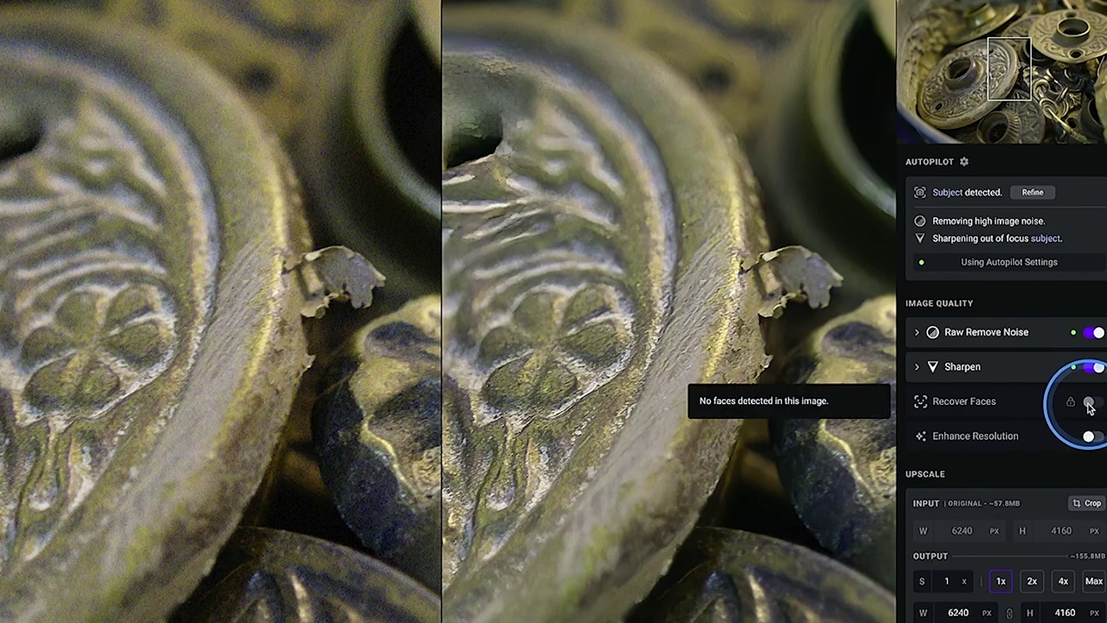
{"action": "scroll", "coordinate": [991, 487], "scroll_direction": "down", "scroll_amount": 1}
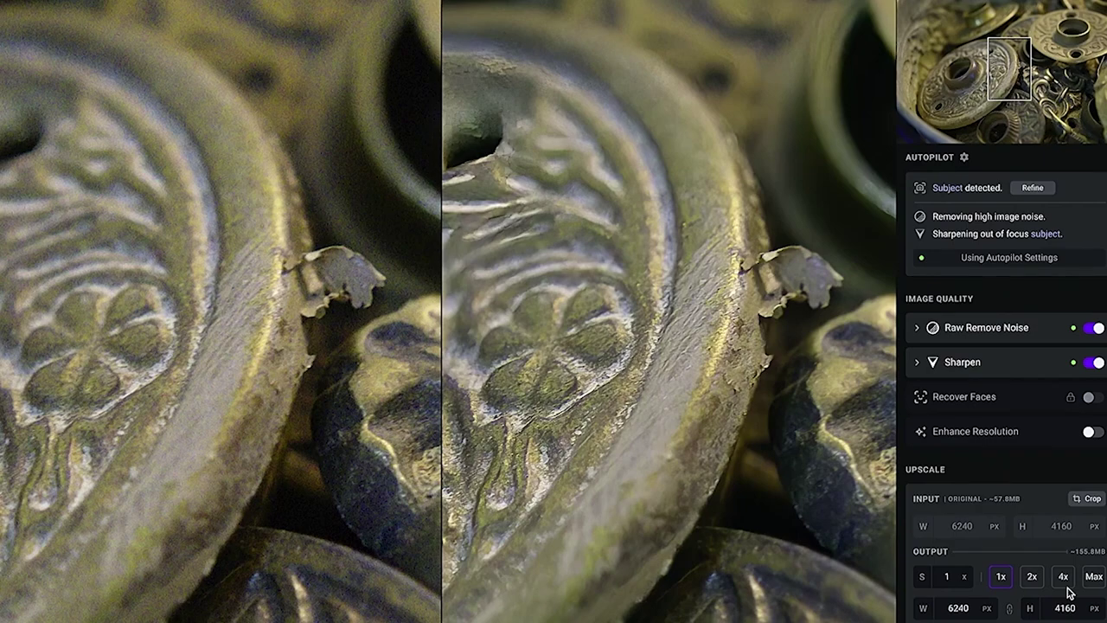
Quit Topaz Photo AI and switch from Mylio Photos to the Noise Reduction presentation slide.
{"action": "key", "text": "super+q"}
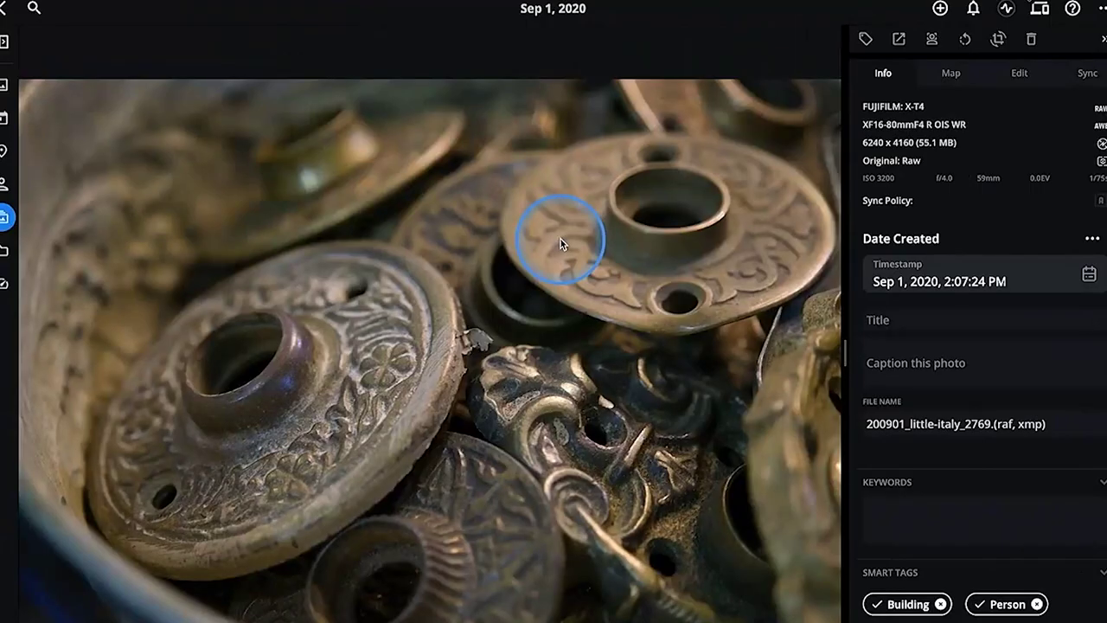
{"action": "key", "text": "super+Tab"}
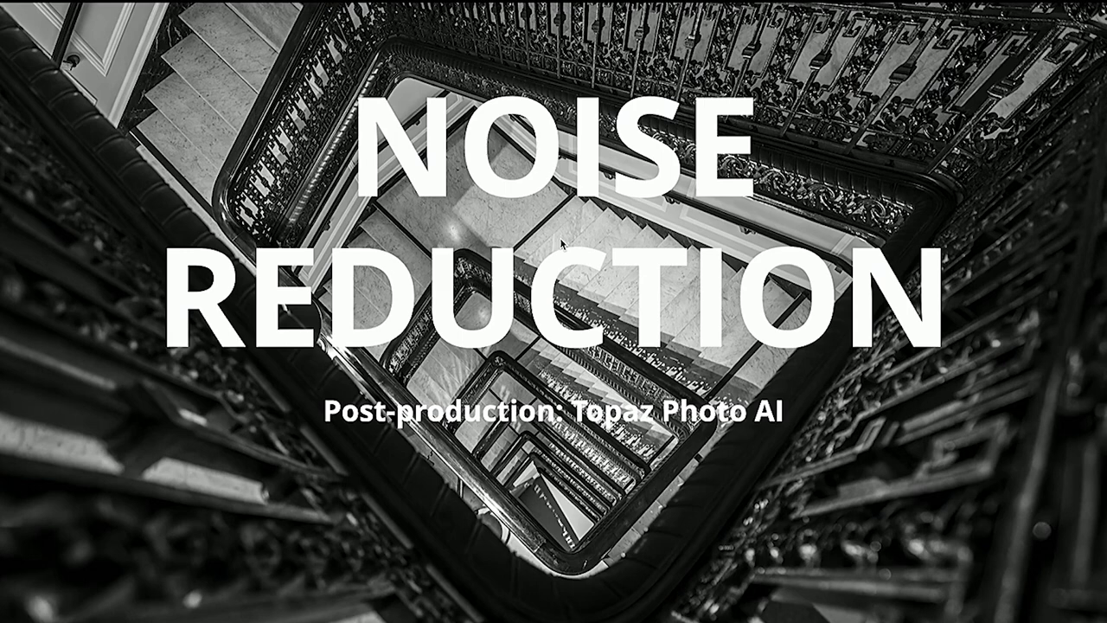
Switch to Mylio Photos and open the original RAW file of the staircase photo in Photoshop for editing in Camera Raw.
{"action": "key", "text": "super+Tab"}
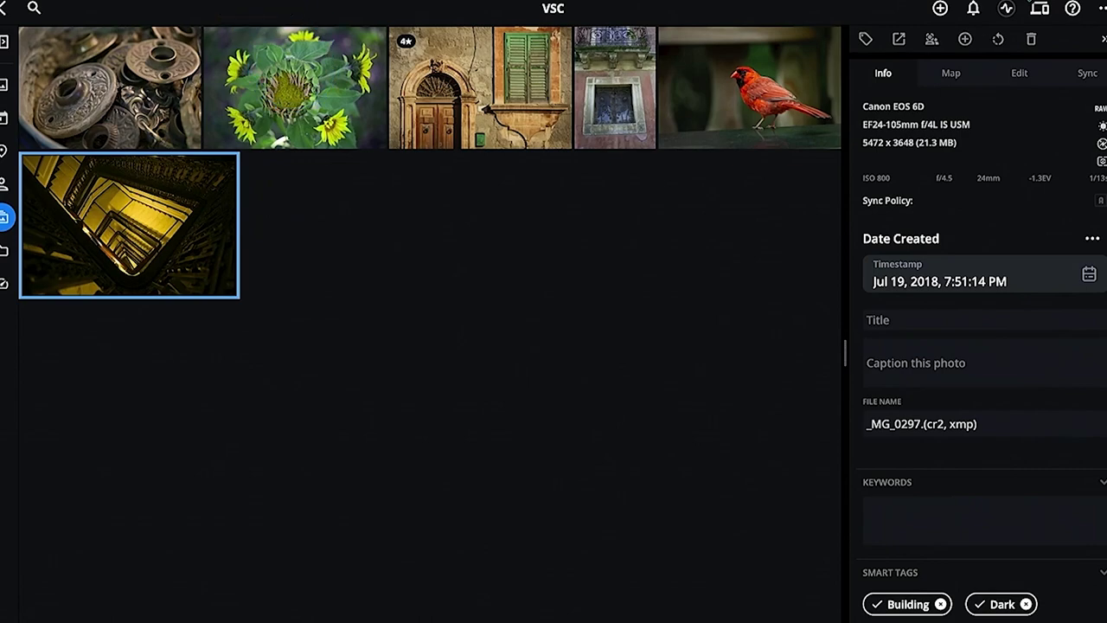
{"action": "right_click", "coordinate": [208, 225]}
{"action": "left_click", "coordinate": [255, 10]}
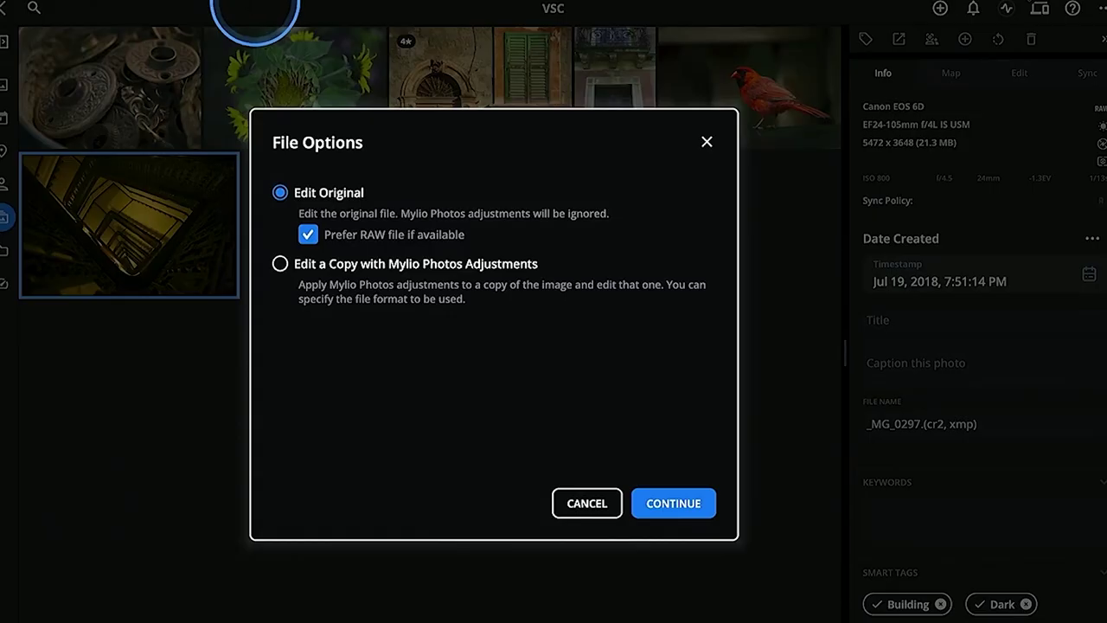
{"action": "left_click", "coordinate": [674, 504]}
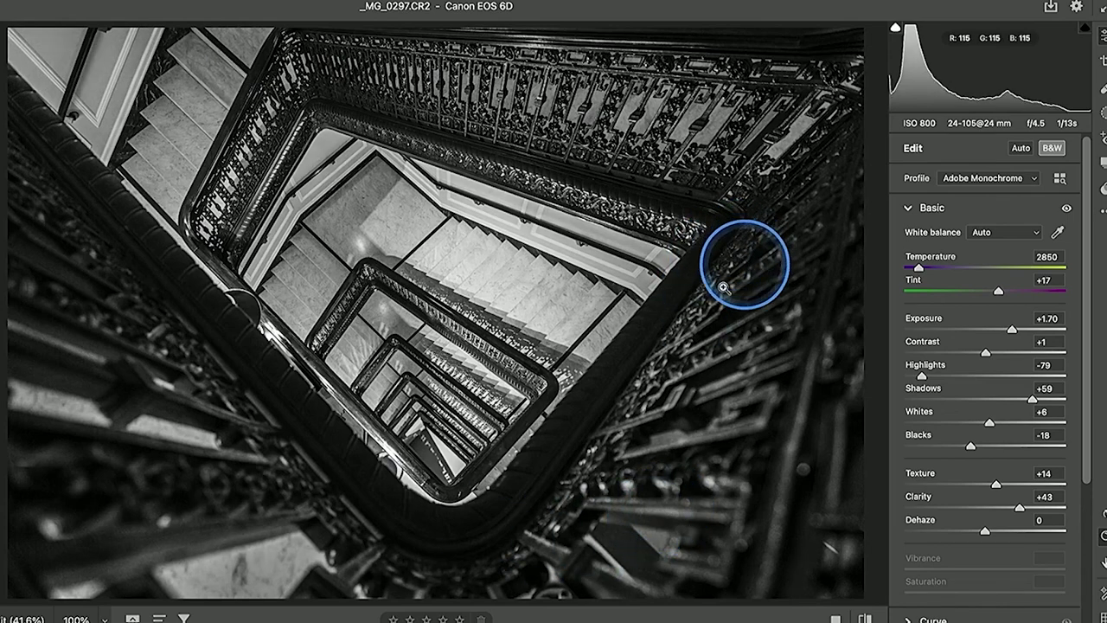
Return to Mylio Photos, view the staircase photo enlarged, and go back to its black-and-white version in Camera Raw to compare.
{"action": "left_click", "coordinate": [417, 427]}
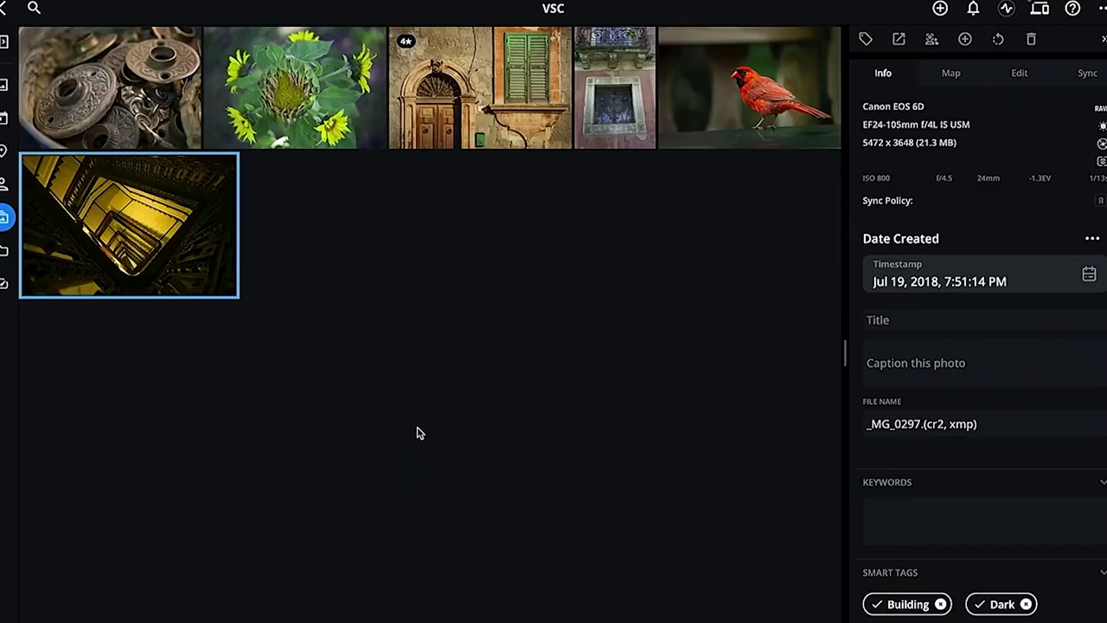
{"action": "left_click", "coordinate": [151, 309]}
{"action": "double_click", "coordinate": [149, 251]}
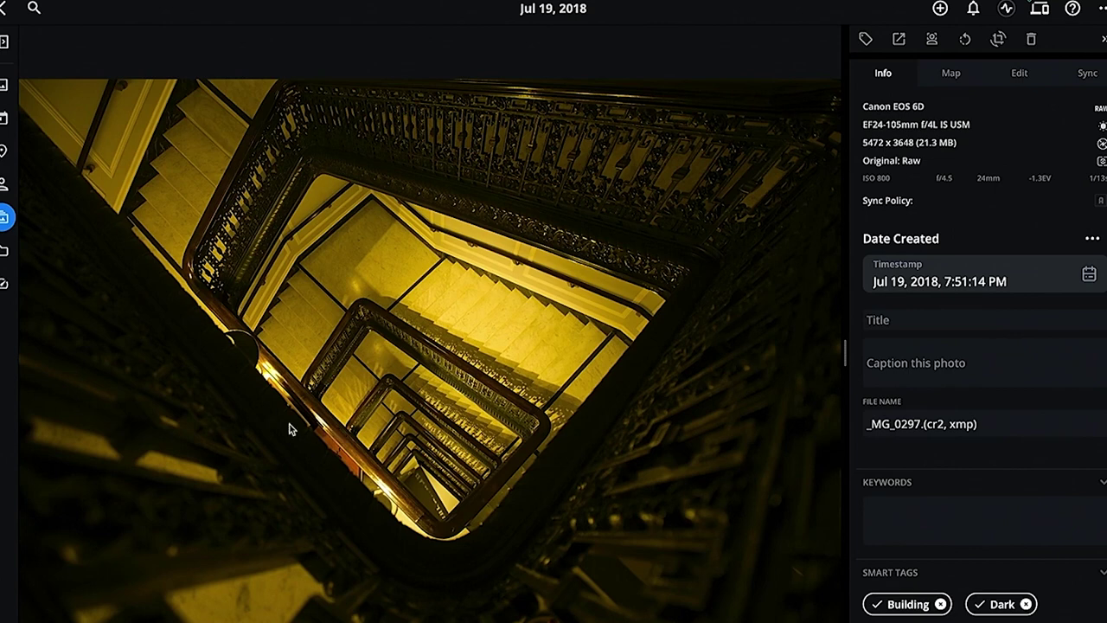
{"action": "mouse_move", "coordinate": [241, 368]}
{"action": "left_mouse_down"}
{"action": "mouse_move", "coordinate": [210, 351]}
{"action": "mouse_move", "coordinate": [354, 444]}
{"action": "mouse_move", "coordinate": [650, 445]}
{"action": "mouse_move", "coordinate": [241, 467]}
{"action": "mouse_move", "coordinate": [662, 510]}
{"action": "mouse_move", "coordinate": [363, 567]}
{"action": "mouse_move", "coordinate": [504, 247]}
{"action": "mouse_move", "coordinate": [509, 384]}
{"action": "mouse_move", "coordinate": [459, 438]}
{"action": "mouse_move", "coordinate": [464, 426]}
{"action": "left_mouse_up"}
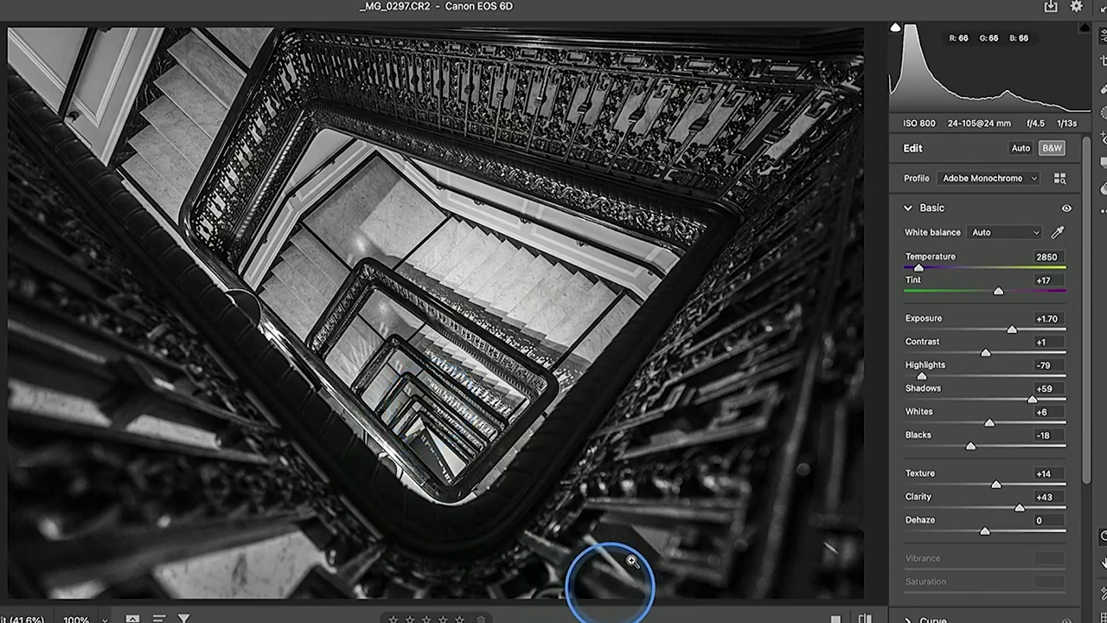
Check the lower stairwell detail up close, open the developed photo as a normal image, and duplicate the background layer.
{"action": "left_click", "coordinate": [492, 521]}
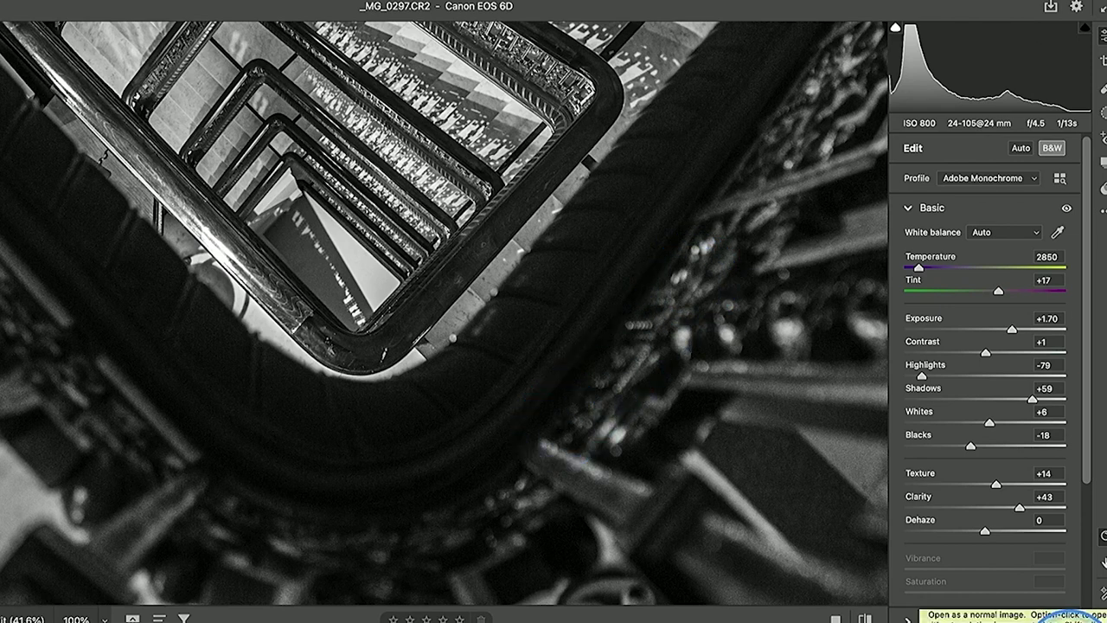
{"action": "left_click", "coordinate": [1058, 617]}
{"action": "key", "text": "ctrl+j"}
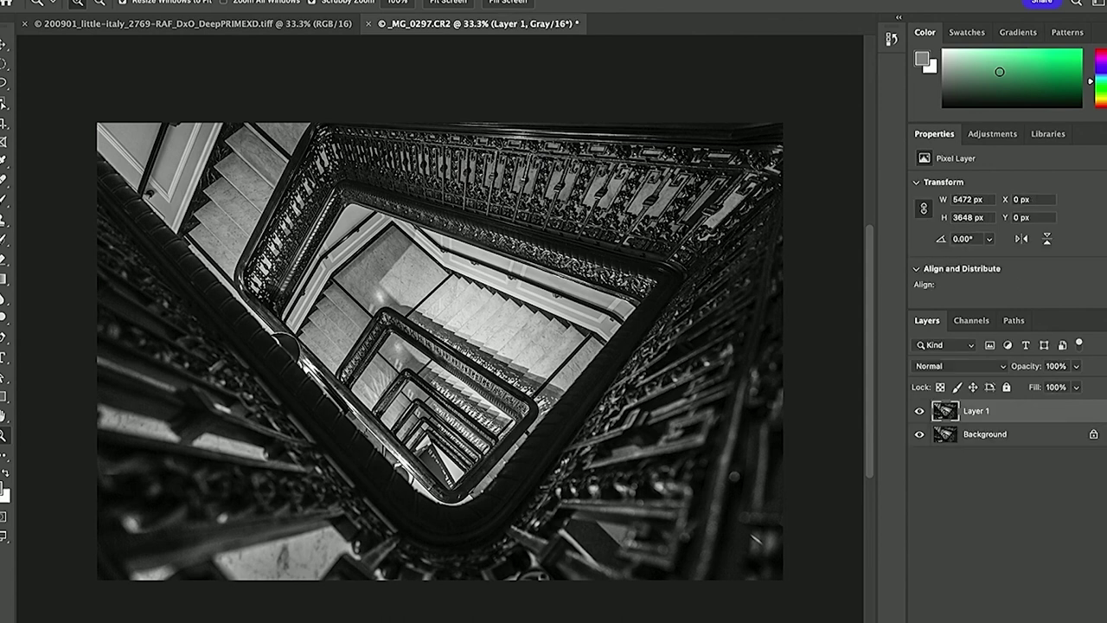
Run the Topaz Photo AI filter on the duplicated layer.
{"action": "left_click", "coordinate": [346, 2]}
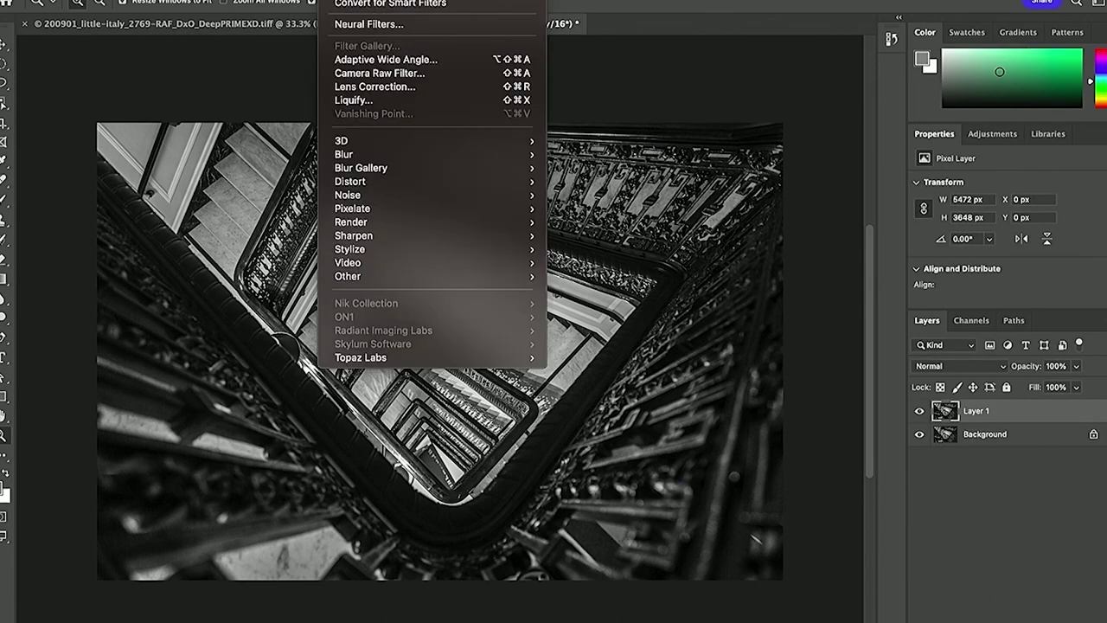
{"action": "left_click", "coordinate": [354, 357]}
{"action": "left_click", "coordinate": [618, 376]}
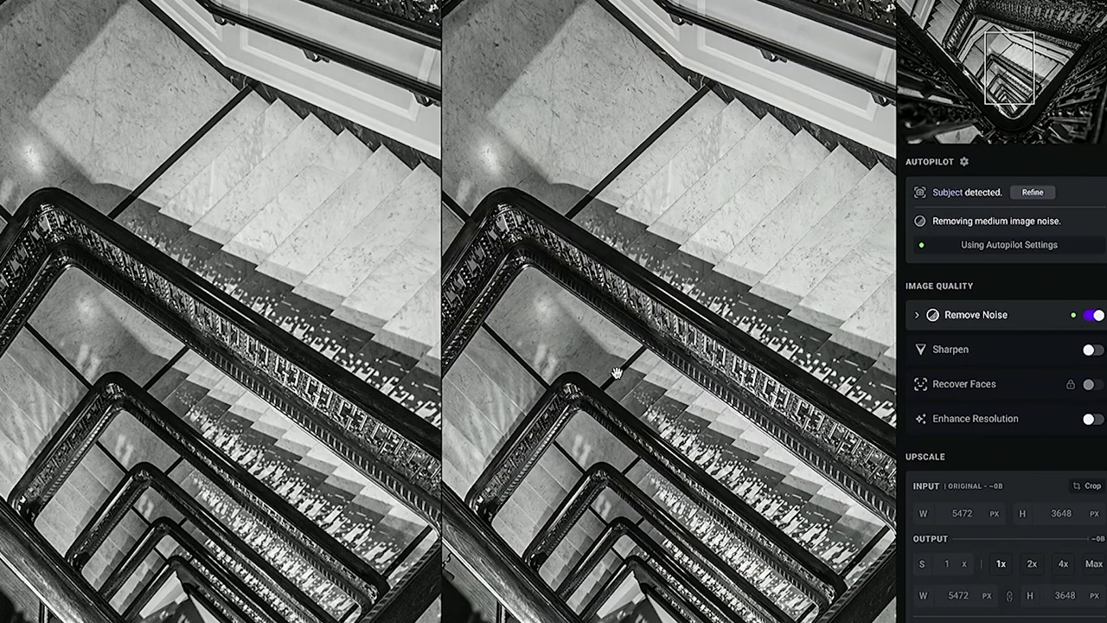
Examine the Autopilot noise removal in the stairwell bottom and the dark railing against the original.
{"action": "scroll", "coordinate": [673, 483], "scroll_direction": "down", "scroll_amount": 10}
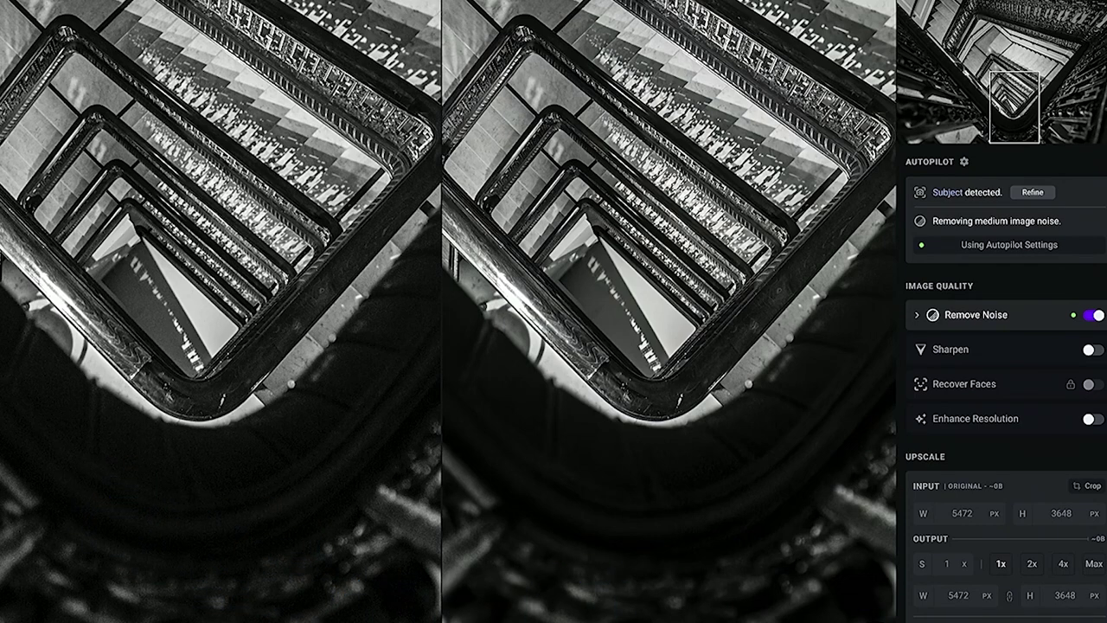
{"action": "left_click", "coordinate": [878, 617]}
{"action": "left_click", "coordinate": [843, 606]}
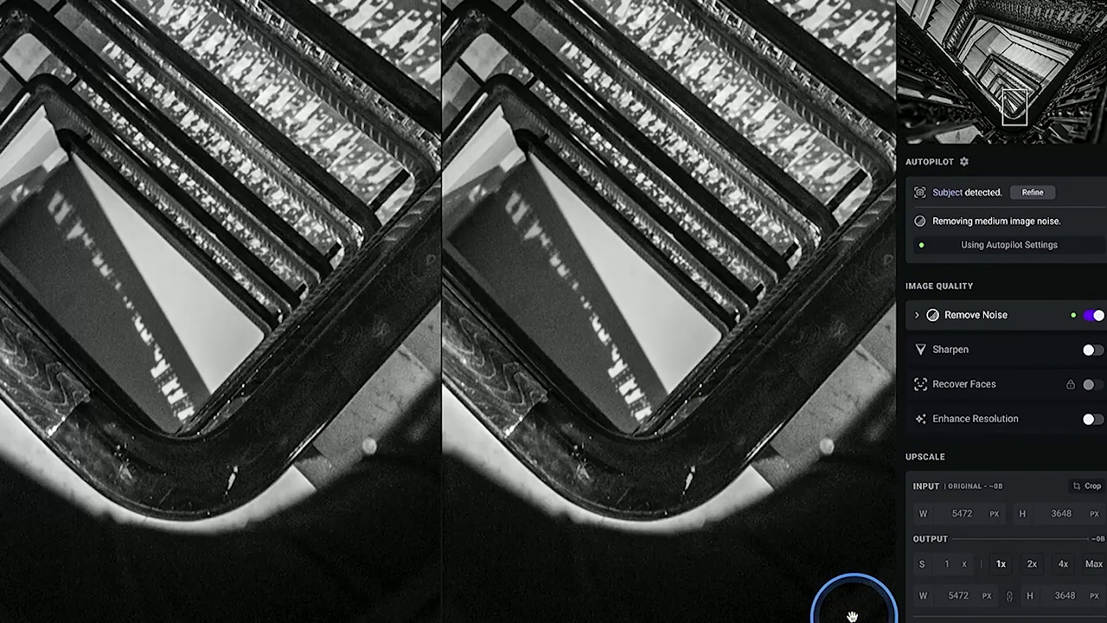
{"action": "scroll", "coordinate": [771, 420], "scroll_direction": "down", "scroll_amount": 3}
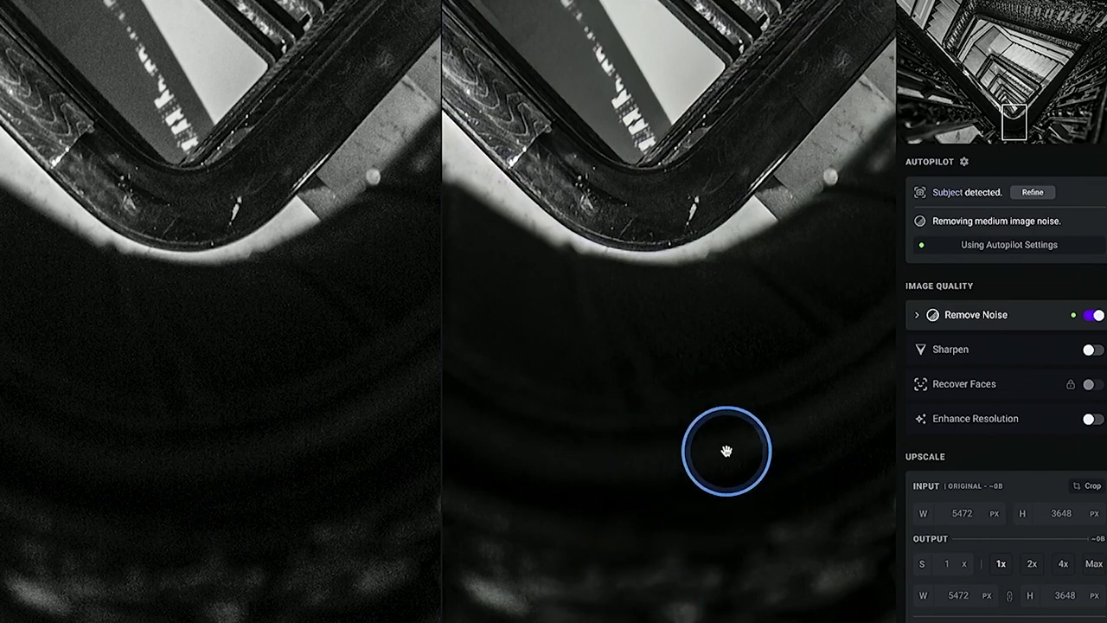
{"action": "mouse_move", "coordinate": [940, 199]}
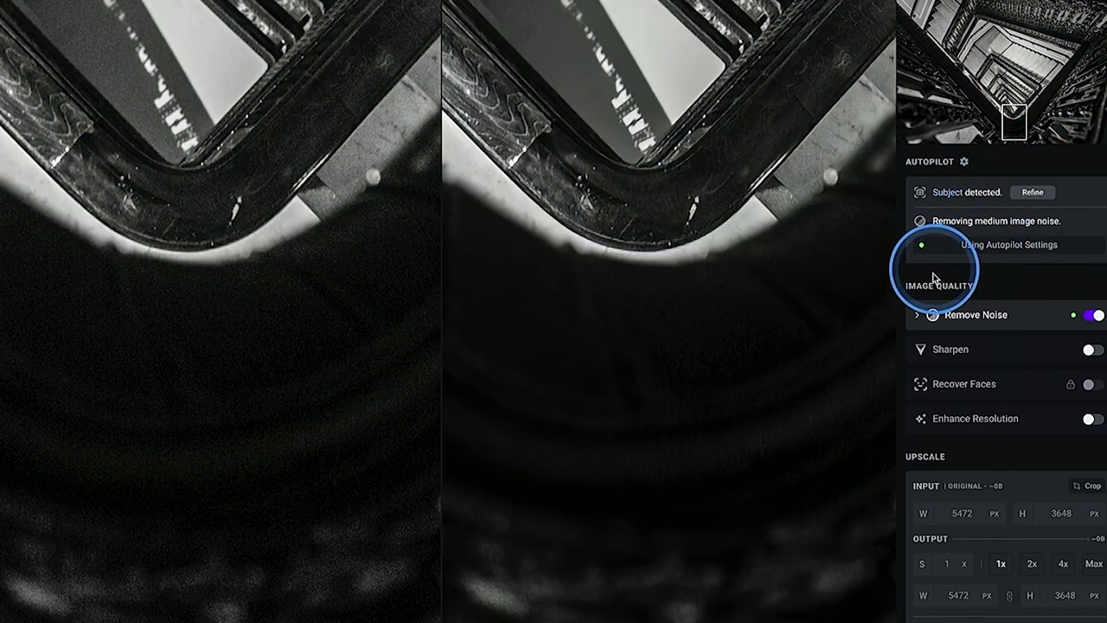
Review the Remove Noise settings, turn on Standard sharpening, and compare the stair details and dark railing with the original.
{"action": "left_click", "coordinate": [915, 320]}
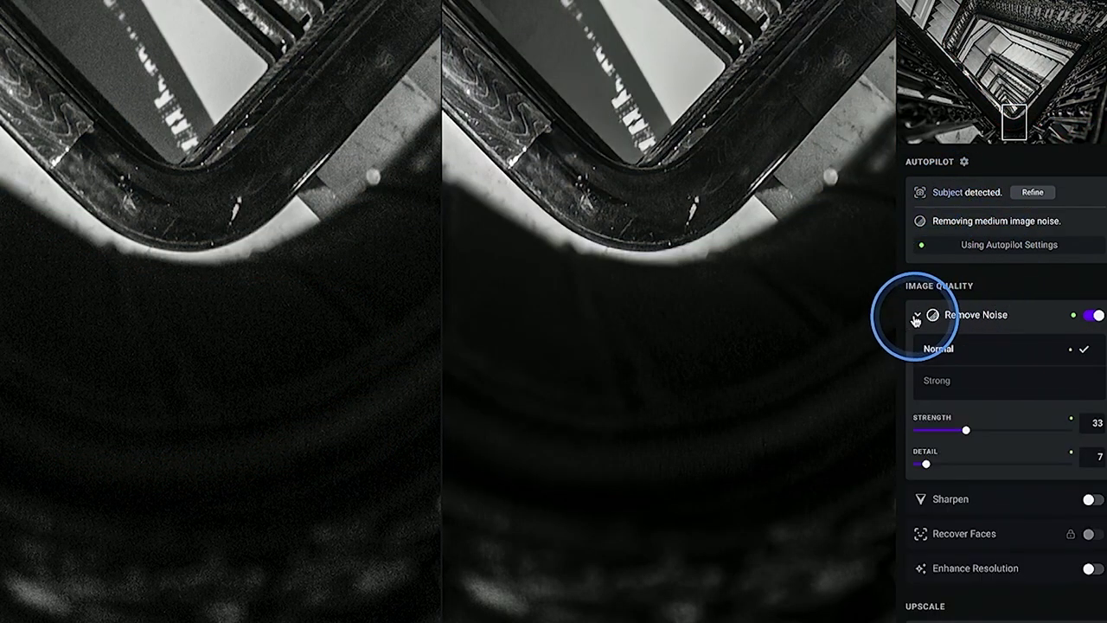
{"action": "left_click", "coordinate": [966, 501]}
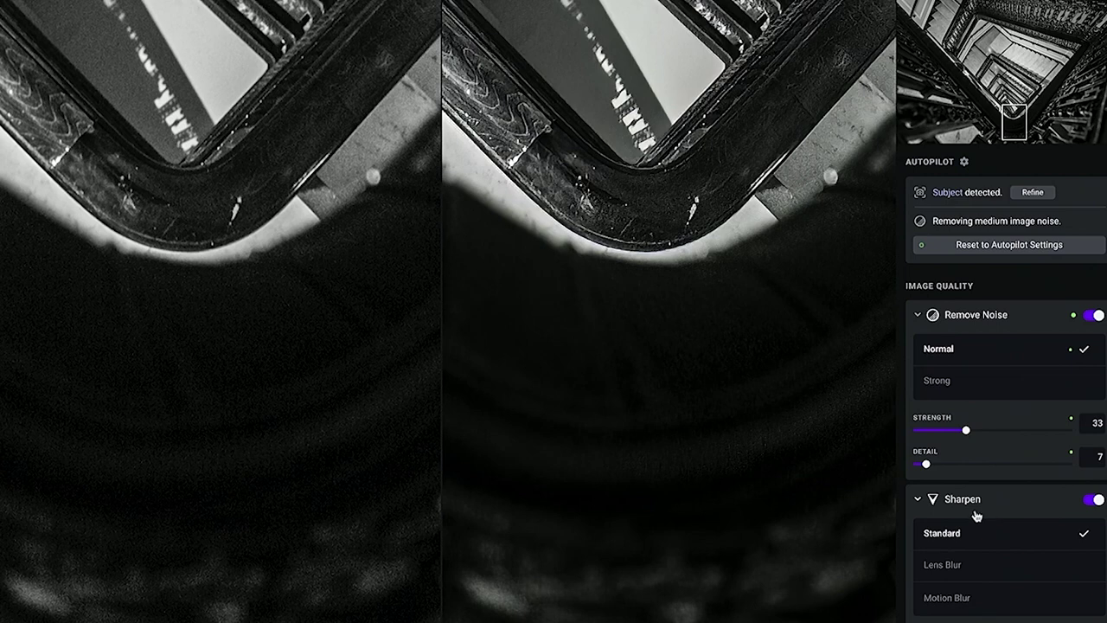
{"action": "left_click_drag", "start_coordinate": [613, 202], "coordinate": [708, 335]}
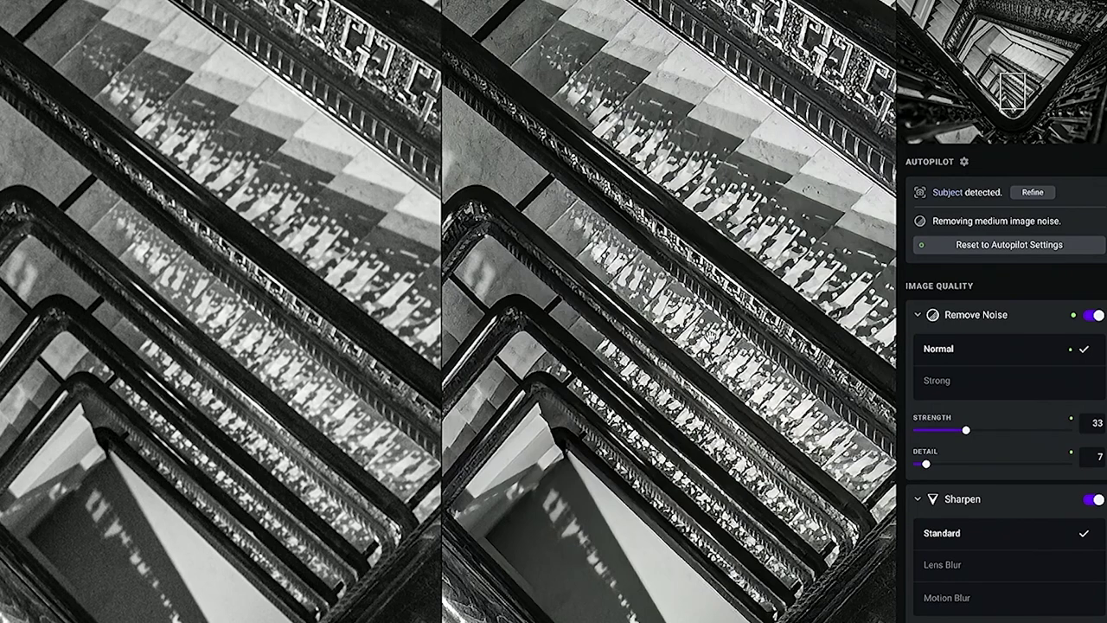
{"action": "left_click", "coordinate": [739, 403]}
{"action": "left_click_drag", "start_coordinate": [783, 344], "coordinate": [776, 363]}
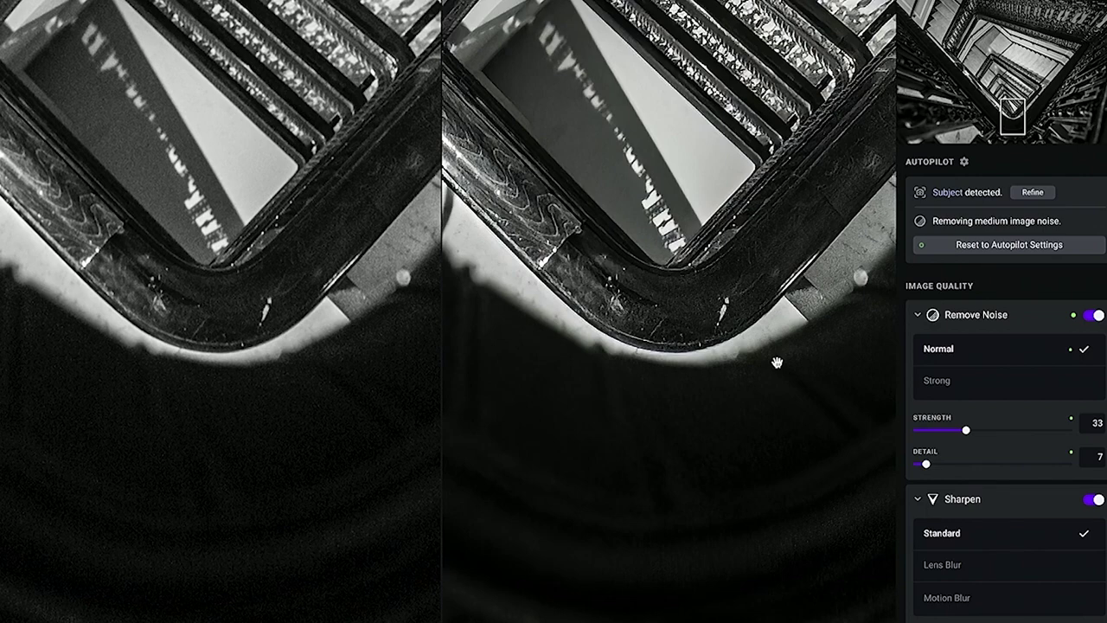
Quit Topaz Photo AI without applying the enhancement and switch back to Mylio Photos.
{"action": "left_click", "coordinate": [853, 157]}
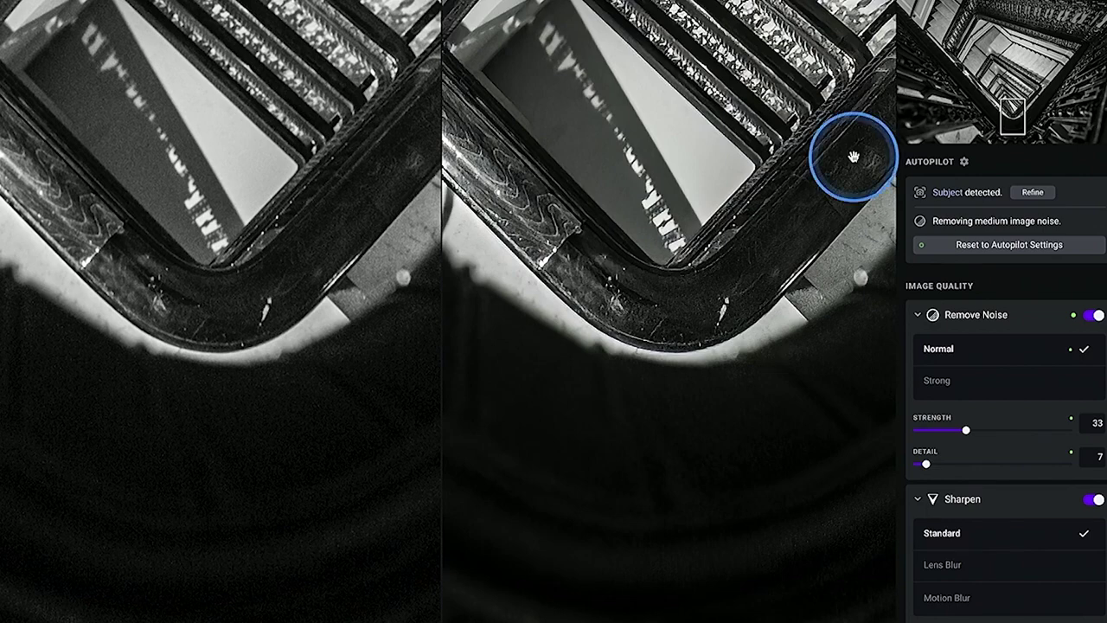
{"action": "key", "text": "super+q"}
{"action": "left_click", "coordinate": [517, 217]}
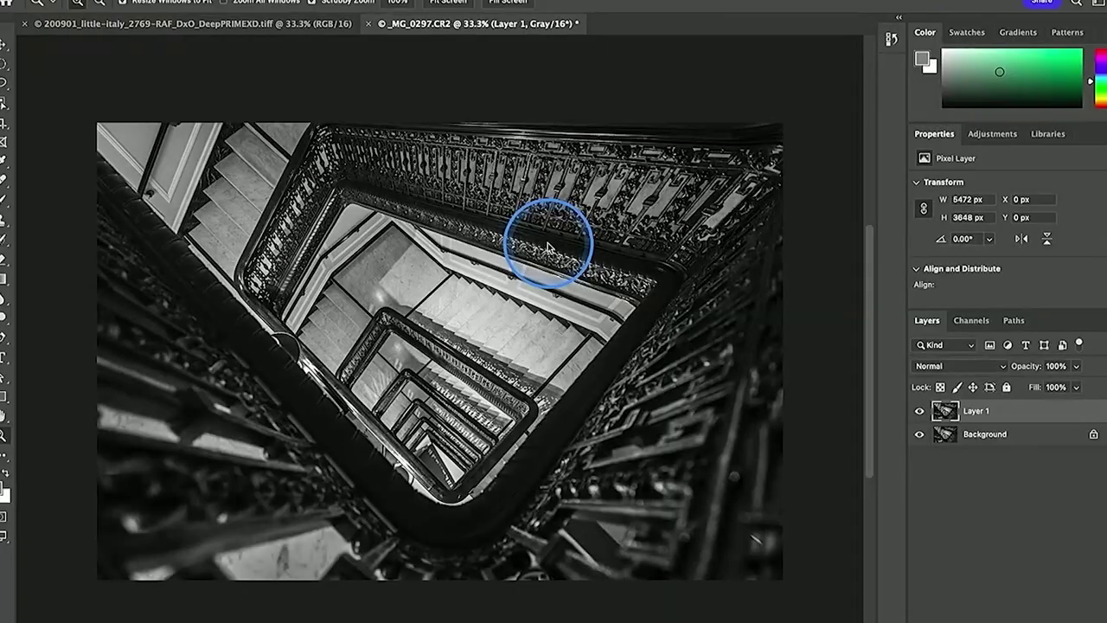
{"action": "key", "text": "super+Tab"}
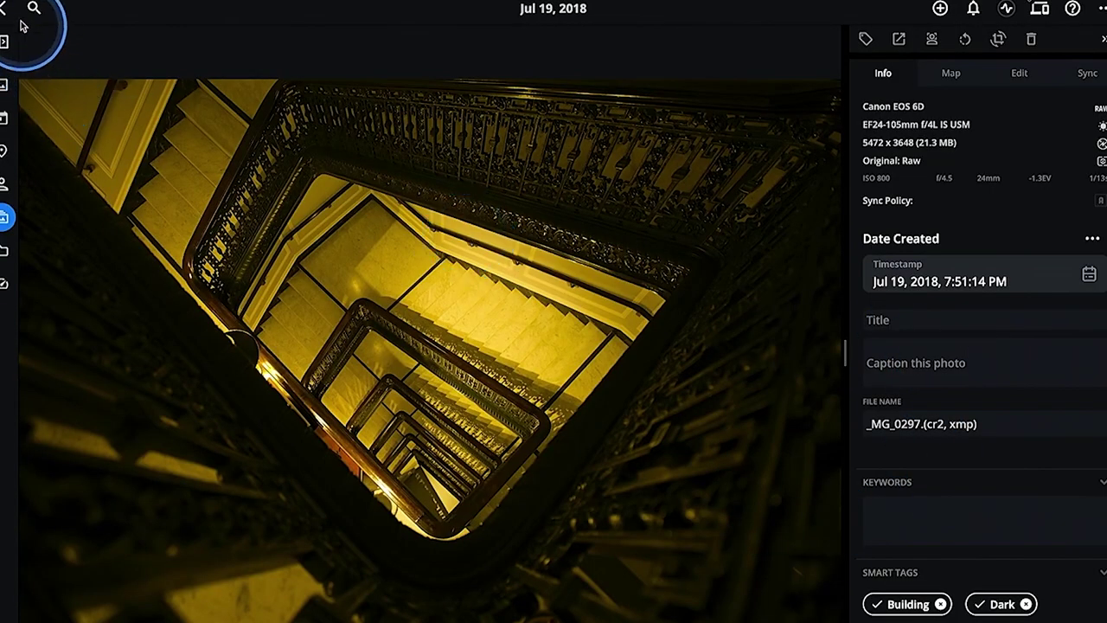
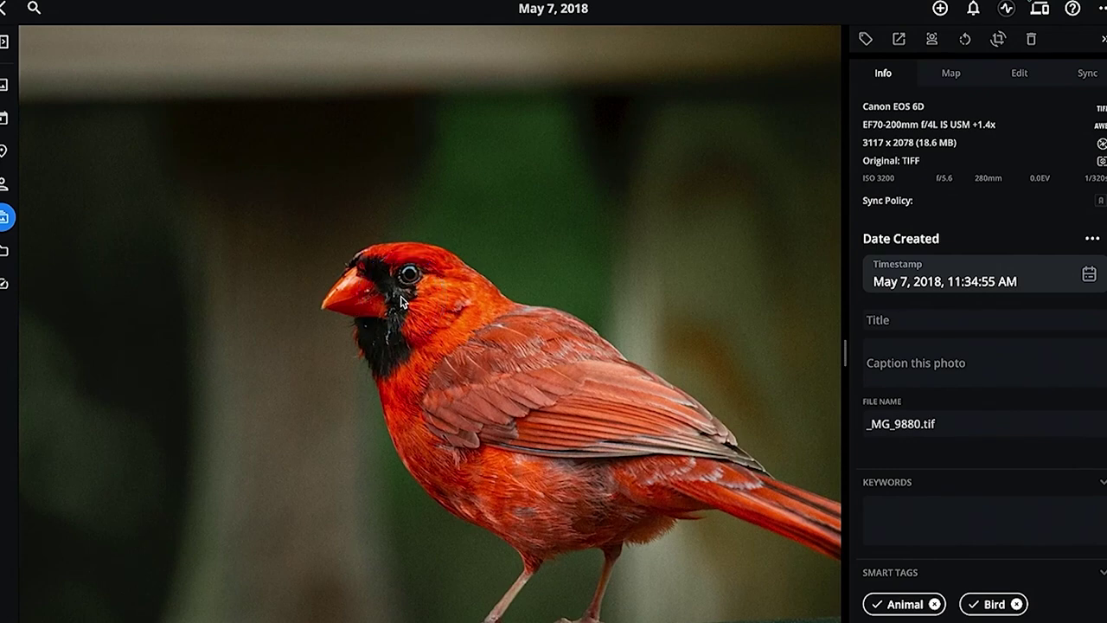
Open the original file of the red cardinal photo, _MG_9880.tif, in Topaz Photo AI.
{"action": "left_click", "coordinate": [448, 251]}
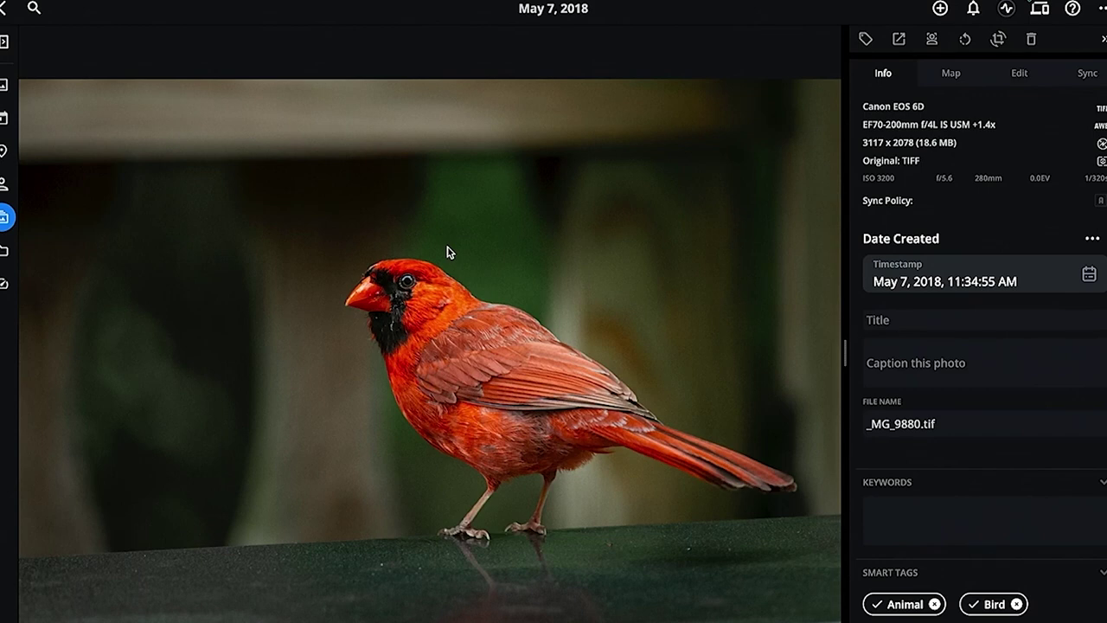
{"action": "left_click", "coordinate": [227, 0]}
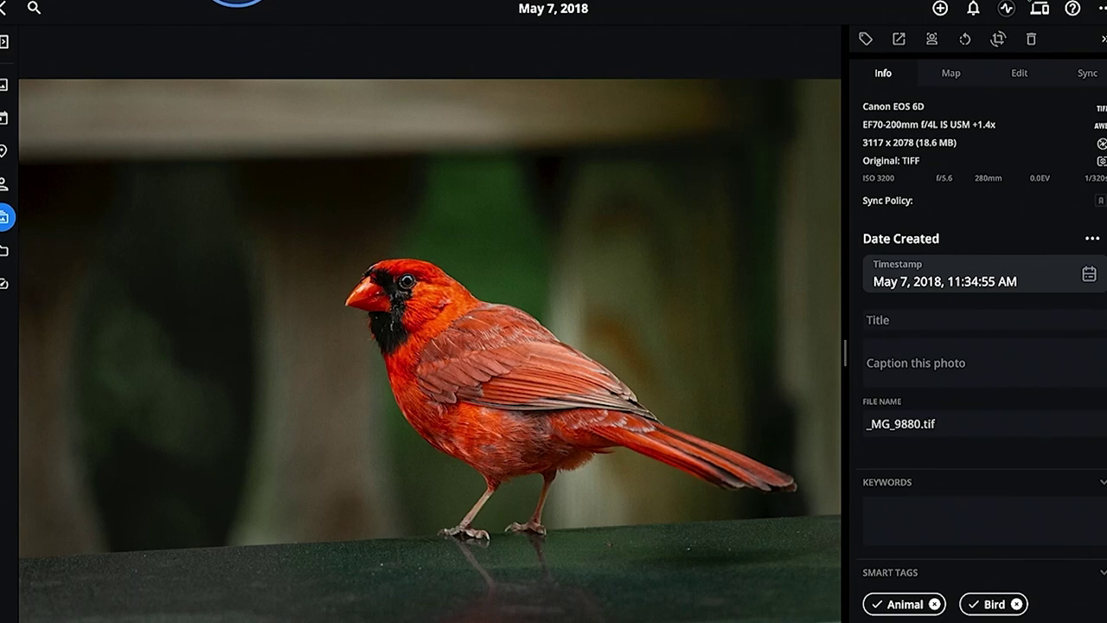
{"action": "mouse_move", "coordinate": [277, 16]}
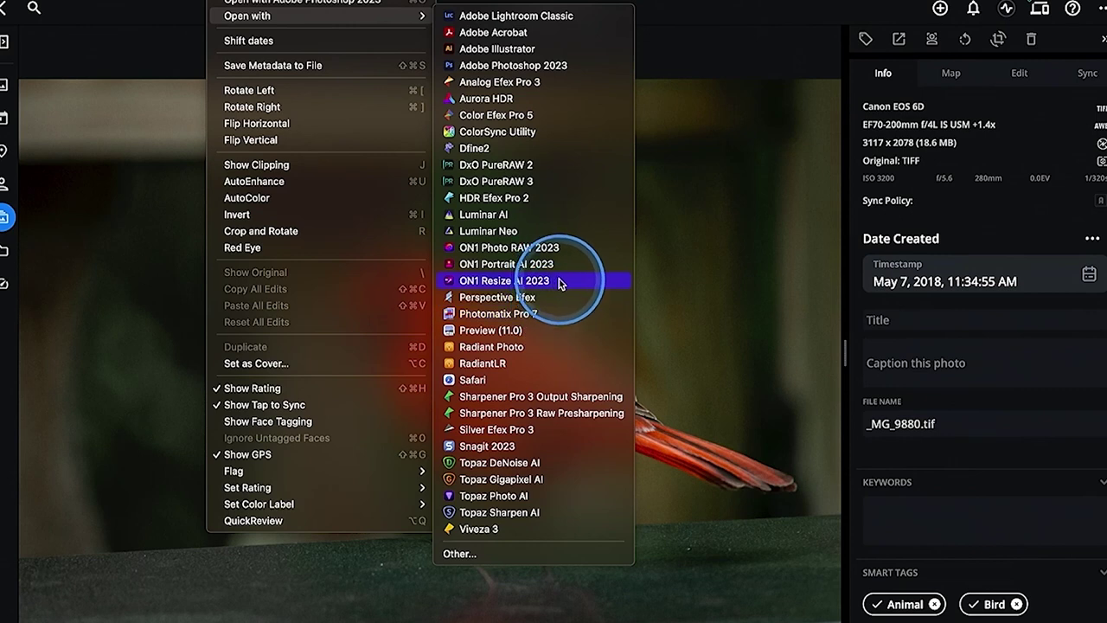
{"action": "left_click", "coordinate": [530, 496]}
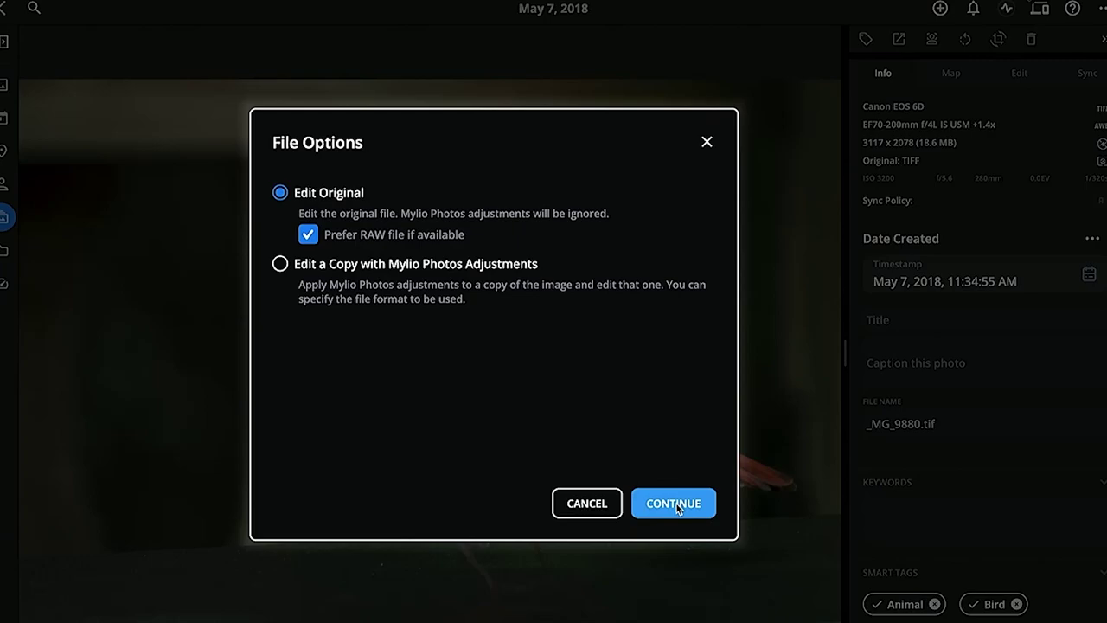
{"action": "left_click", "coordinate": [677, 503]}
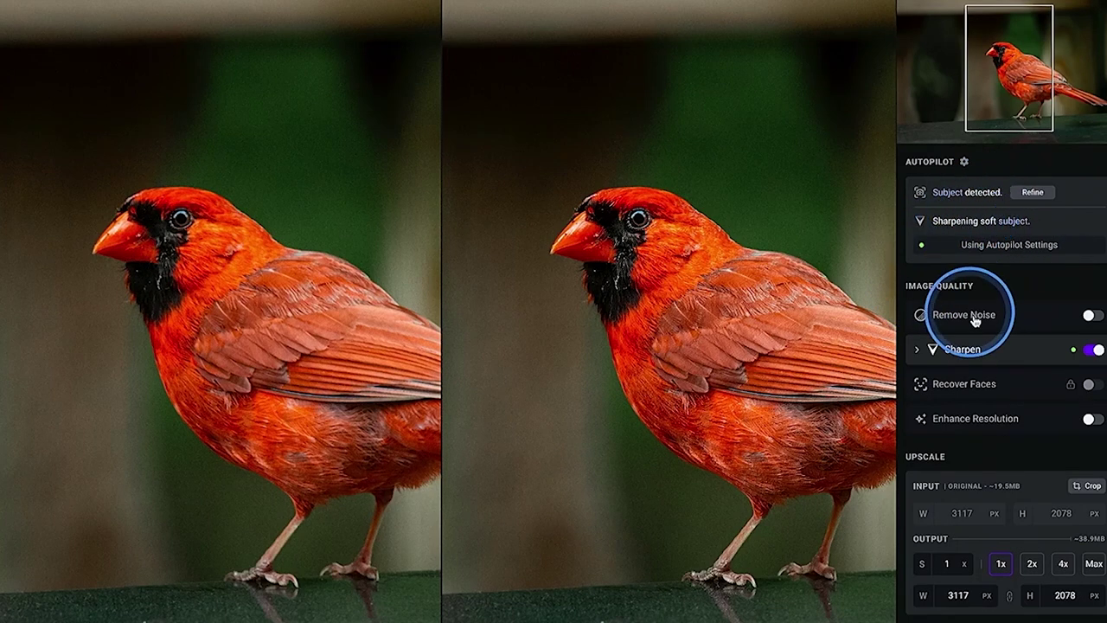
Turn on Normal noise removal for the cardinal photo and check the detected subject mask.
{"action": "left_click", "coordinate": [1090, 316]}
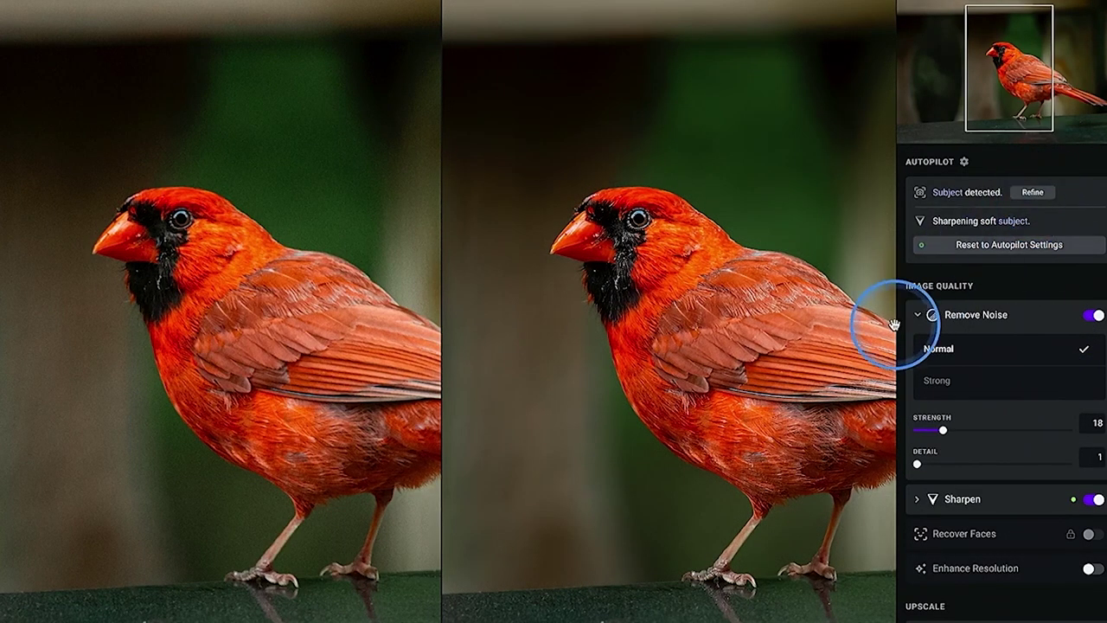
{"action": "mouse_move", "coordinate": [943, 197]}
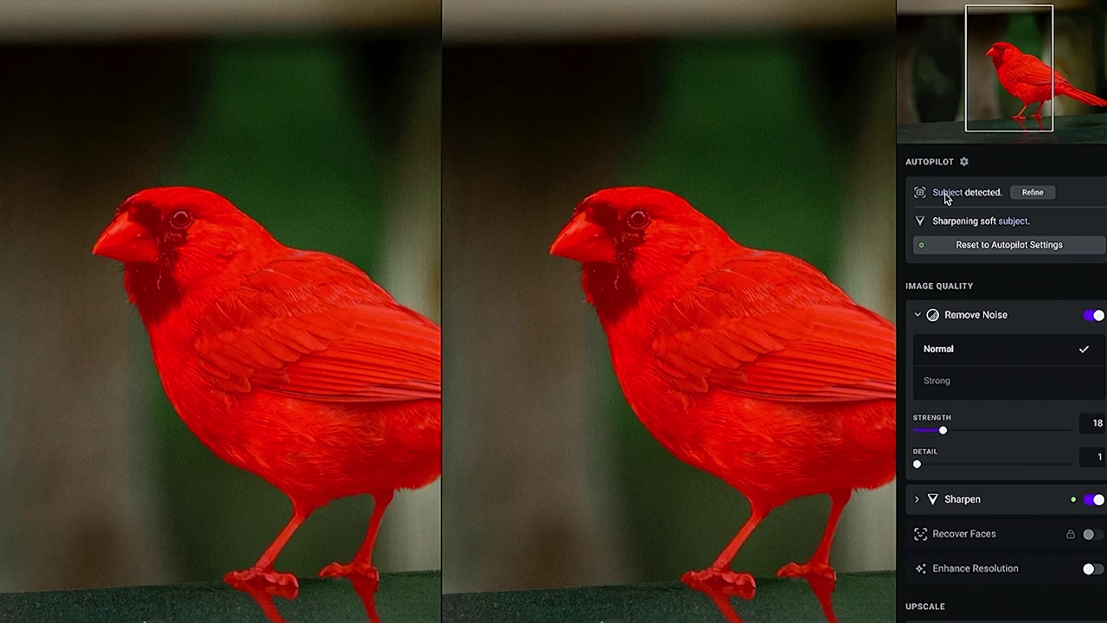
{"action": "scroll", "coordinate": [1008, 450], "scroll_direction": "down", "scroll_amount": 3}
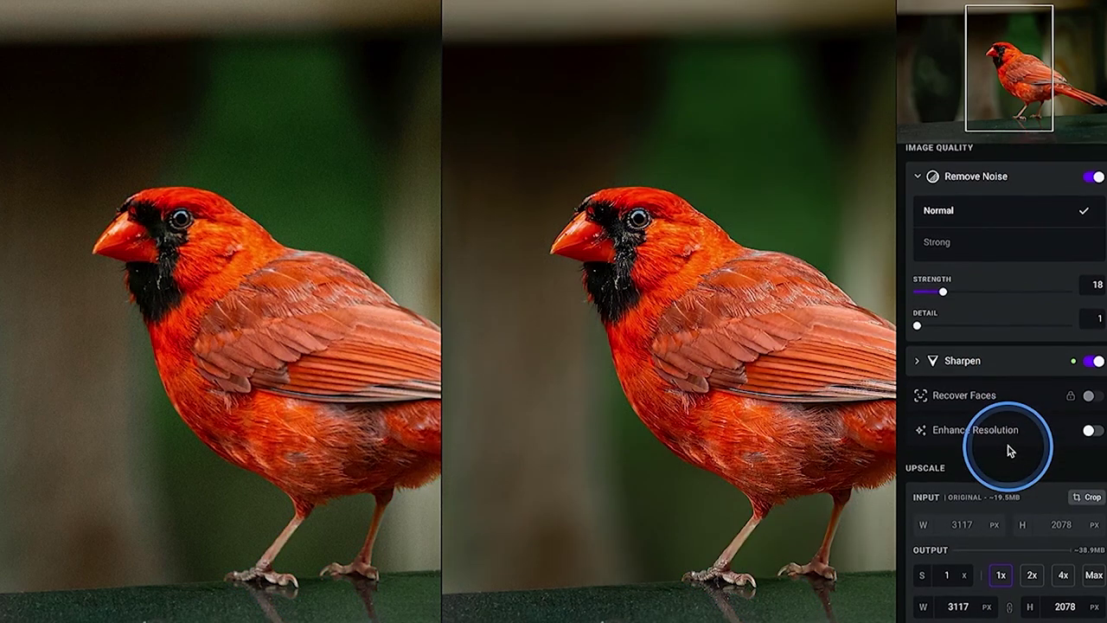
Upscale the cardinal photo to 2x and then 4x, comparing the bird's head and feathers with the original.
{"action": "left_click", "coordinate": [1033, 579]}
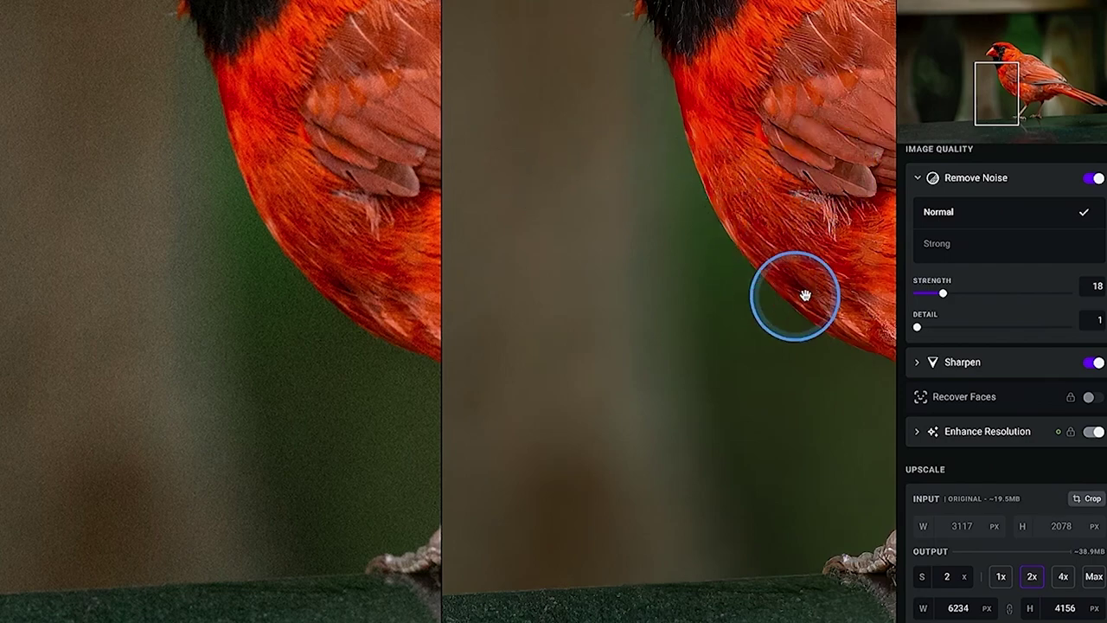
{"action": "left_click_drag", "start_coordinate": [823, 292], "coordinate": [827, 571]}
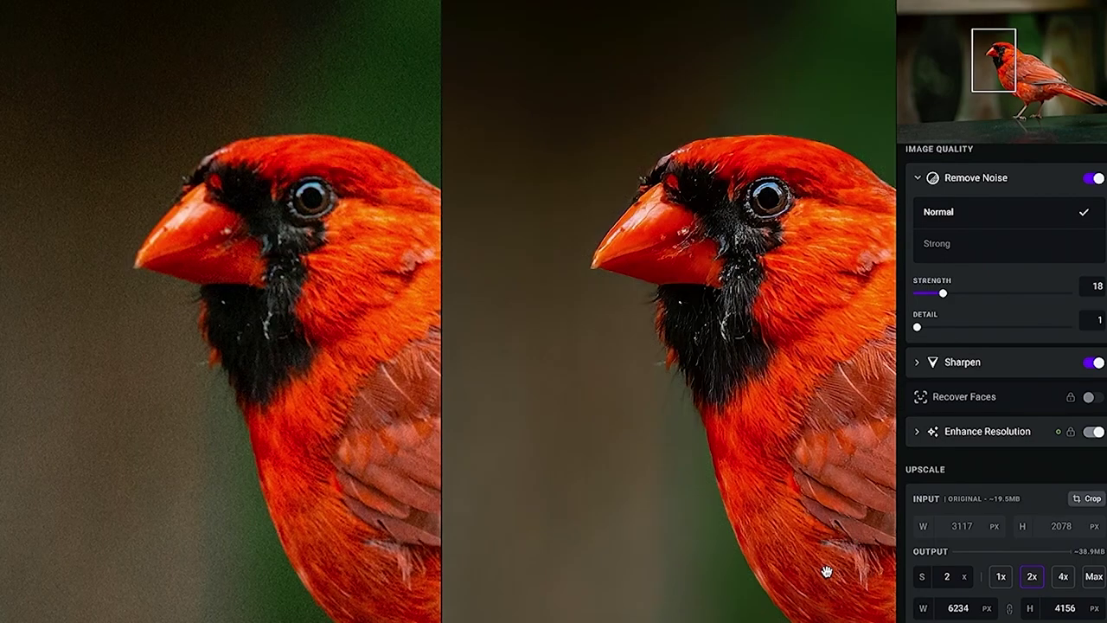
{"action": "left_click", "coordinate": [1064, 576]}
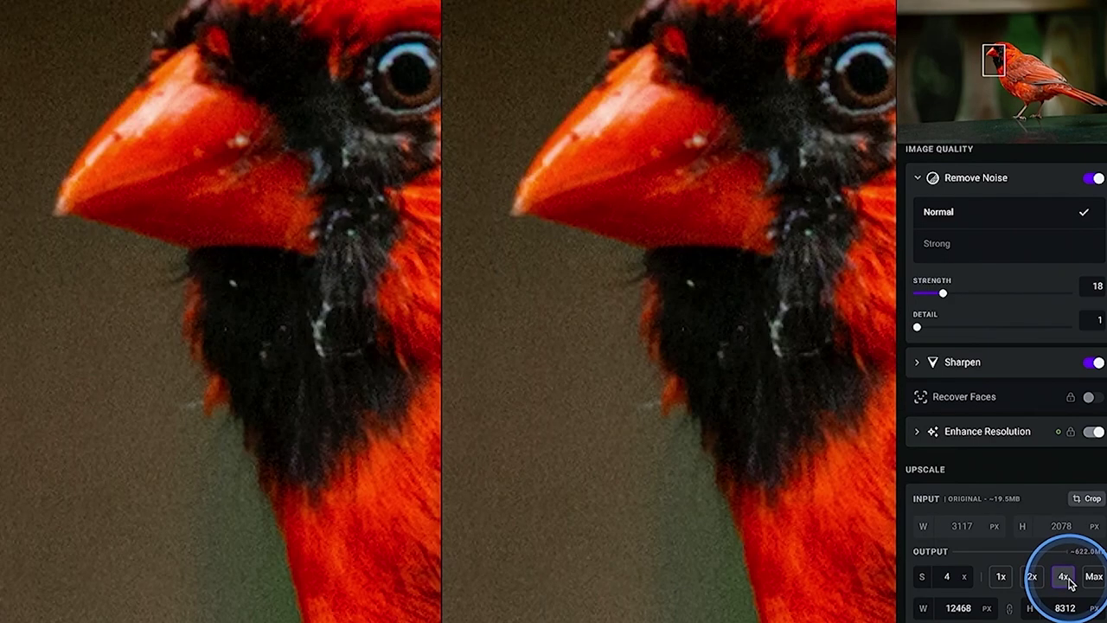
{"action": "left_click", "coordinate": [843, 427]}
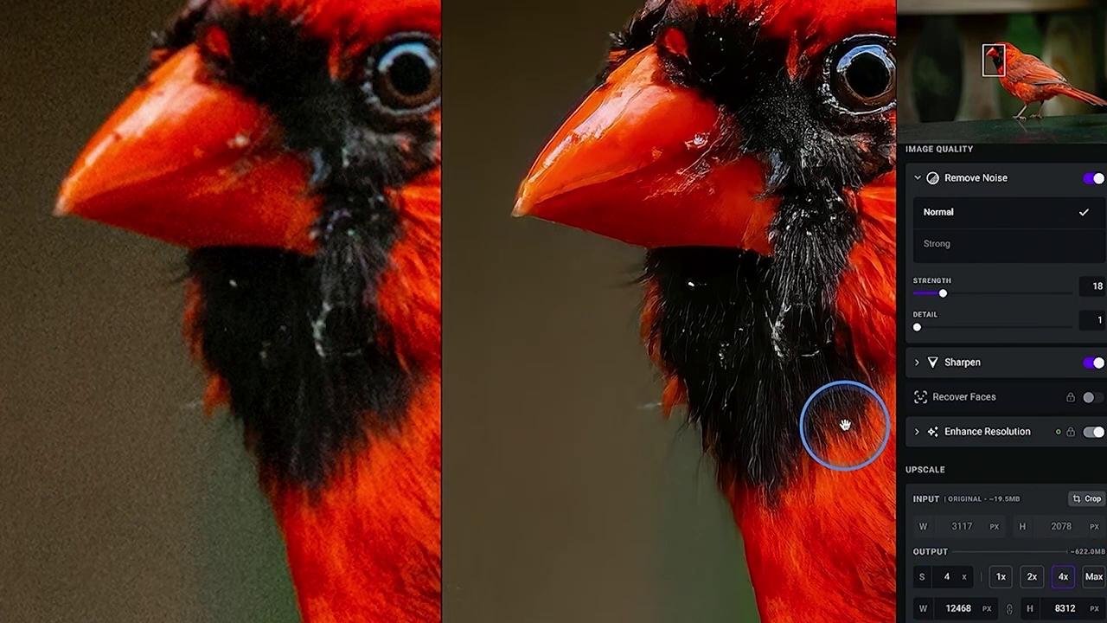
{"action": "mouse_move", "coordinate": [845, 425]}
{"action": "left_mouse_down"}
{"action": "mouse_move", "coordinate": [717, 396]}
{"action": "mouse_move", "coordinate": [510, 176]}
{"action": "mouse_move", "coordinate": [540, 108]}
{"action": "mouse_move", "coordinate": [591, 69]}
{"action": "mouse_move", "coordinate": [543, 185]}
{"action": "mouse_move", "coordinate": [579, 114]}
{"action": "mouse_move", "coordinate": [565, 148]}
{"action": "mouse_move", "coordinate": [600, 104]}
{"action": "left_mouse_up"}
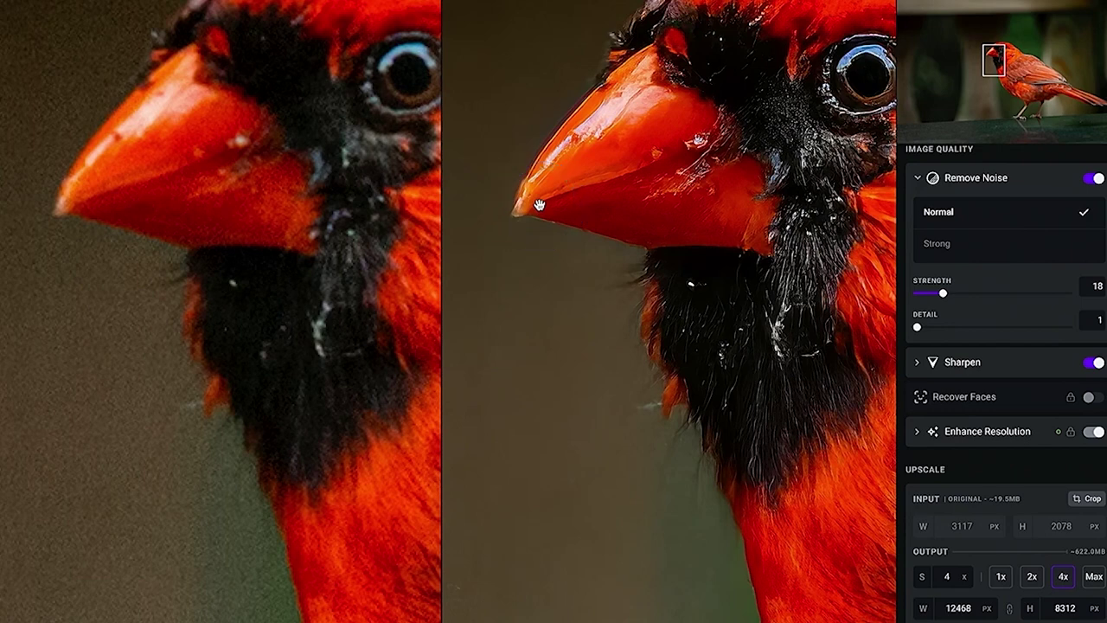
Set the cardinal photo's upscale to 2x and quit Topaz Photo AI without saving the changes.
{"action": "left_click", "coordinate": [1035, 581]}
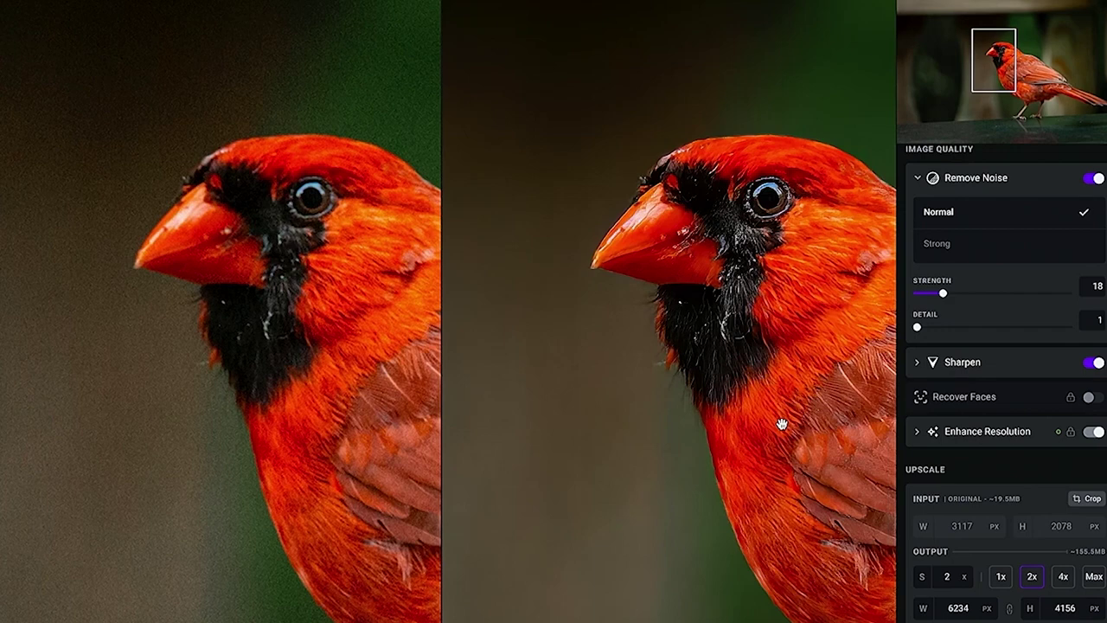
{"action": "key", "text": "super+q"}
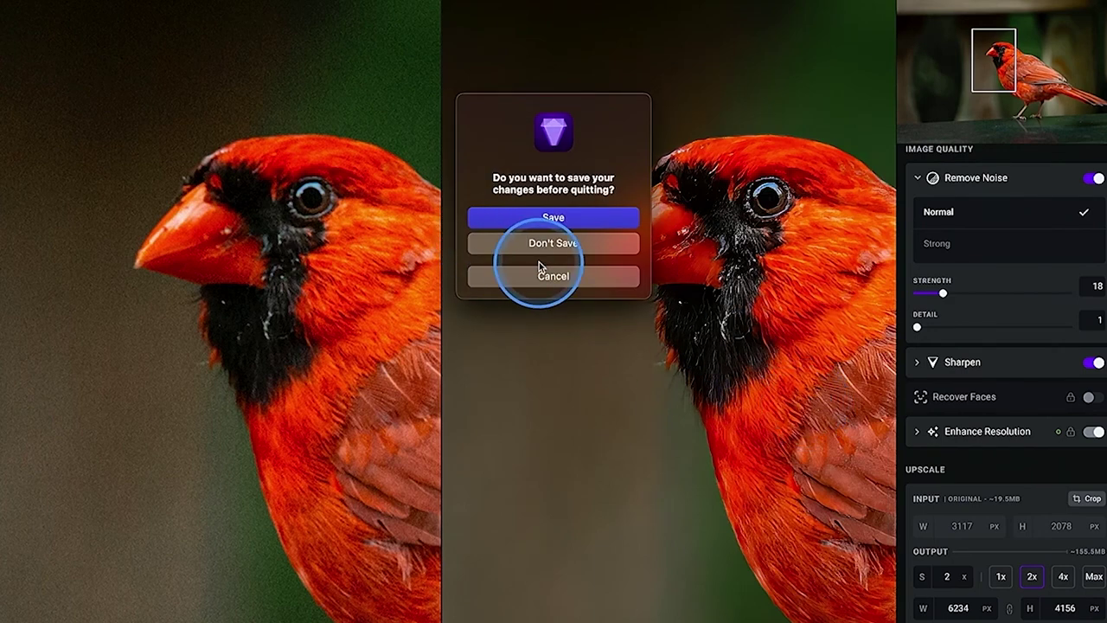
{"action": "left_click", "coordinate": [558, 247]}
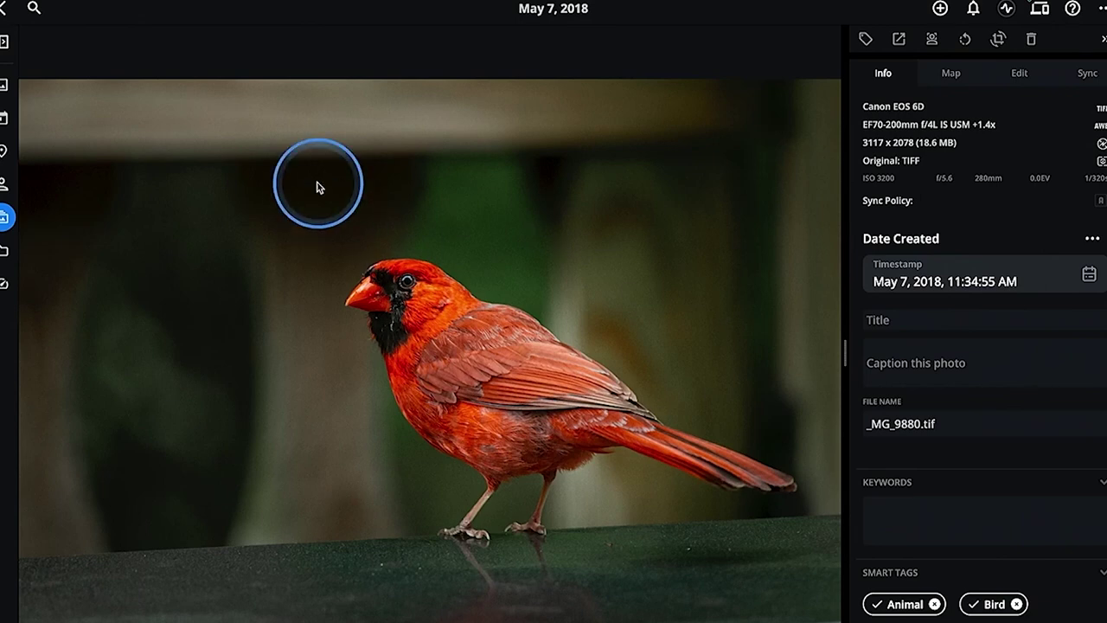
Examine the original cardinal photo up close in Mylio Photos and bring up the application switcher.
{"action": "scroll", "coordinate": [170, 179], "scroll_direction": "up", "scroll_amount": 2}
{"action": "scroll", "coordinate": [237, 218], "scroll_direction": "right", "scroll_amount": 3}
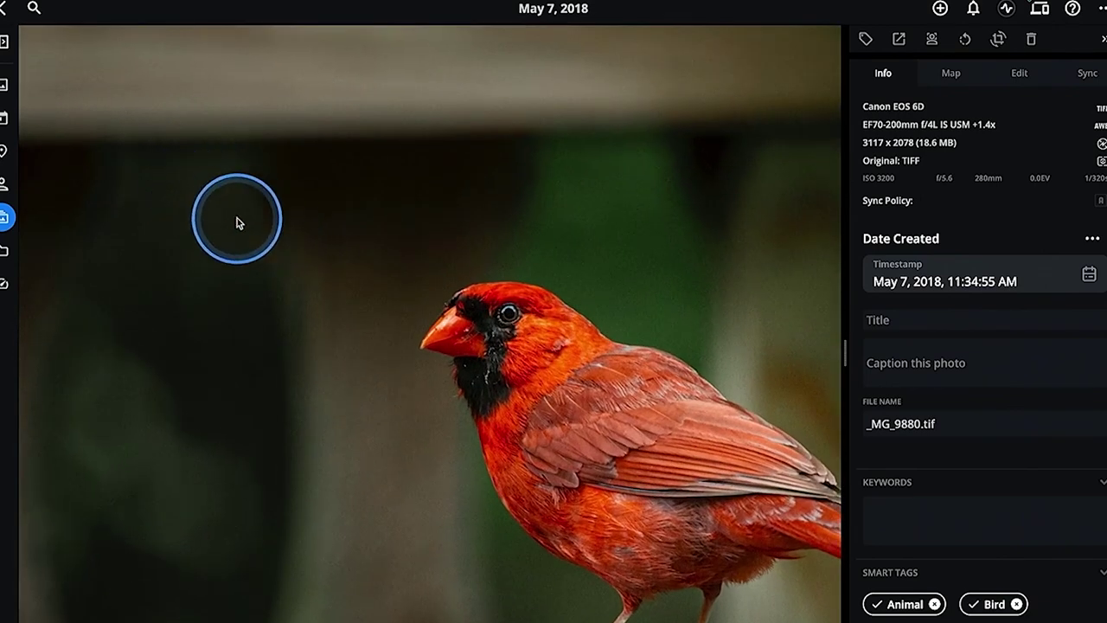
{"action": "scroll", "coordinate": [239, 223], "scroll_direction": "right", "scroll_amount": 5}
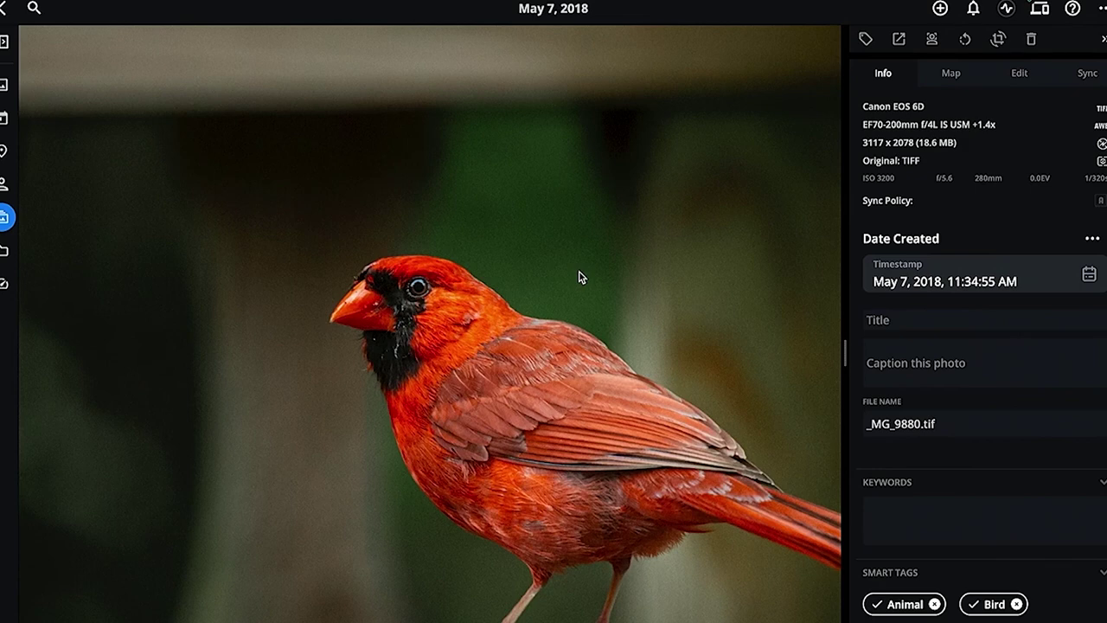
{"action": "key", "text": "super+Tab"}
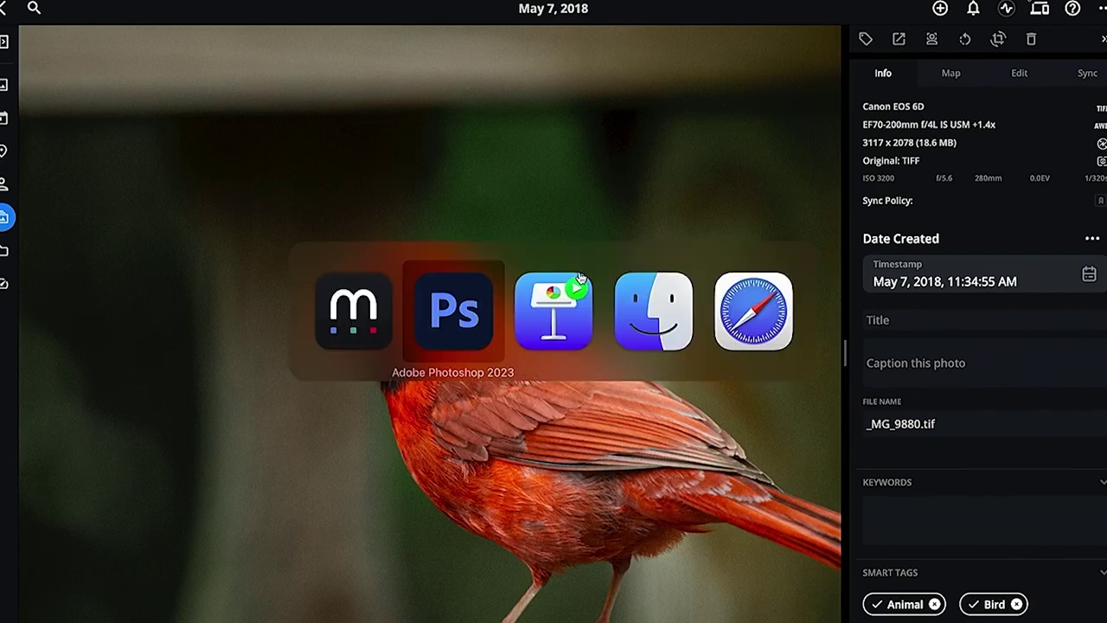
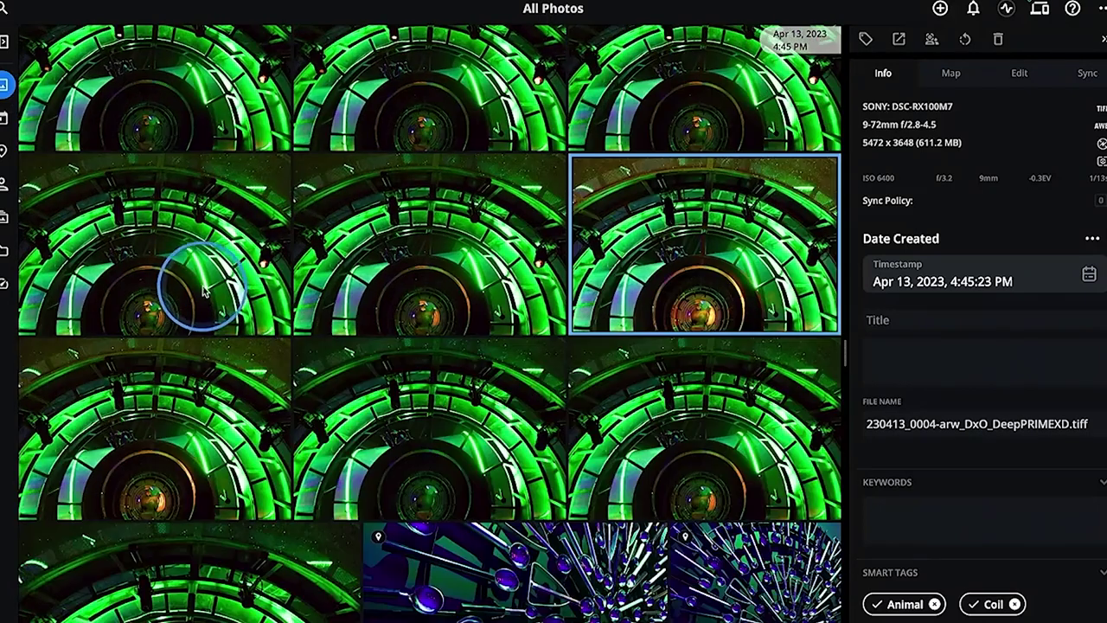
Select the row of three green-lit photos starting with 230413_0004 and edit their originals in Topaz Photo AI, preferring the RAW files.
{"action": "key", "text": "Right"}
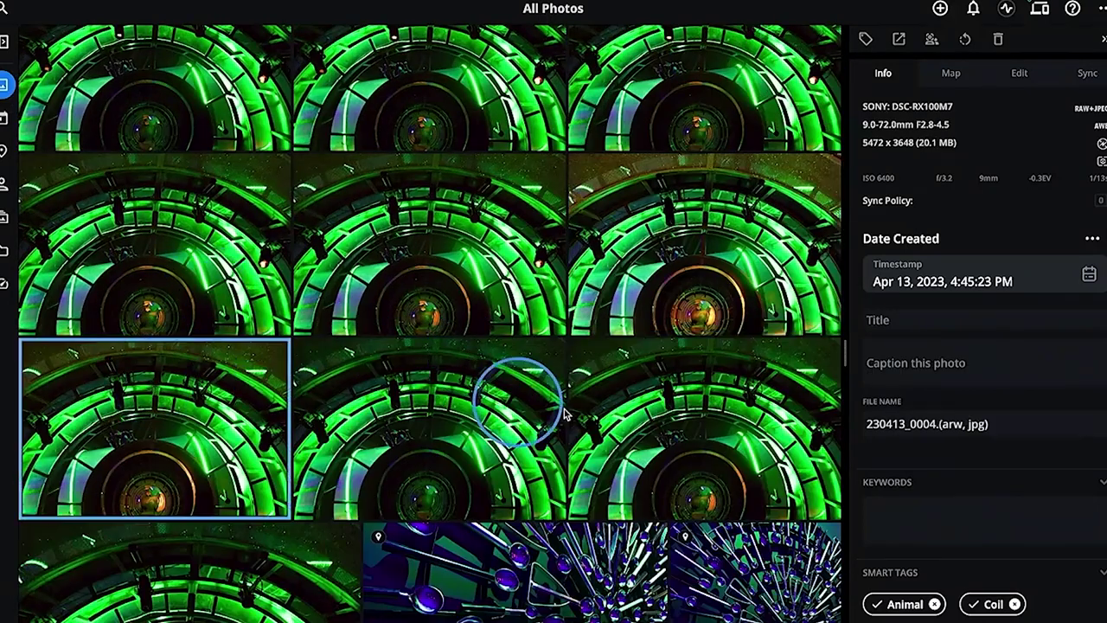
{"action": "left_click", "coordinate": [675, 428], "text": "shift"}
{"action": "right_click", "coordinate": [212, 2]}
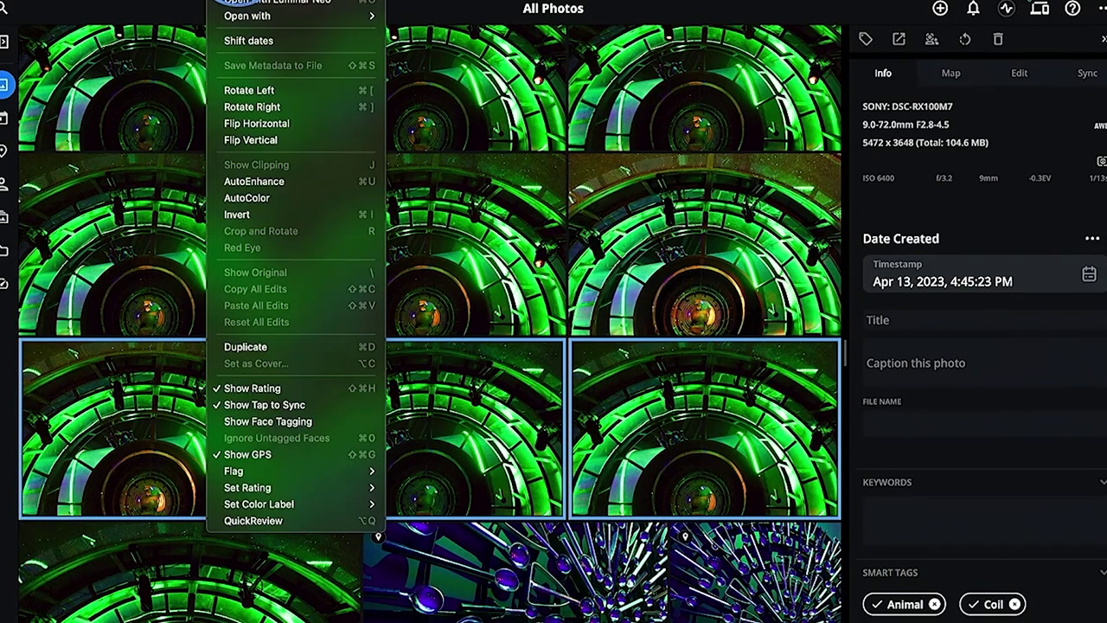
{"action": "mouse_move", "coordinate": [255, 18]}
{"action": "left_click", "coordinate": [489, 297]}
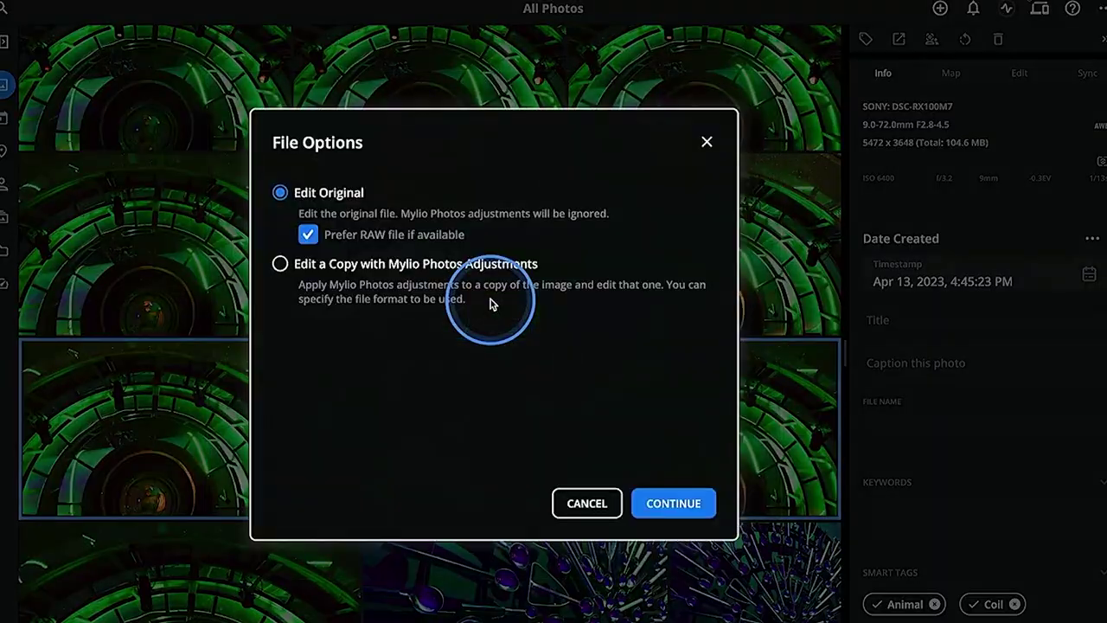
{"action": "left_click", "coordinate": [673, 503]}
{"action": "left_click", "coordinate": [677, 500]}
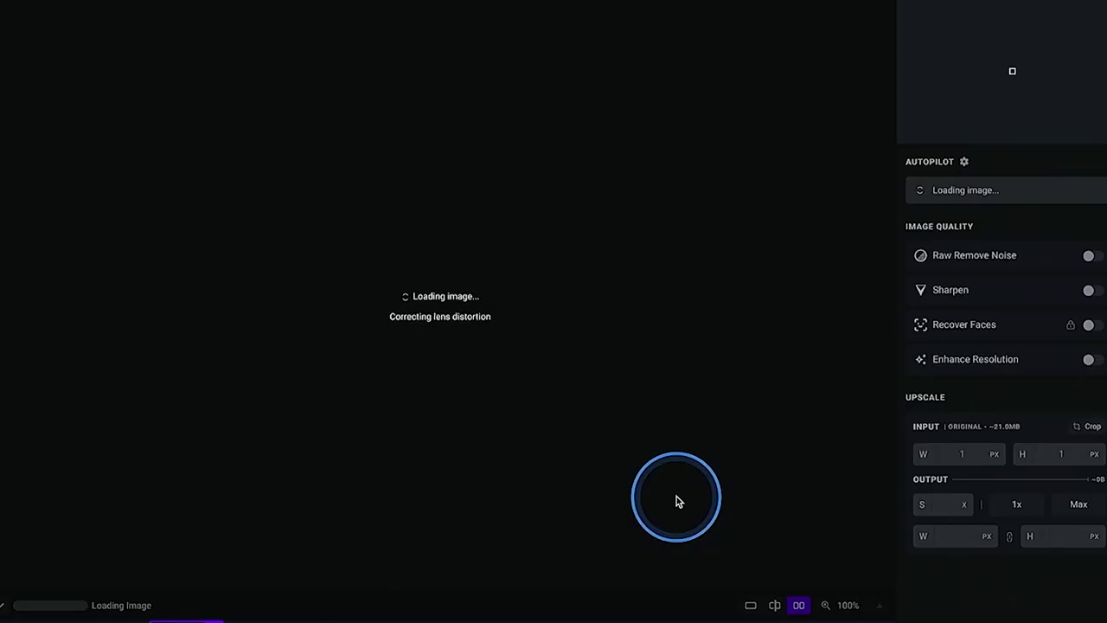
Preview the Autopilot raw noise removal on the batch of green-lit photos, including 230413_0003.arw.
{"action": "left_click", "coordinate": [216, 596]}
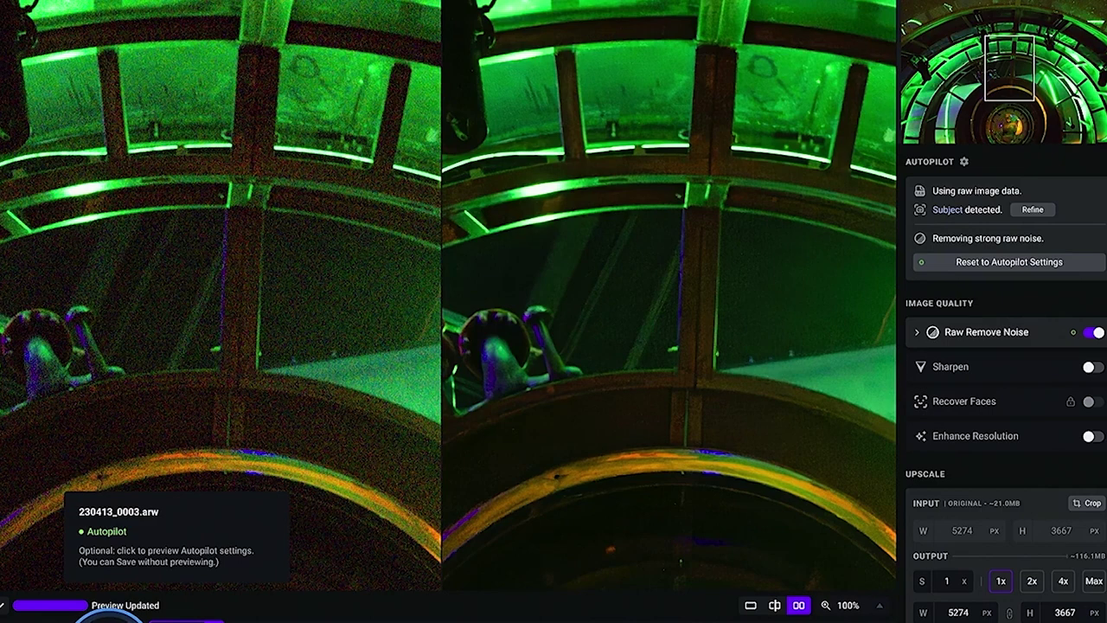
{"action": "left_click", "coordinate": [39, 613]}
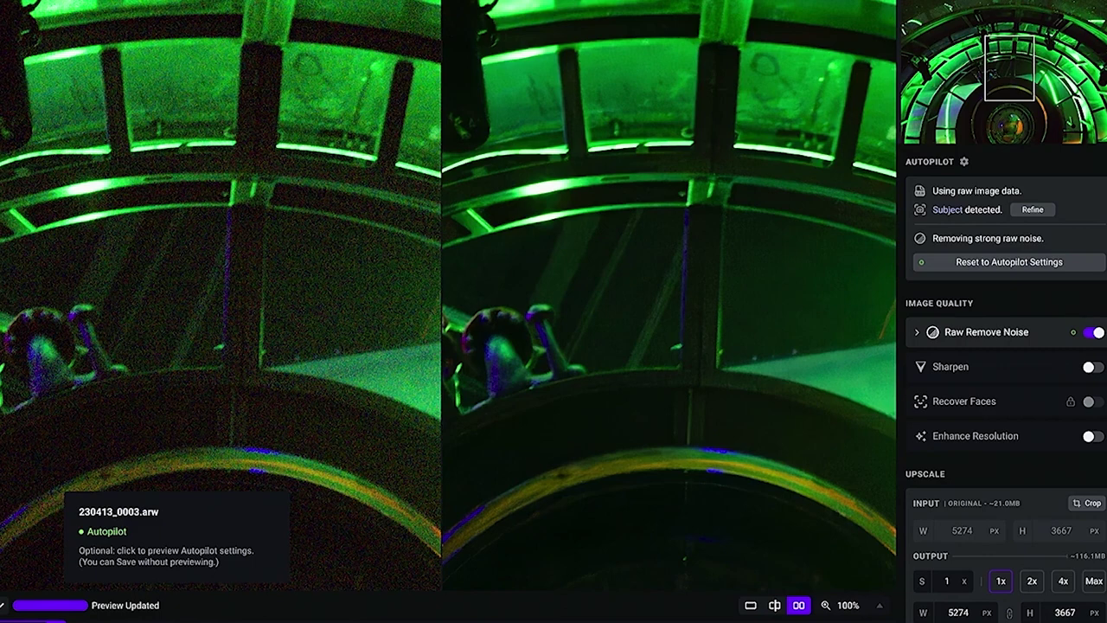
{"action": "left_click", "coordinate": [106, 618]}
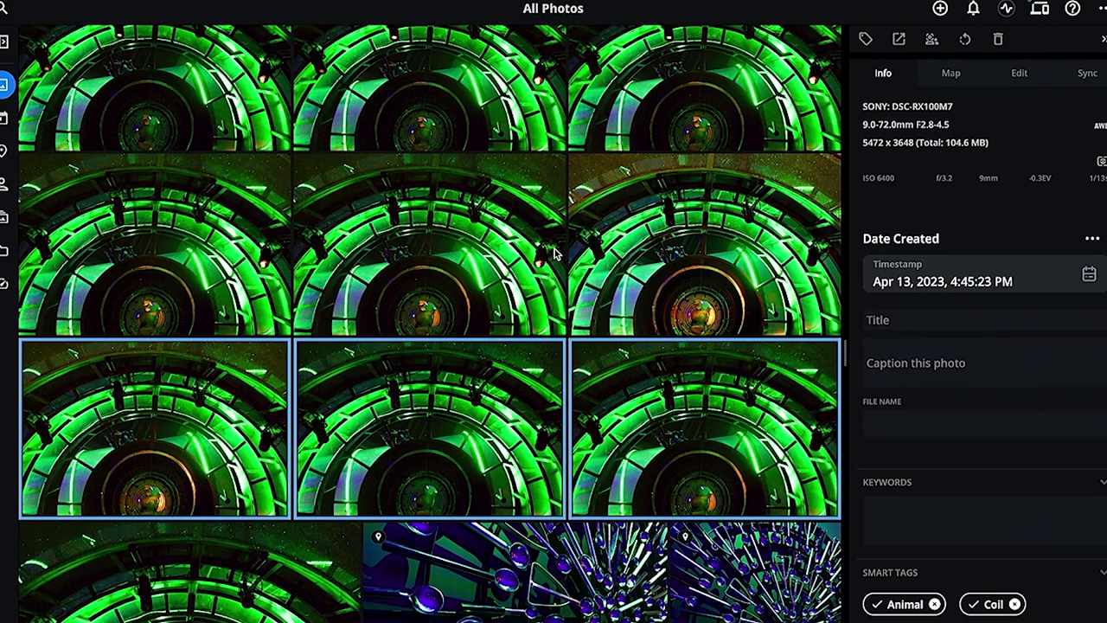
Launch Lightroom Classic and dismiss the DxO PureRAW 3 plug-in introduction.
{"action": "key", "text": "super+space"}
{"action": "type", "text": "lig"}
{"action": "key", "text": "Return"}
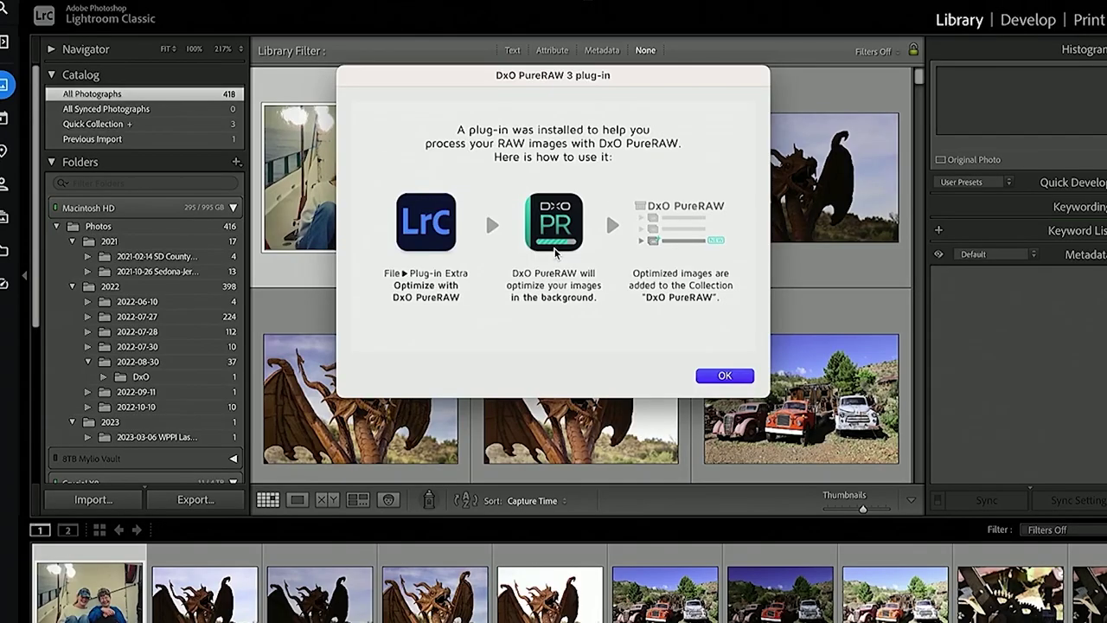
{"action": "key", "text": "Return"}
Select the four dragon sculpture photos and send them to Topaz Photo AI as copies with Lightroom adjustments.
{"action": "left_click", "coordinate": [579, 218]}
{"action": "left_click", "coordinate": [565, 338], "text": "shift"}
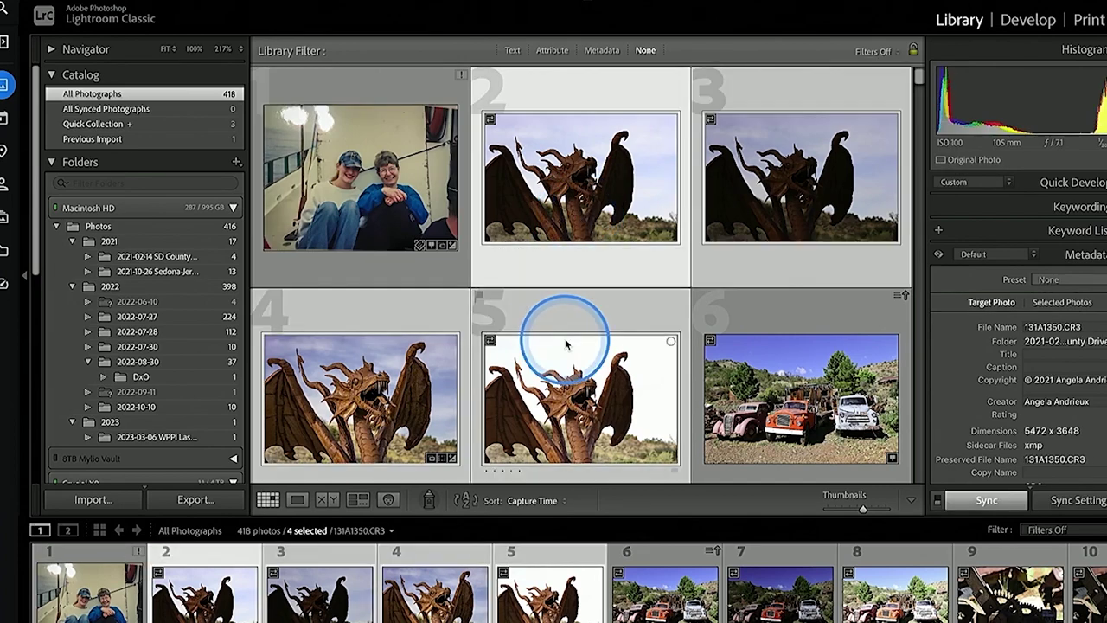
{"action": "scroll", "coordinate": [554, 341], "scroll_direction": "down", "scroll_amount": 1}
{"action": "right_click", "coordinate": [540, 344]}
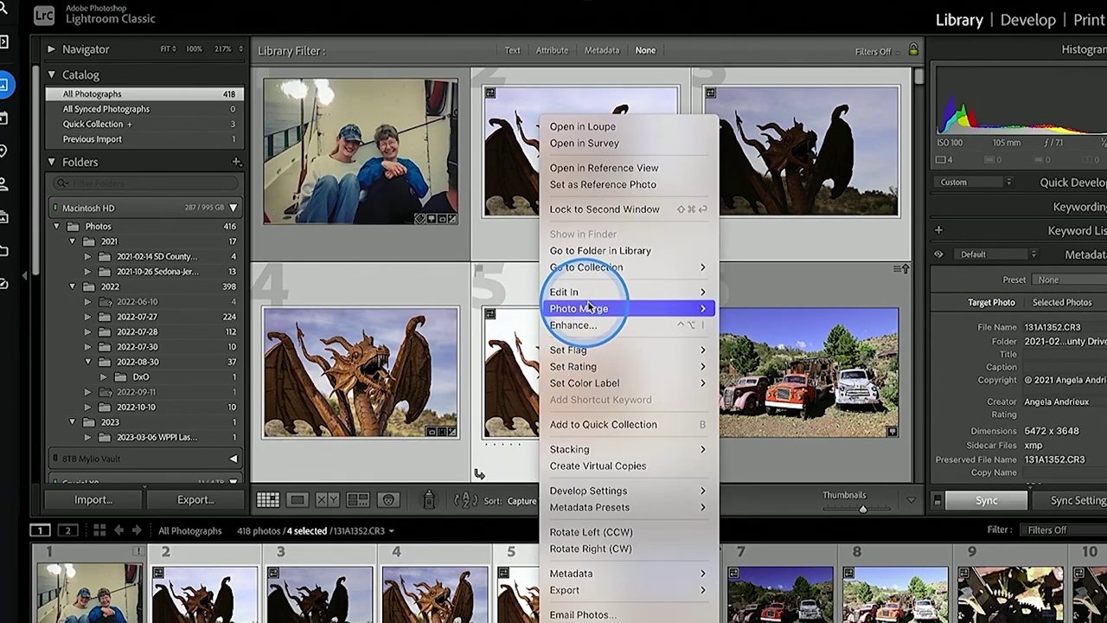
{"action": "mouse_move", "coordinate": [600, 297]}
{"action": "left_click", "coordinate": [826, 556]}
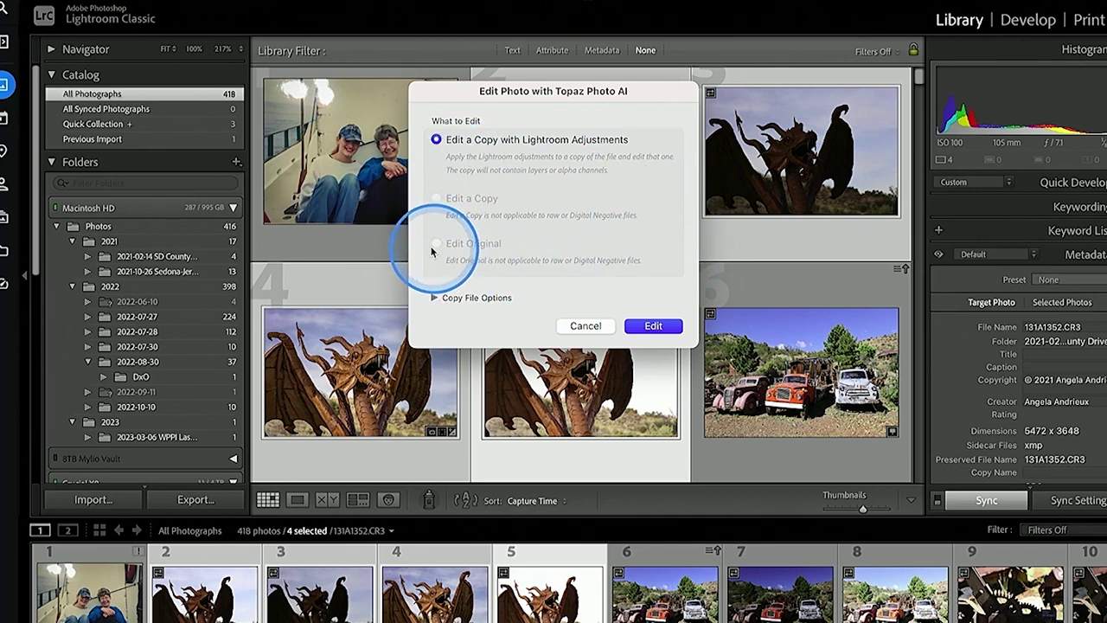
{"action": "left_click", "coordinate": [653, 326]}
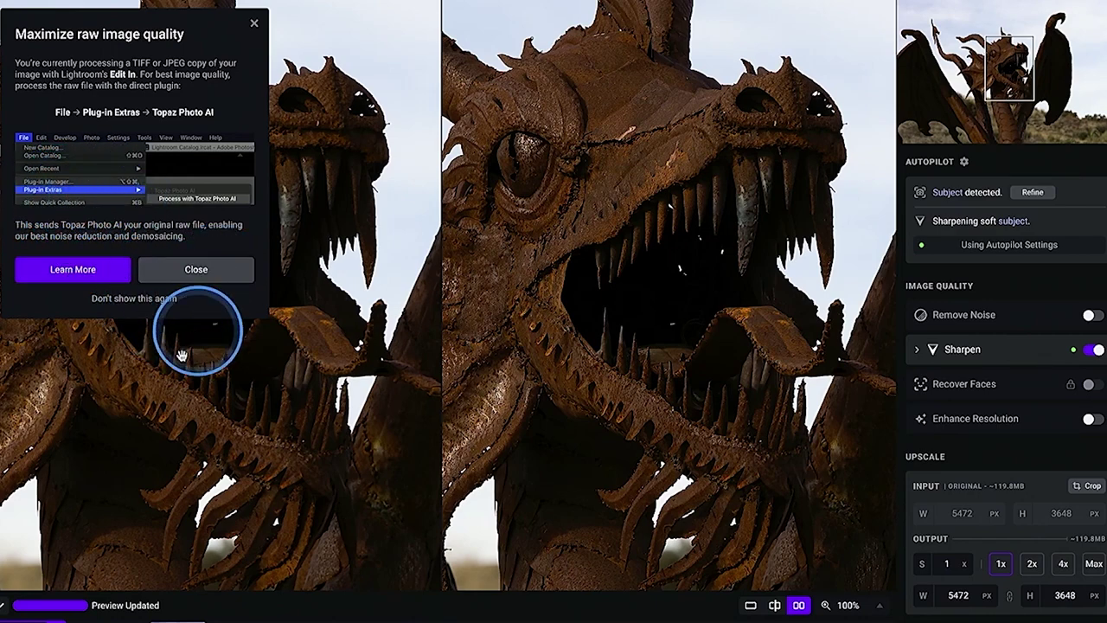
Quit Topaz Photo AI without saving the dragon photo enhancements and return to Lightroom Classic.
{"action": "mouse_move", "coordinate": [53, 612]}
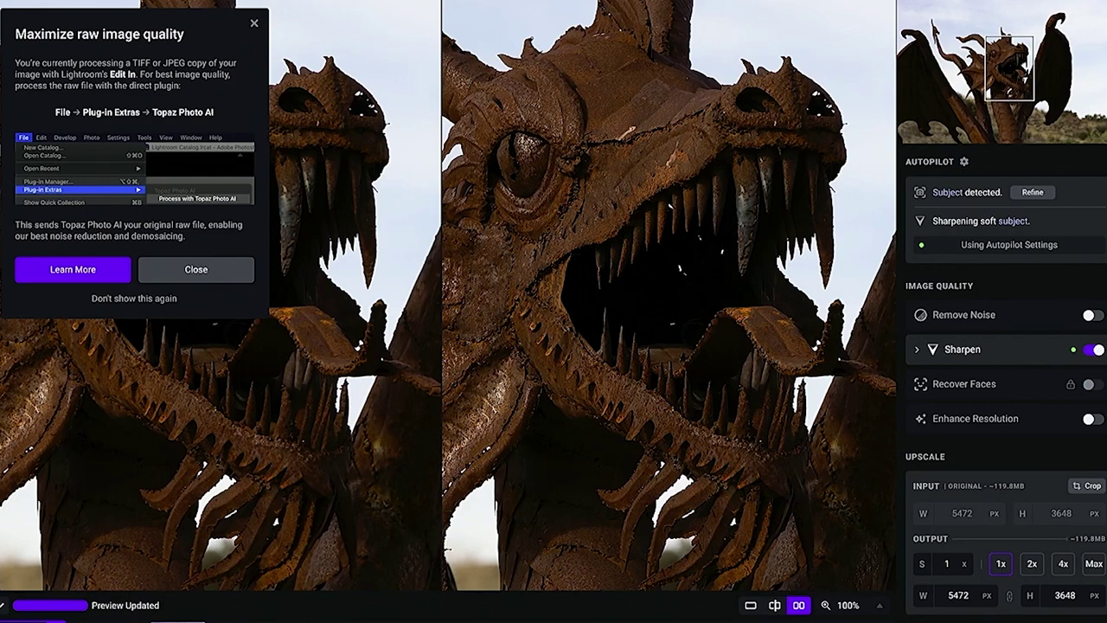
{"action": "left_click", "coordinate": [884, 461]}
{"action": "key", "text": "super+q"}
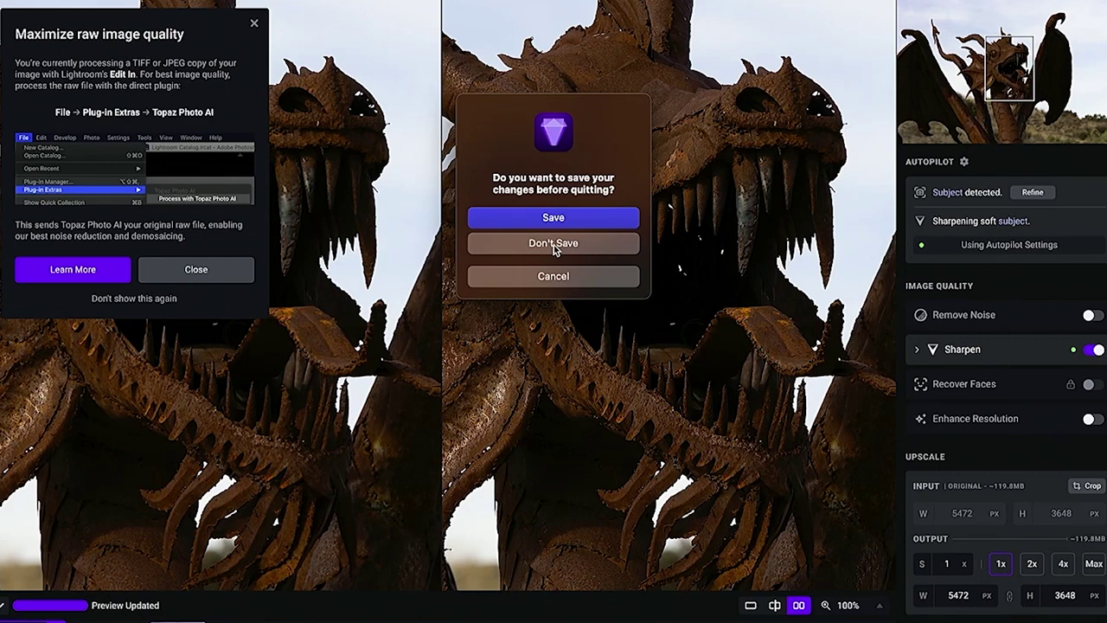
{"action": "left_click", "coordinate": [554, 245]}
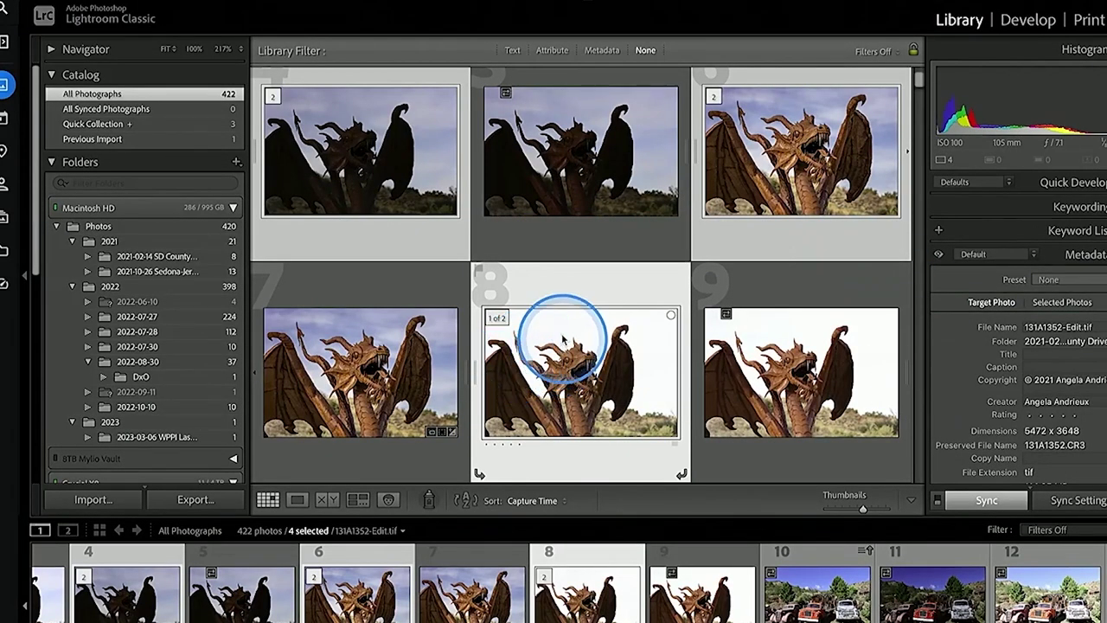
Show the dark dragon photo 131A1351.CR3 in Finder and extend the file selection up to 131A1350-HDR-Edit.tif.
{"action": "left_click", "coordinate": [571, 177]}
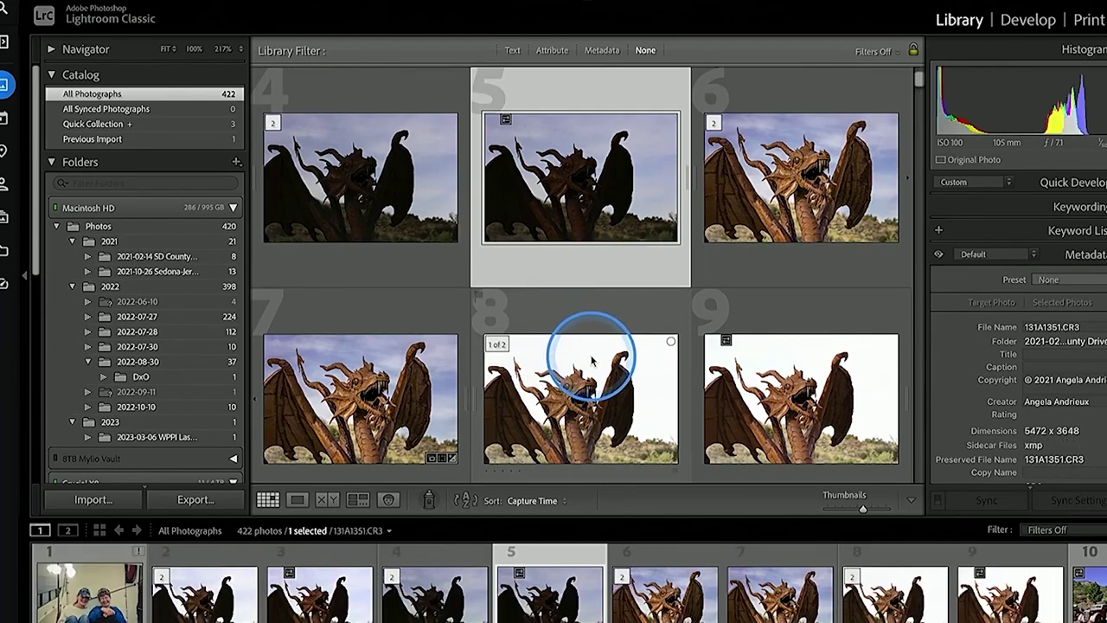
{"action": "right_click", "coordinate": [571, 178]}
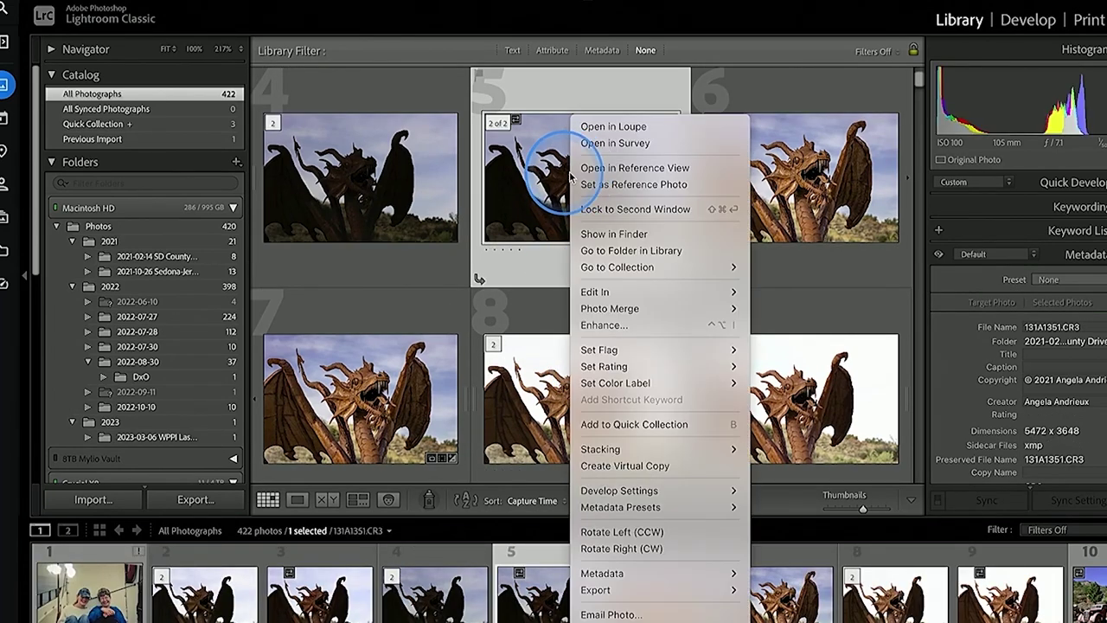
{"action": "left_click", "coordinate": [610, 234]}
{"action": "left_click", "coordinate": [615, 275], "text": "shift"}
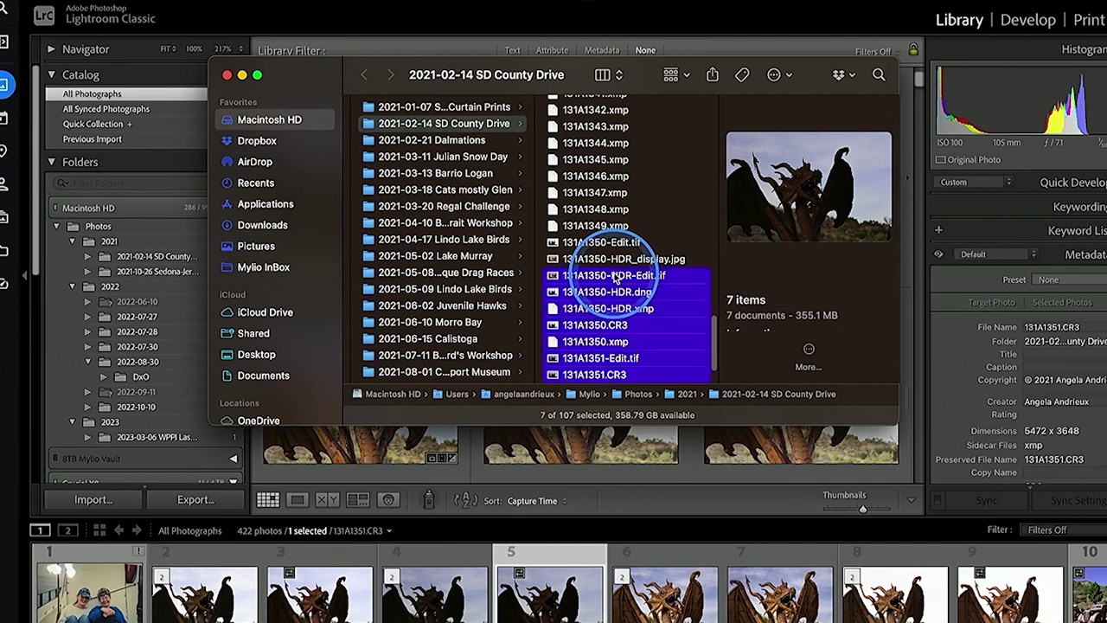
Check which applications can open the seven selected dragon files together, and close the Finder window.
{"action": "right_click", "coordinate": [616, 279]}
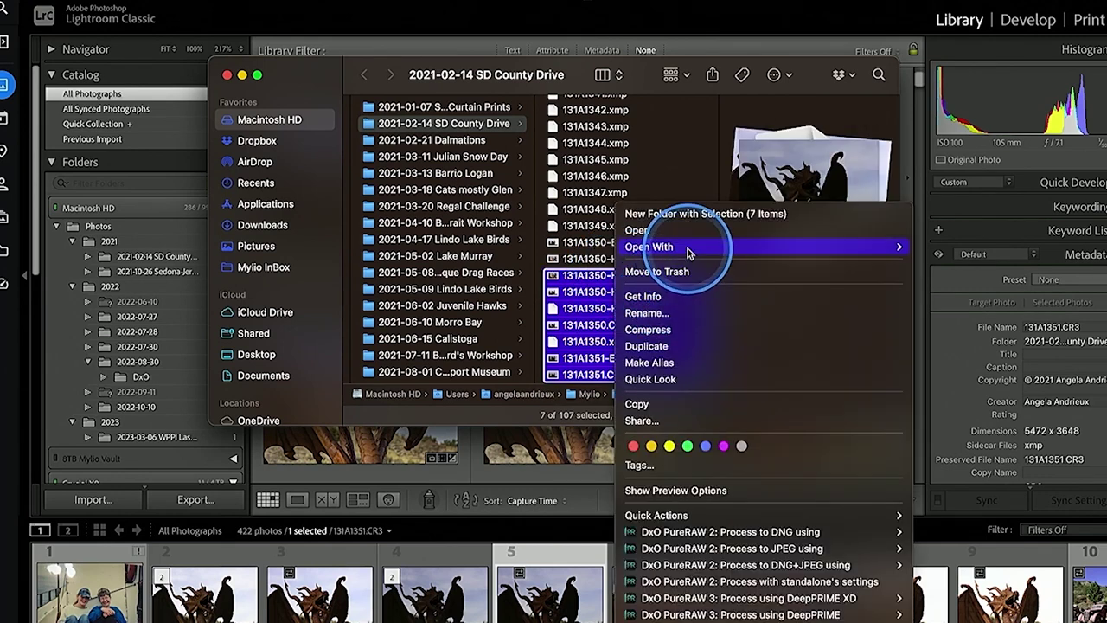
{"action": "mouse_move", "coordinate": [690, 252]}
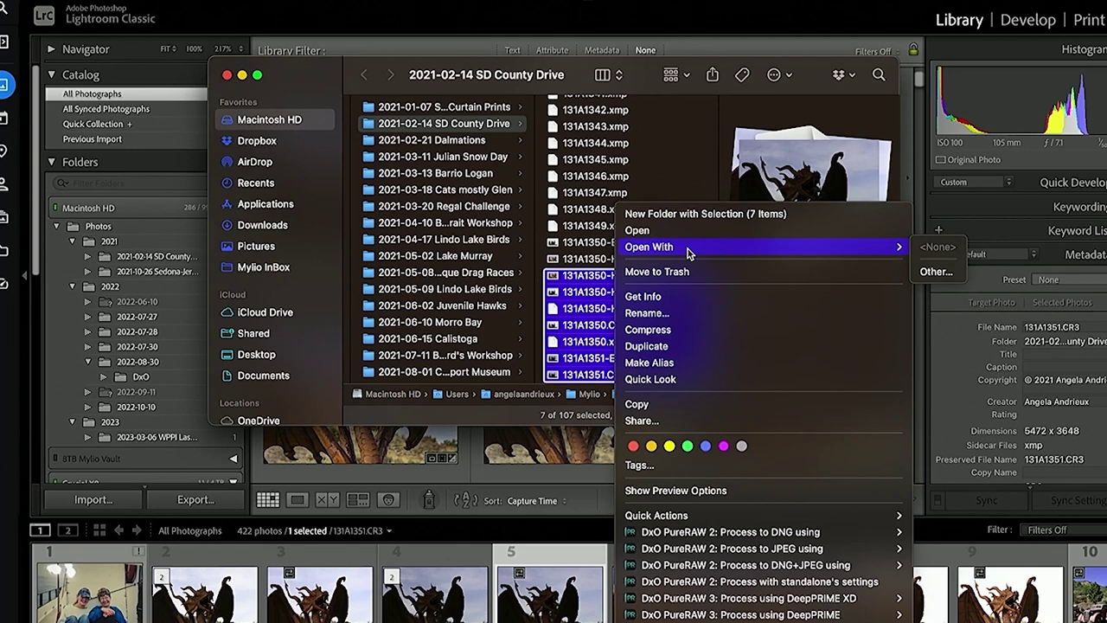
{"action": "left_click", "coordinate": [545, 441]}
{"action": "left_click", "coordinate": [227, 75]}
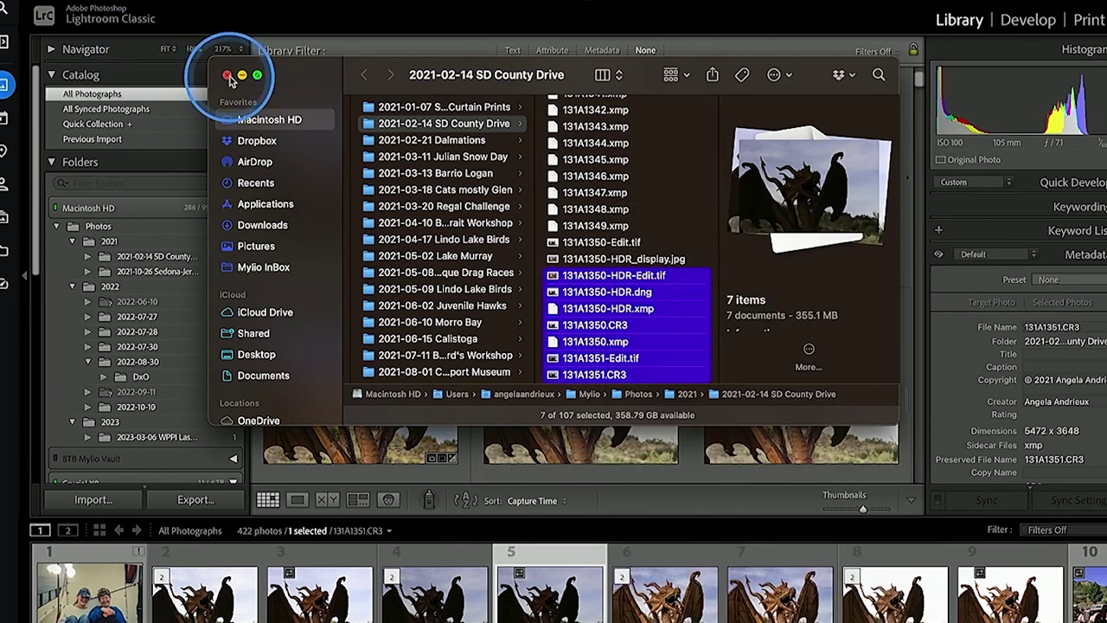
{"action": "left_click", "coordinate": [645, 333]}
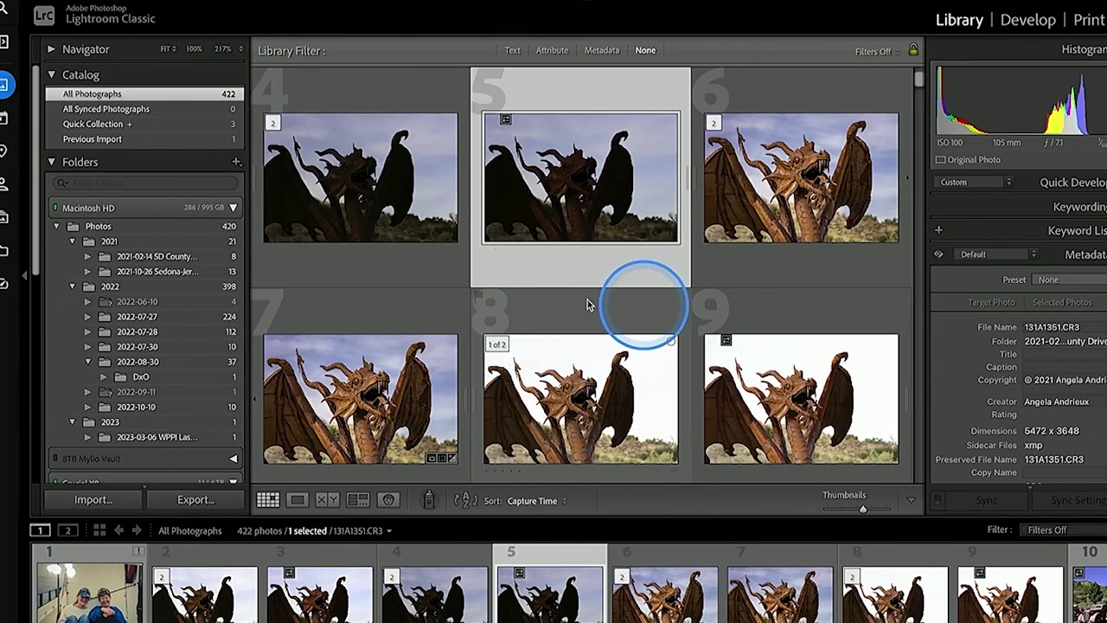
Open dragon photos 6 to 9 in RadiantLR as copies with Lightroom adjustments and compare the first photo before and after.
{"action": "key", "text": "Right"}
{"action": "left_click", "coordinate": [781, 372], "text": "shift"}
{"action": "right_click", "coordinate": [781, 374]}
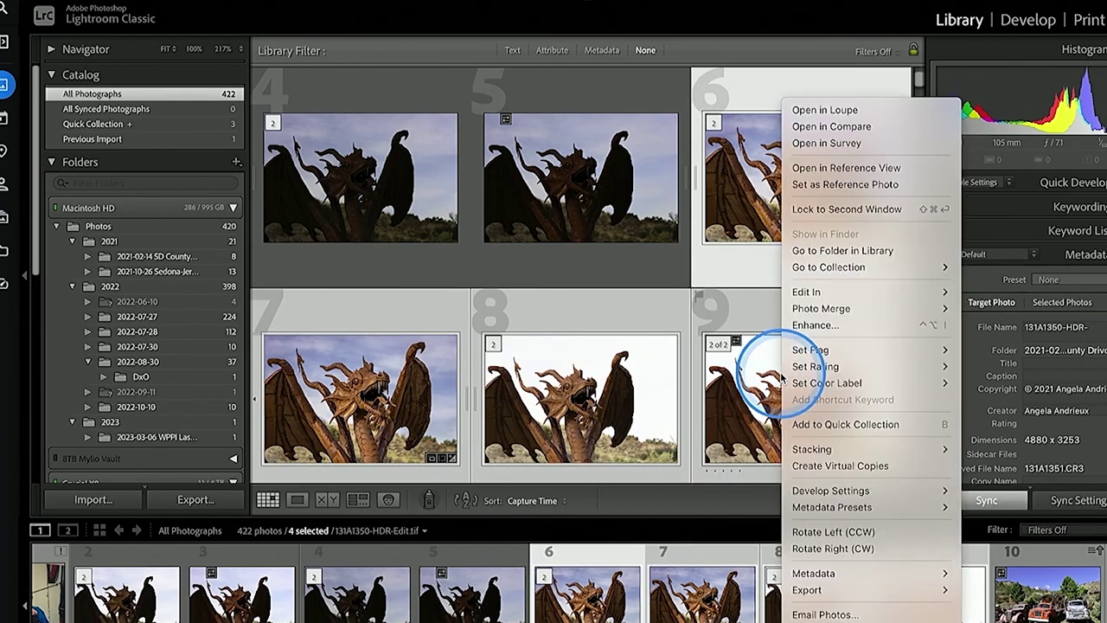
{"action": "mouse_move", "coordinate": [832, 596]}
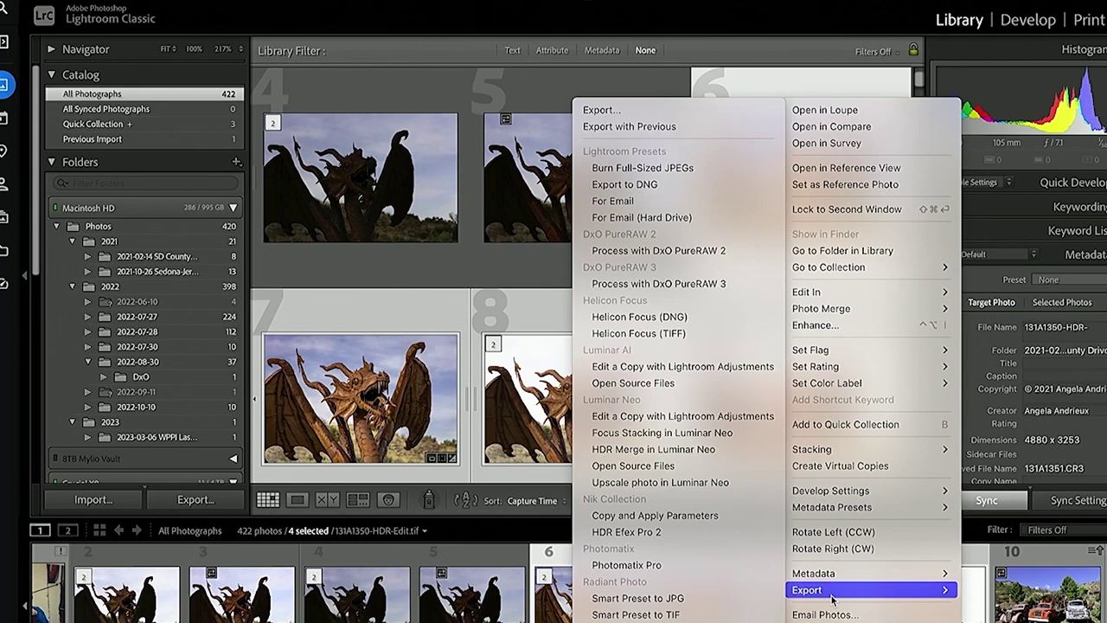
{"action": "left_click", "coordinate": [870, 295]}
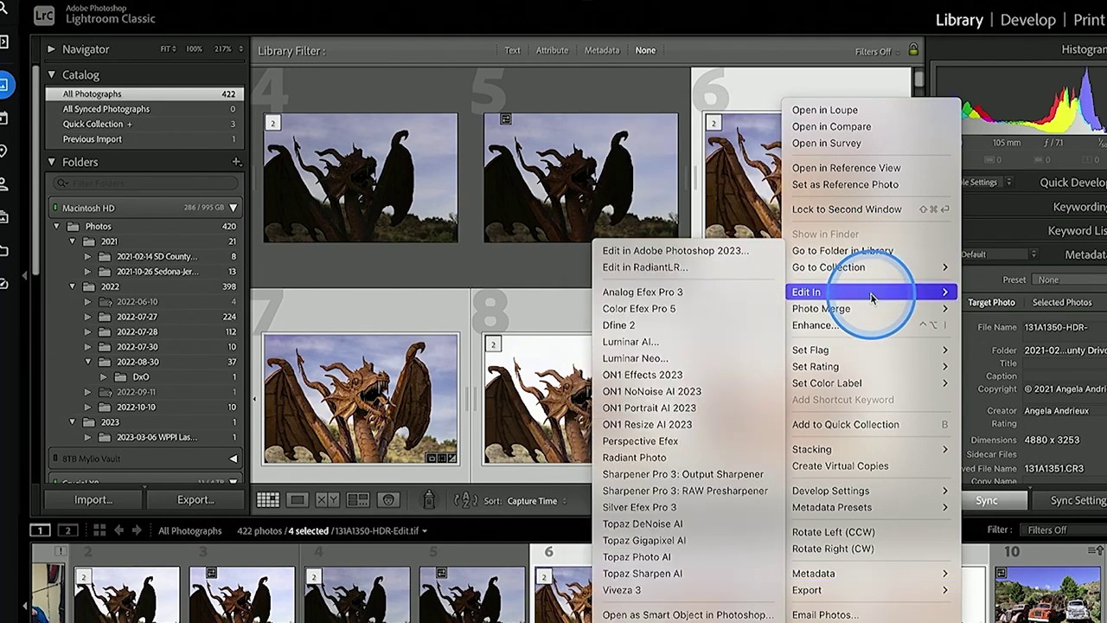
{"action": "left_click", "coordinate": [675, 457]}
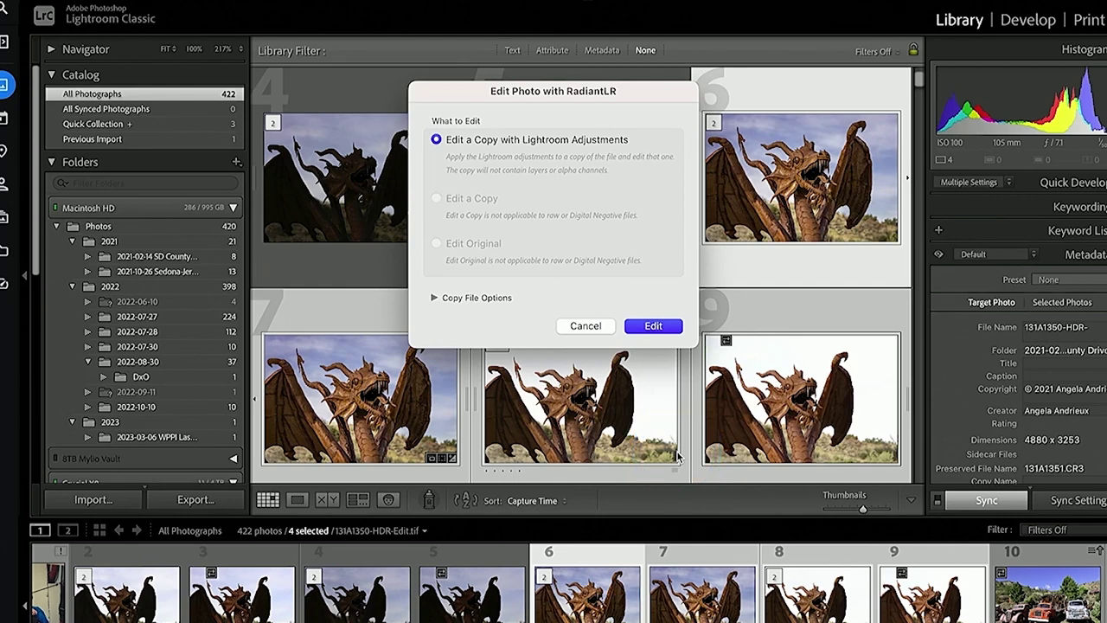
{"action": "left_click", "coordinate": [657, 325]}
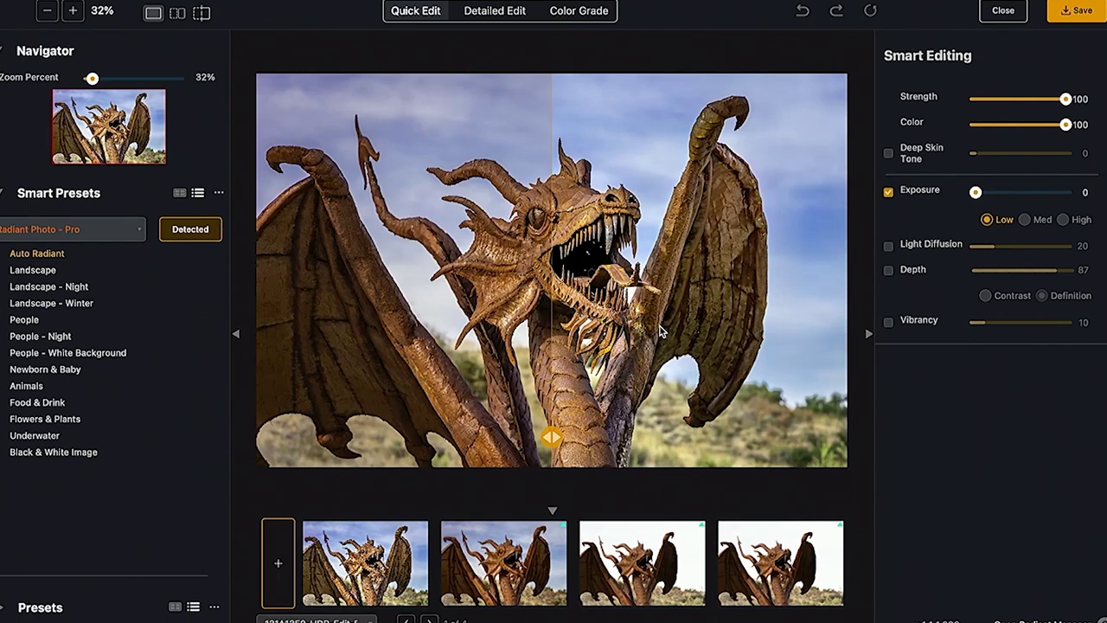
{"action": "left_click_drag", "start_coordinate": [552, 437], "coordinate": [394, 367]}
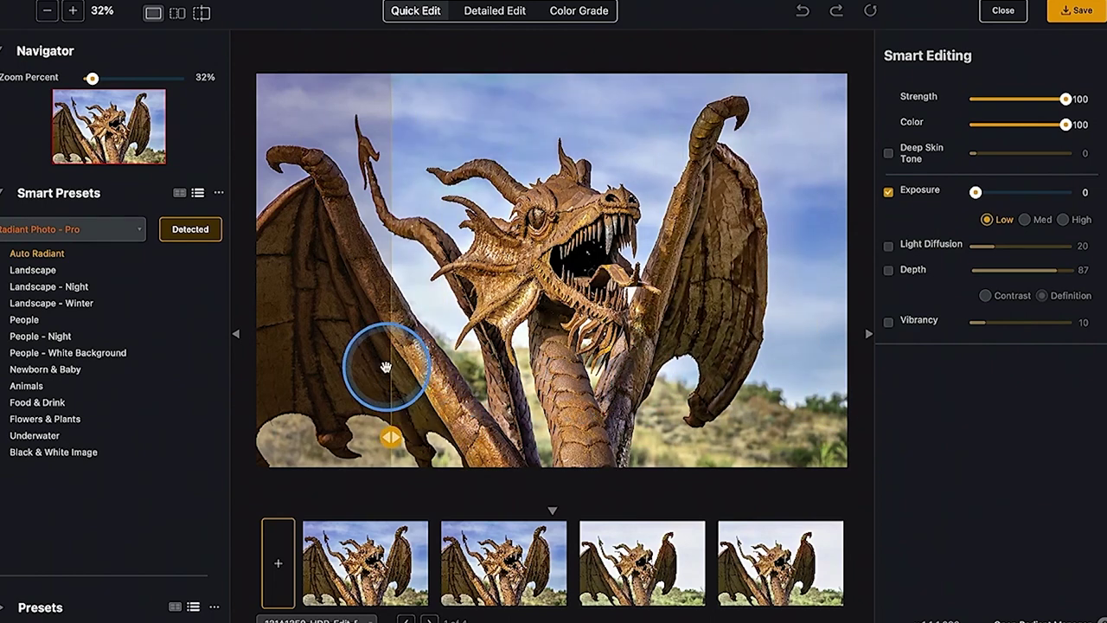
View the second and third dragon photos in before/after comparison and return to the first photo.
{"action": "left_click", "coordinate": [498, 575]}
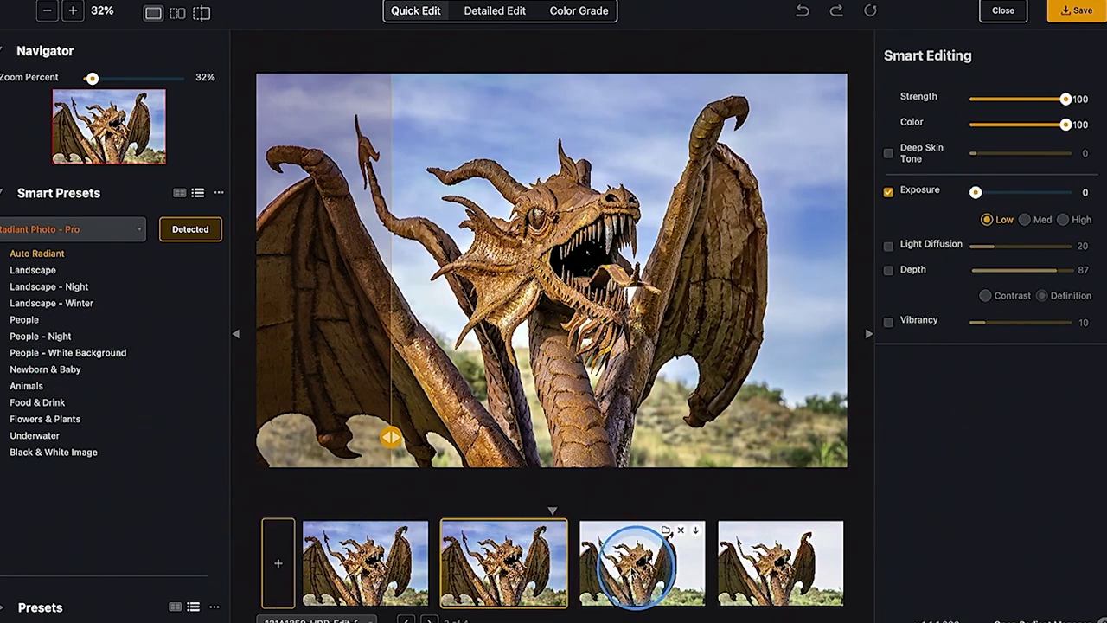
{"action": "left_click", "coordinate": [637, 566]}
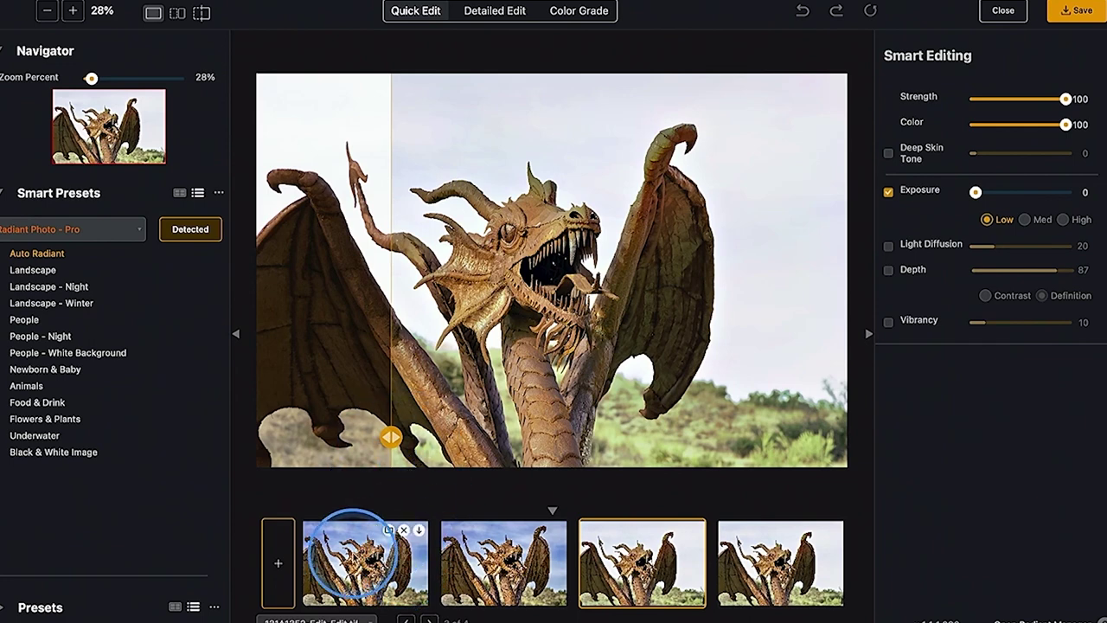
{"action": "left_click", "coordinate": [359, 553]}
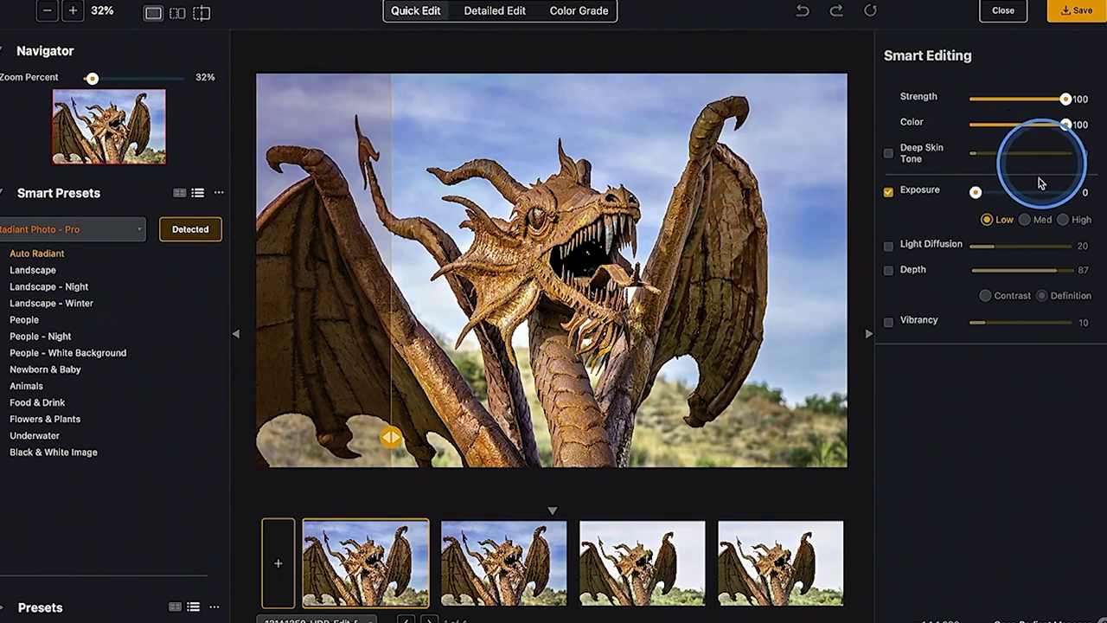
Turn on Depth at 87 with Definition and Vibrancy at 10 on the first dragon photo, and compare it with the fourth photo.
{"action": "left_click", "coordinate": [890, 270]}
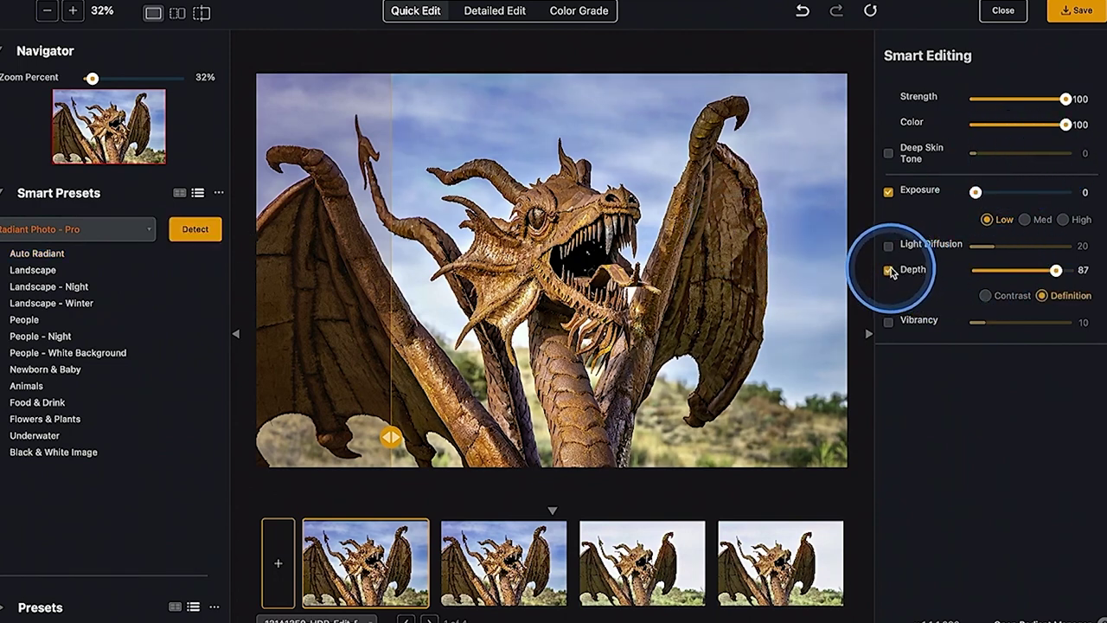
{"action": "left_click", "coordinate": [889, 322]}
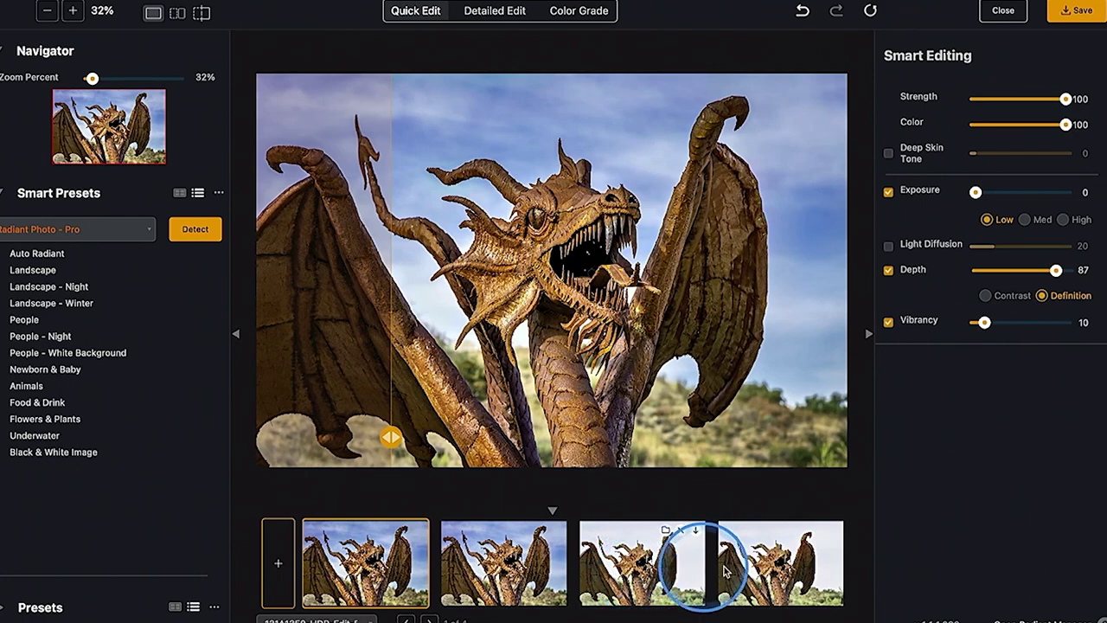
{"action": "left_click", "coordinate": [761, 564]}
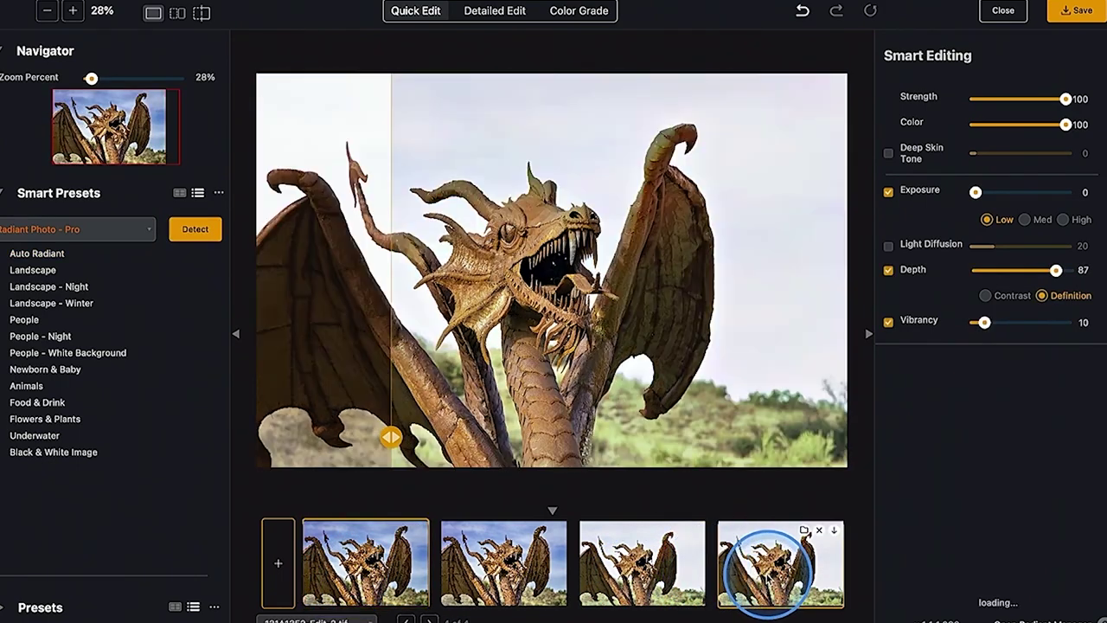
{"action": "left_click", "coordinate": [378, 586]}
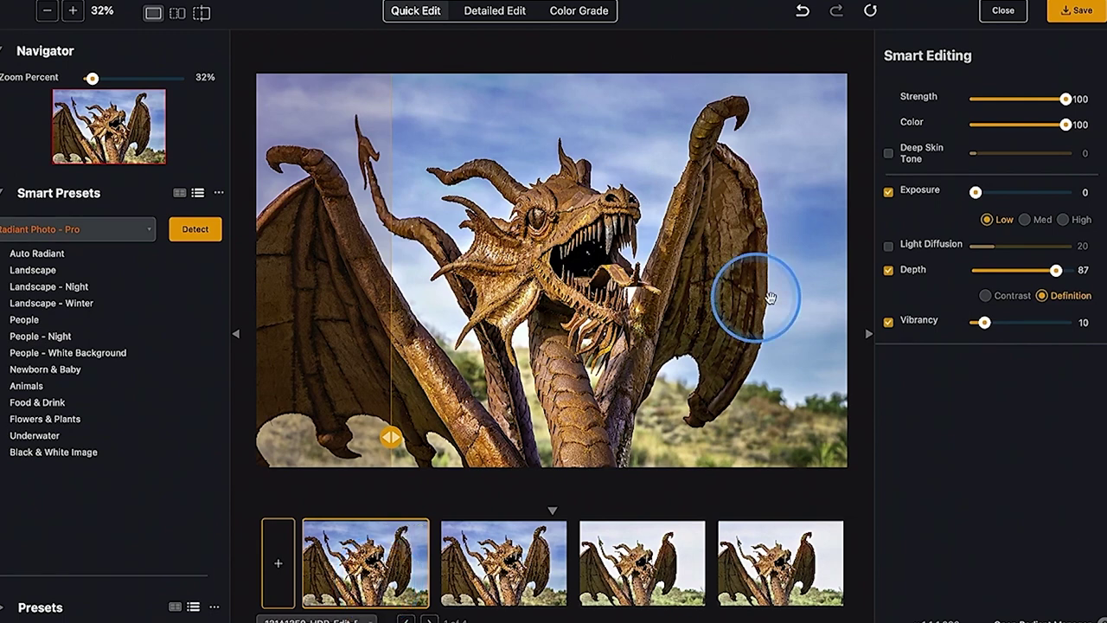
Close the RadiantLR session without saving the dragon edits and switch to Mylio Photos.
{"action": "left_click", "coordinate": [1004, 11]}
{"action": "key", "text": "super+Tab"}
{"action": "key", "text": "Tab"}
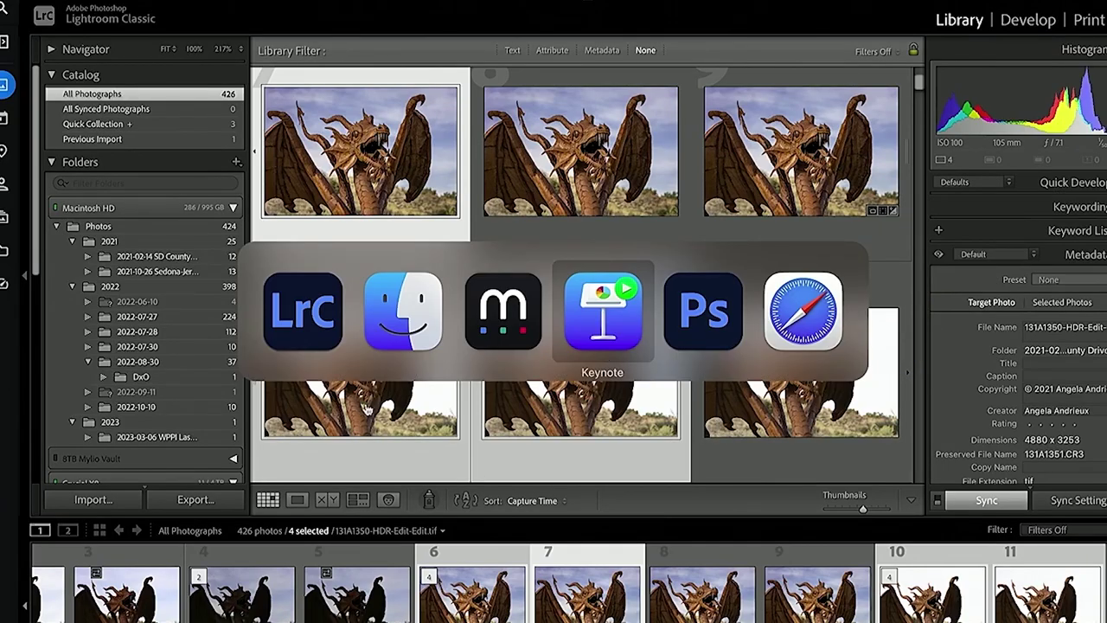
{"action": "left_click", "coordinate": [475, 335]}
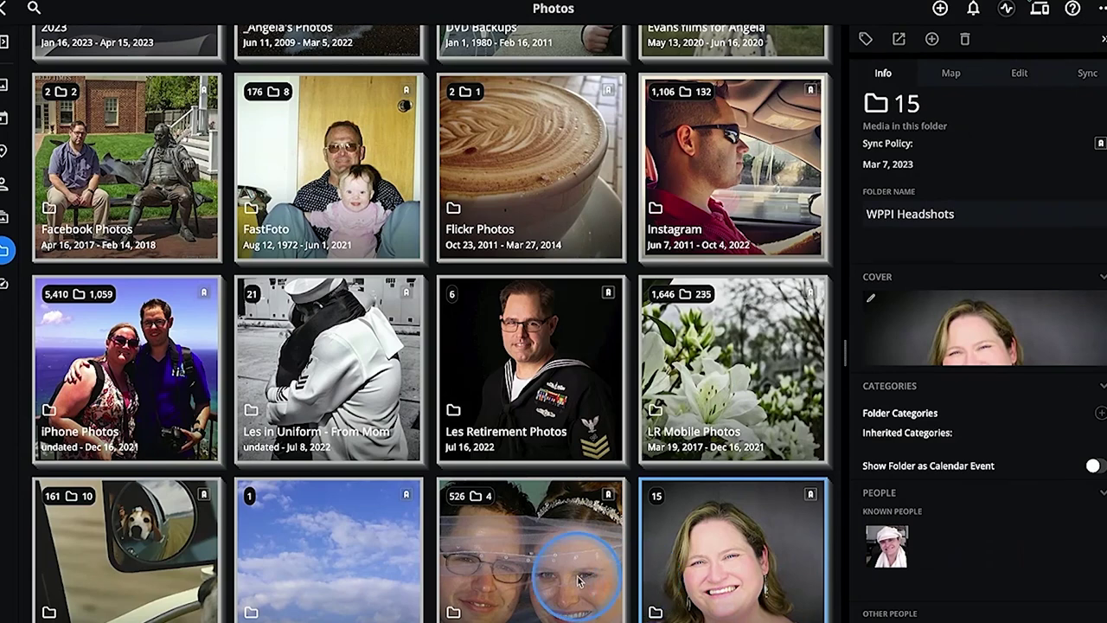
Browse the wedding folders and open the bride portrait 010.jpg dated Nov 16, 2003.
{"action": "left_click", "coordinate": [571, 573]}
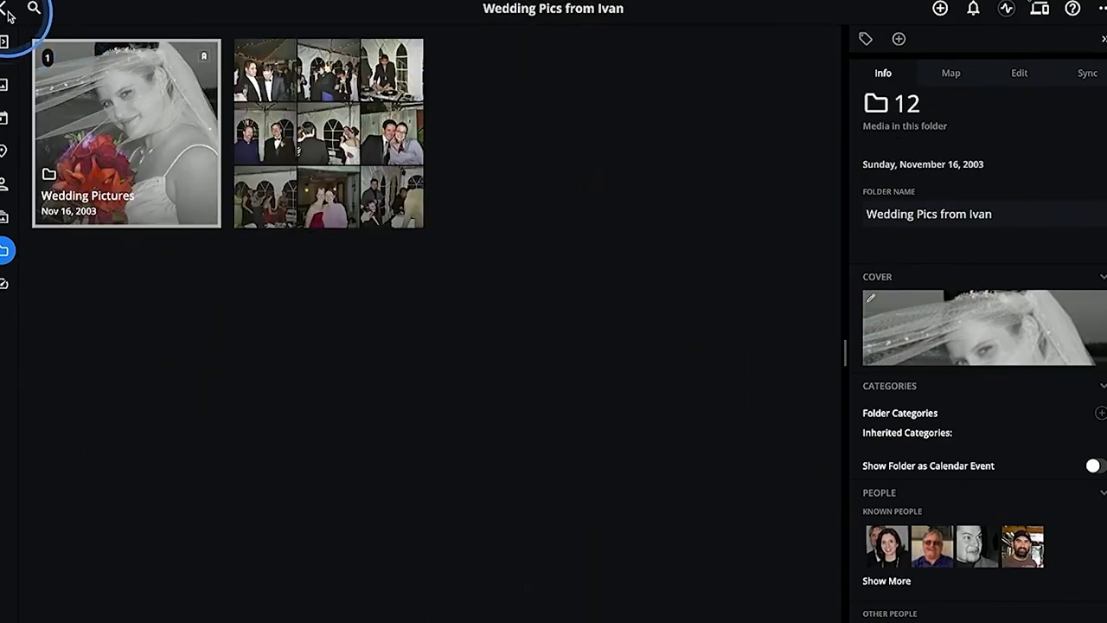
{"action": "left_click", "coordinate": [4, 8]}
{"action": "left_click", "coordinate": [366, 141]}
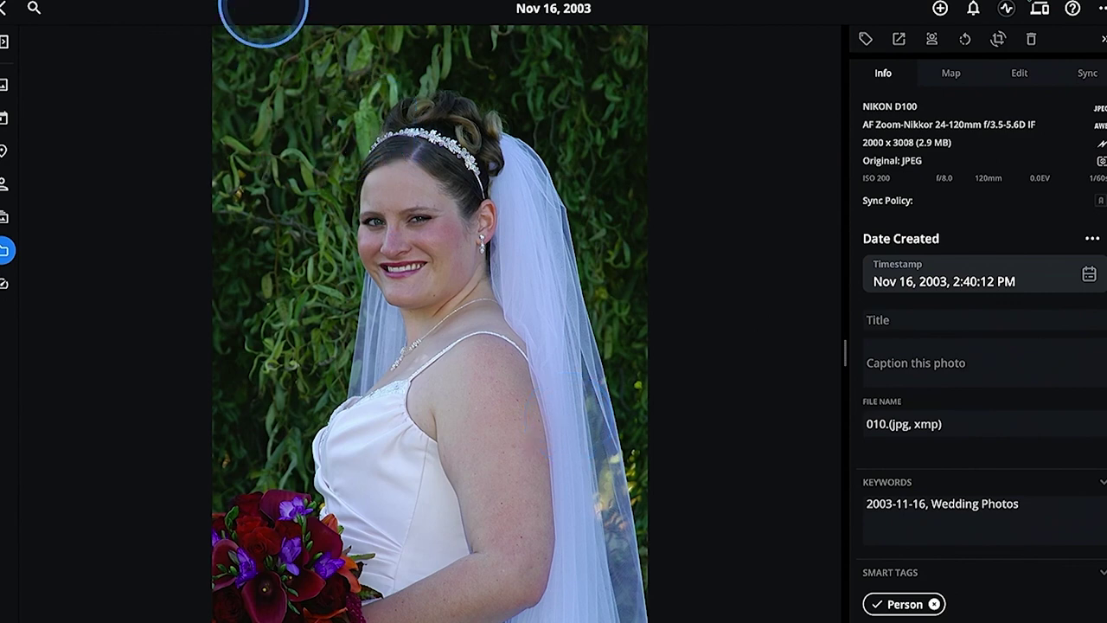
Open the bride portrait in Radiant Photo and compare its edge before and after the People smart preset.
{"action": "right_click", "coordinate": [264, 35]}
{"action": "mouse_move", "coordinate": [251, 22]}
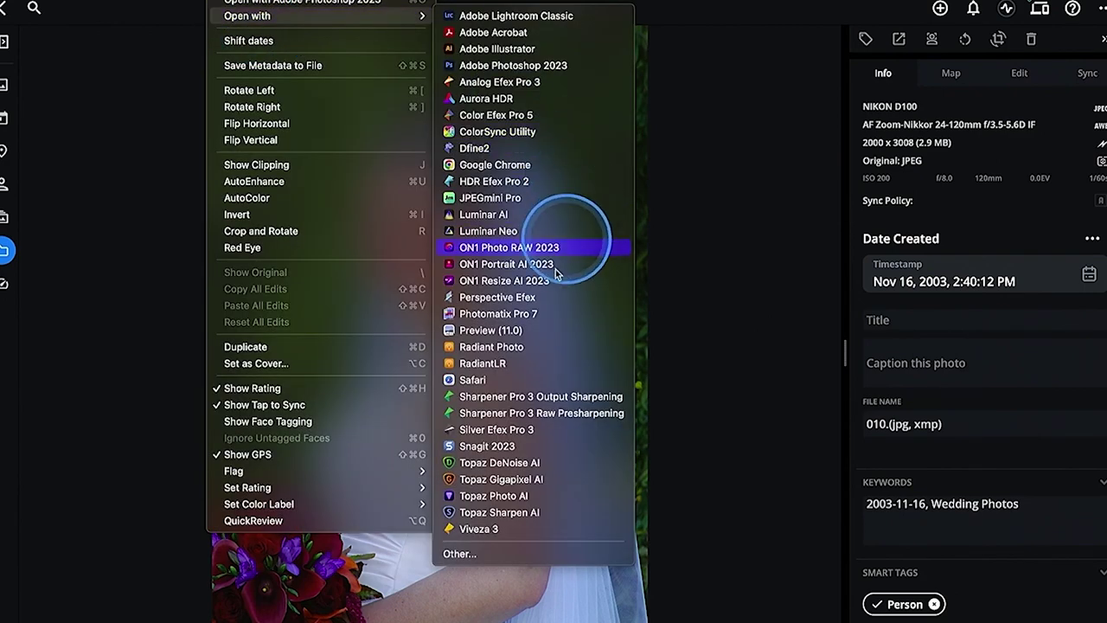
{"action": "left_click", "coordinate": [532, 344]}
{"action": "left_click", "coordinate": [689, 507]}
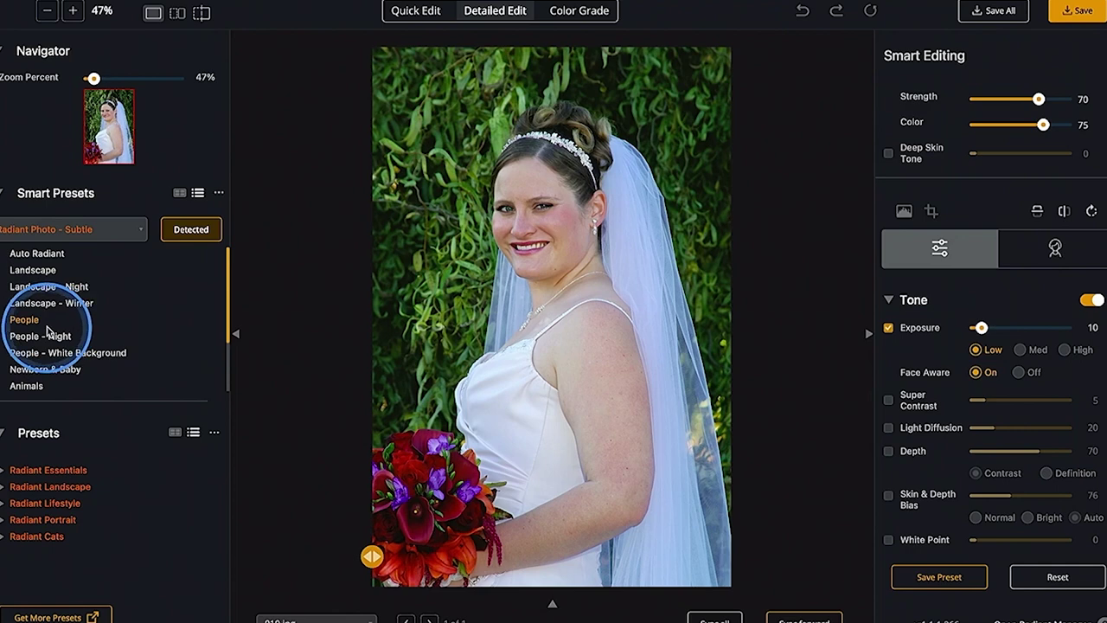
{"action": "mouse_move", "coordinate": [372, 556]}
{"action": "left_mouse_down"}
{"action": "mouse_move", "coordinate": [742, 551]}
{"action": "mouse_move", "coordinate": [390, 556]}
{"action": "left_mouse_up"}
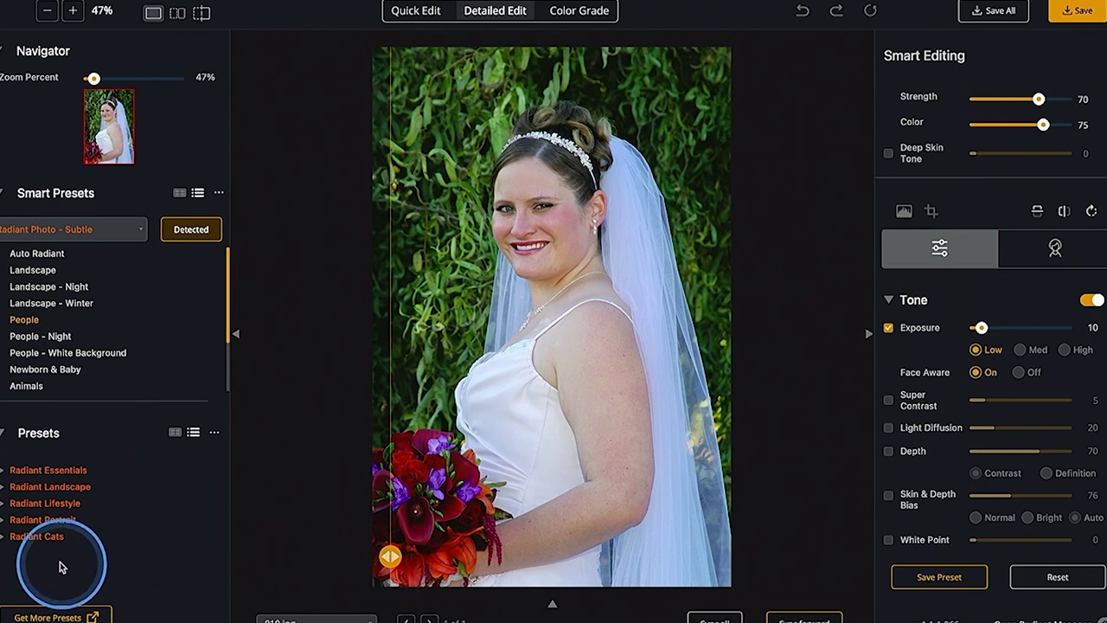
Try the Balanced Portrait preset from Radiant Portrait on the bride and go back to the People smart preset.
{"action": "left_click", "coordinate": [4, 521]}
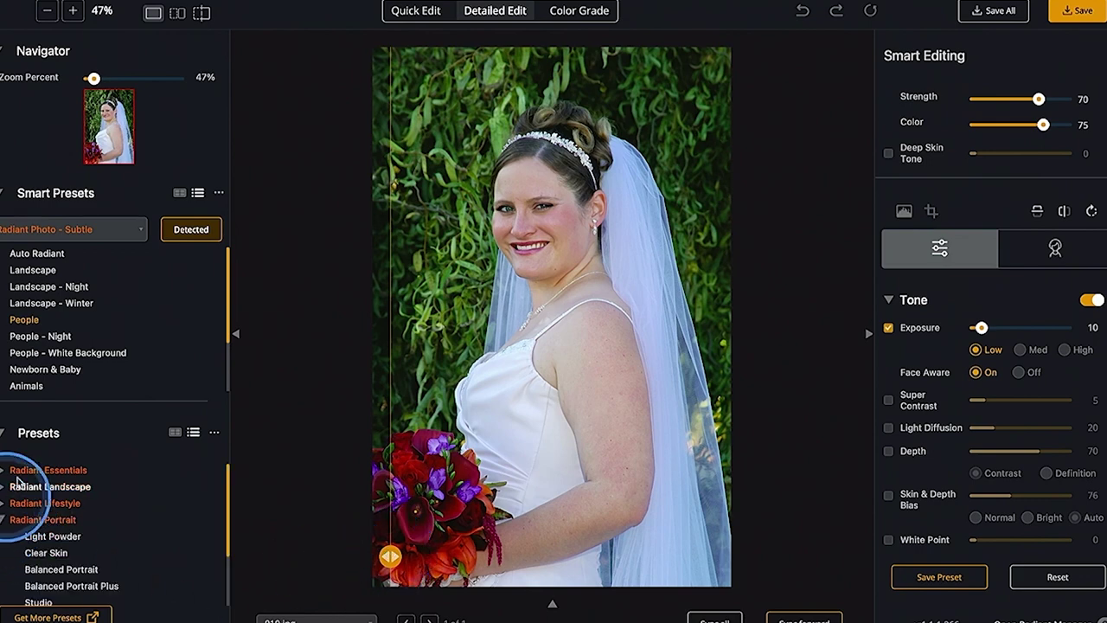
{"action": "left_click", "coordinate": [74, 572]}
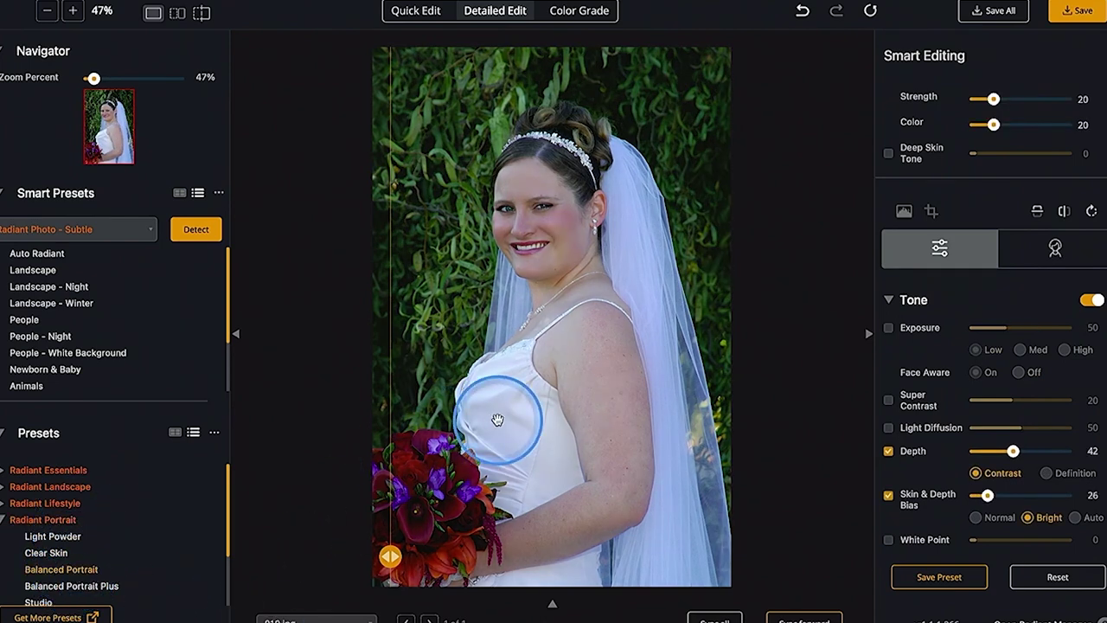
{"action": "left_click", "coordinate": [55, 318]}
Turn on Light Diffusion at 20 in the bride portrait's tone settings.
{"action": "scroll", "coordinate": [1038, 395], "scroll_direction": "down", "scroll_amount": 3}
{"action": "scroll", "coordinate": [1043, 410], "scroll_direction": "up", "scroll_amount": 3}
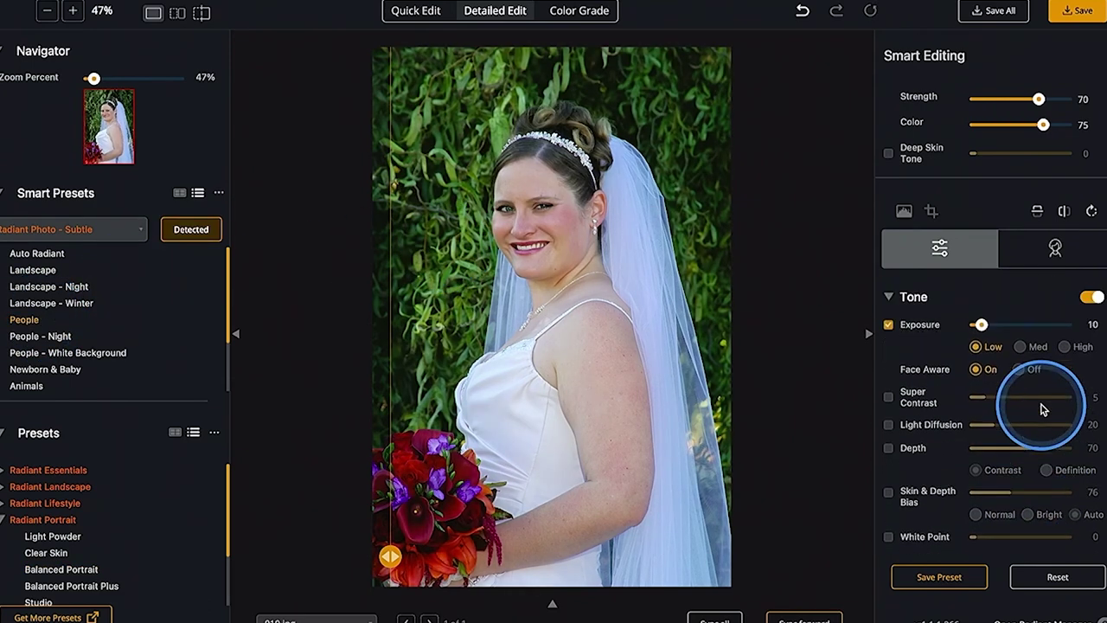
{"action": "left_click", "coordinate": [889, 427]}
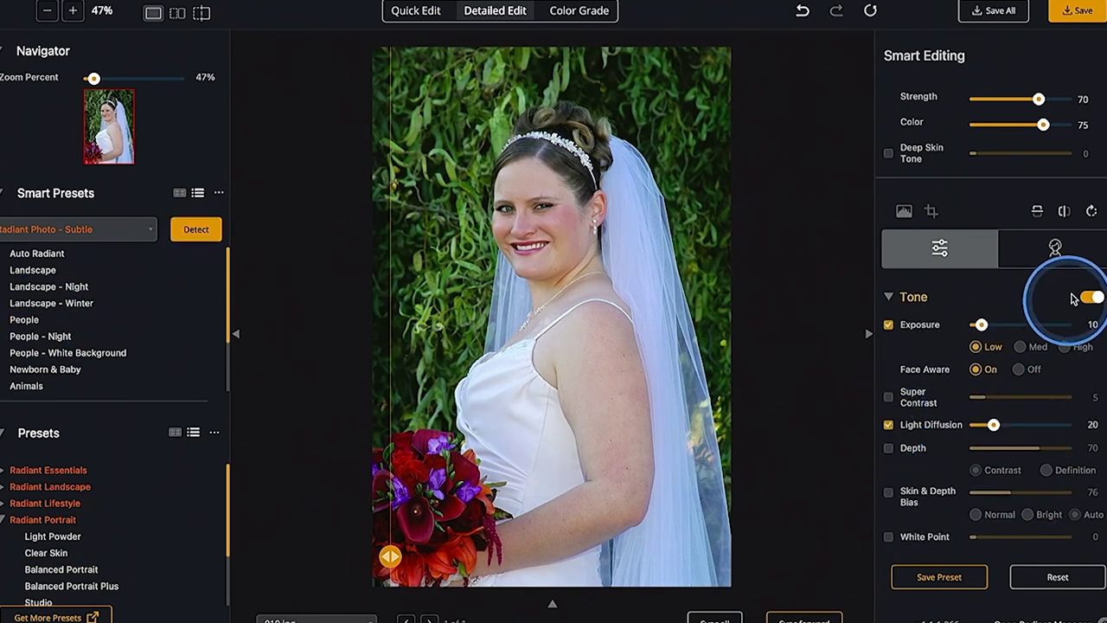
In the portrait retouching tools at 100% zoom, toggle Eye Enhance to compare, set Dark Circles to 41 and turn on Outdoors Catchlights at 50.
{"action": "left_click", "coordinate": [1055, 251]}
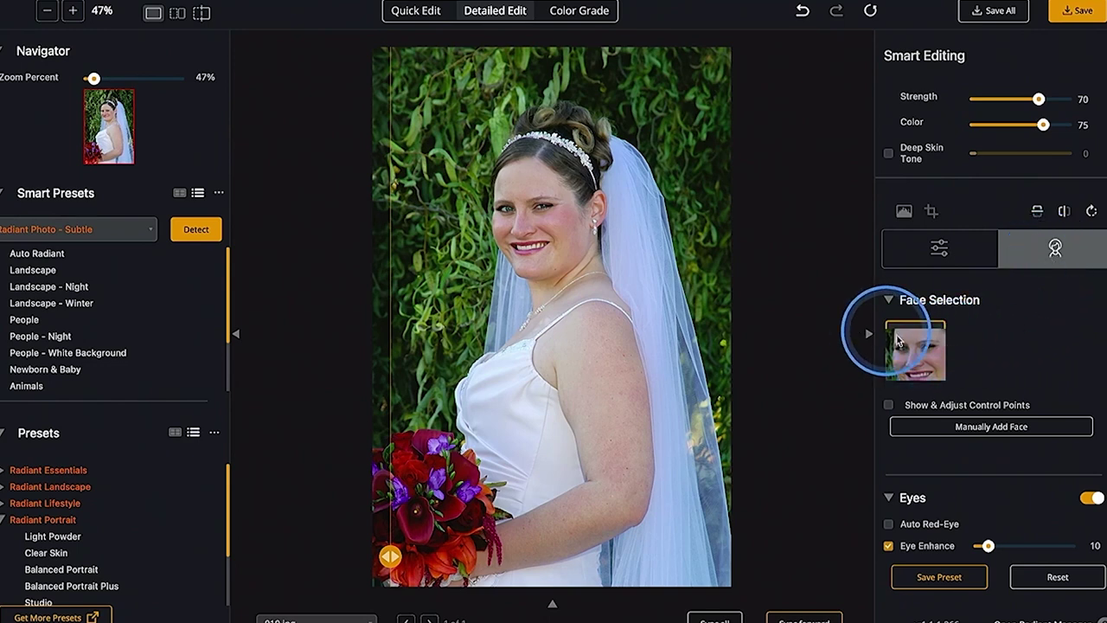
{"action": "scroll", "coordinate": [950, 391], "scroll_direction": "down", "scroll_amount": 3}
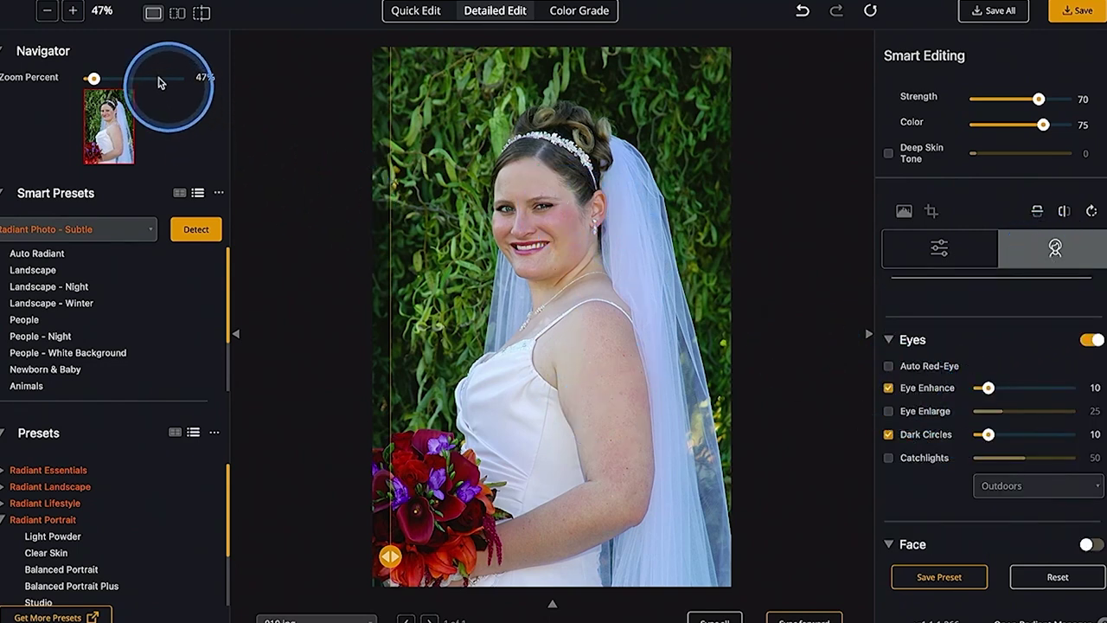
{"action": "left_click", "coordinate": [74, 12]}
{"action": "left_click", "coordinate": [74, 12]}
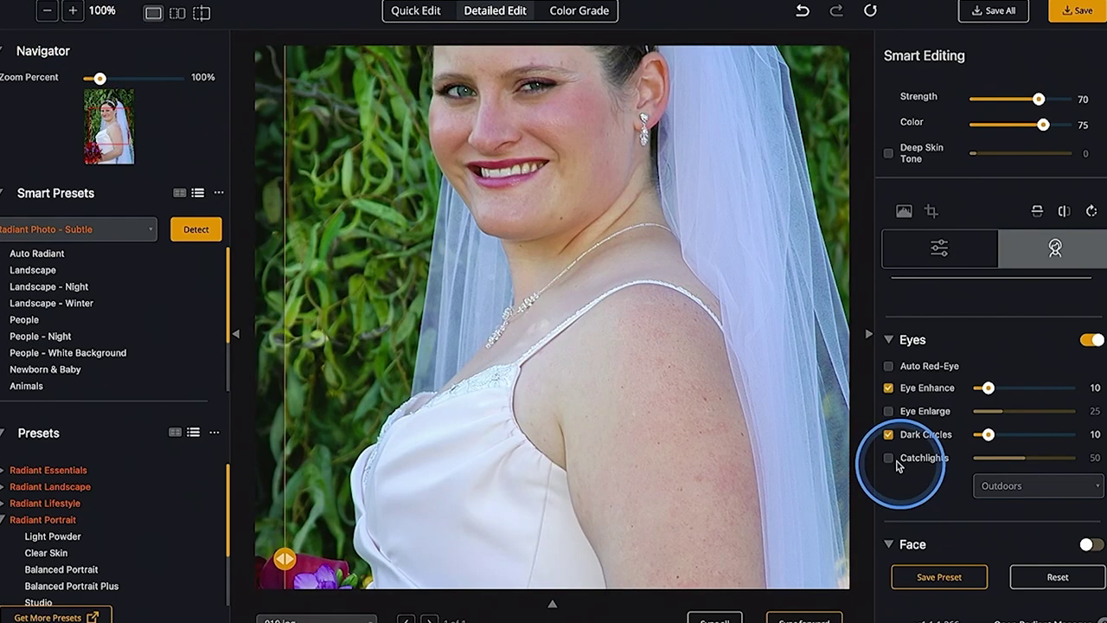
{"action": "left_click", "coordinate": [889, 389]}
{"action": "left_click", "coordinate": [889, 390]}
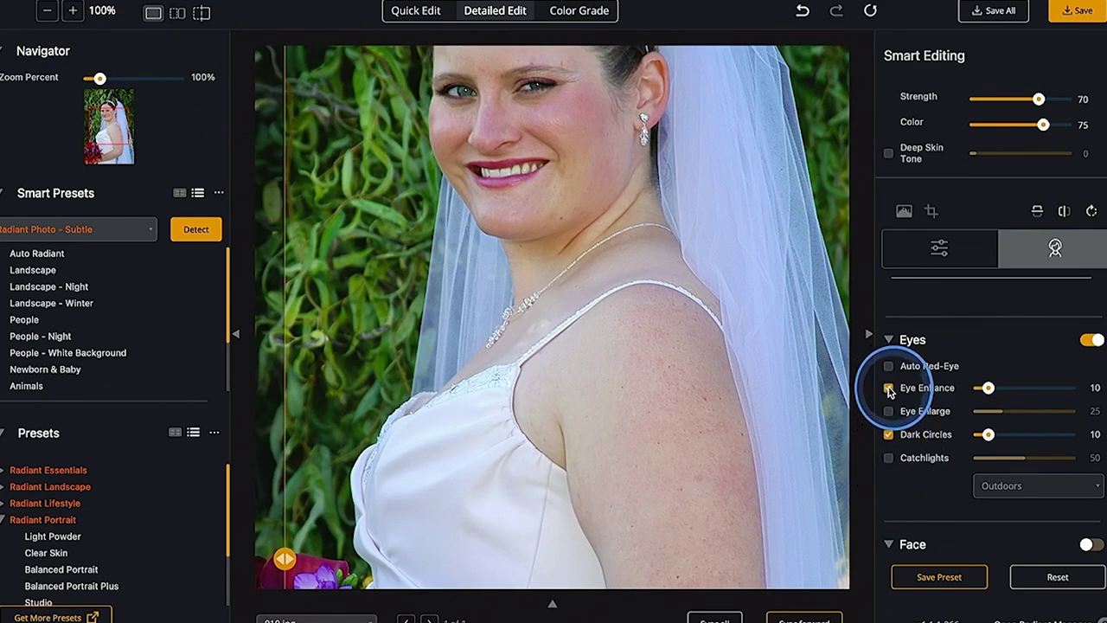
{"action": "left_click_drag", "start_coordinate": [992, 439], "coordinate": [1017, 441]}
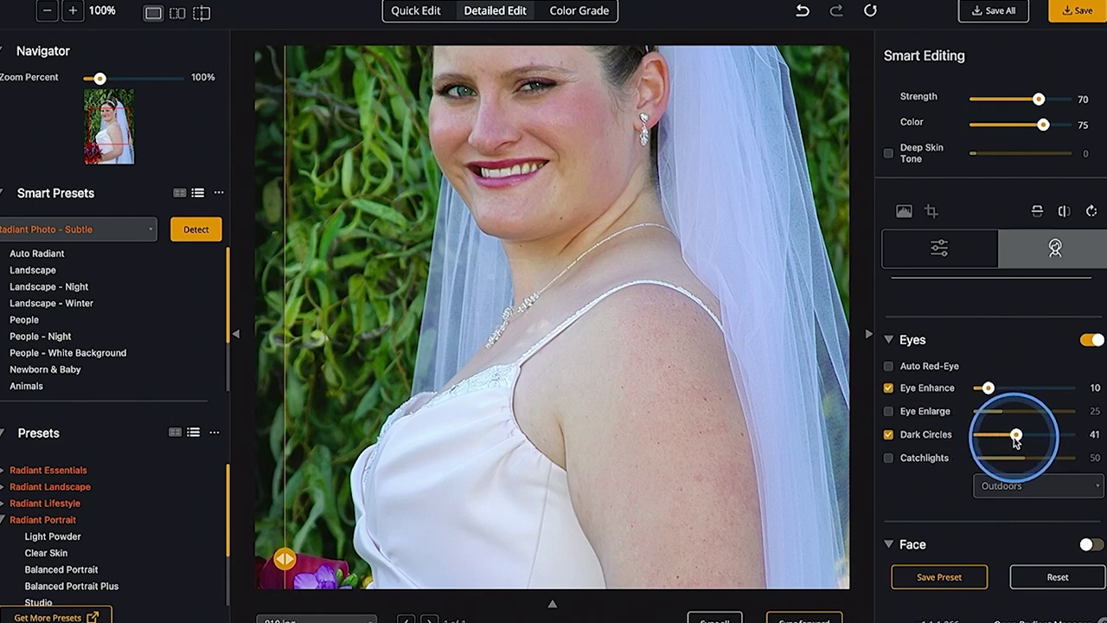
{"action": "left_click", "coordinate": [888, 458]}
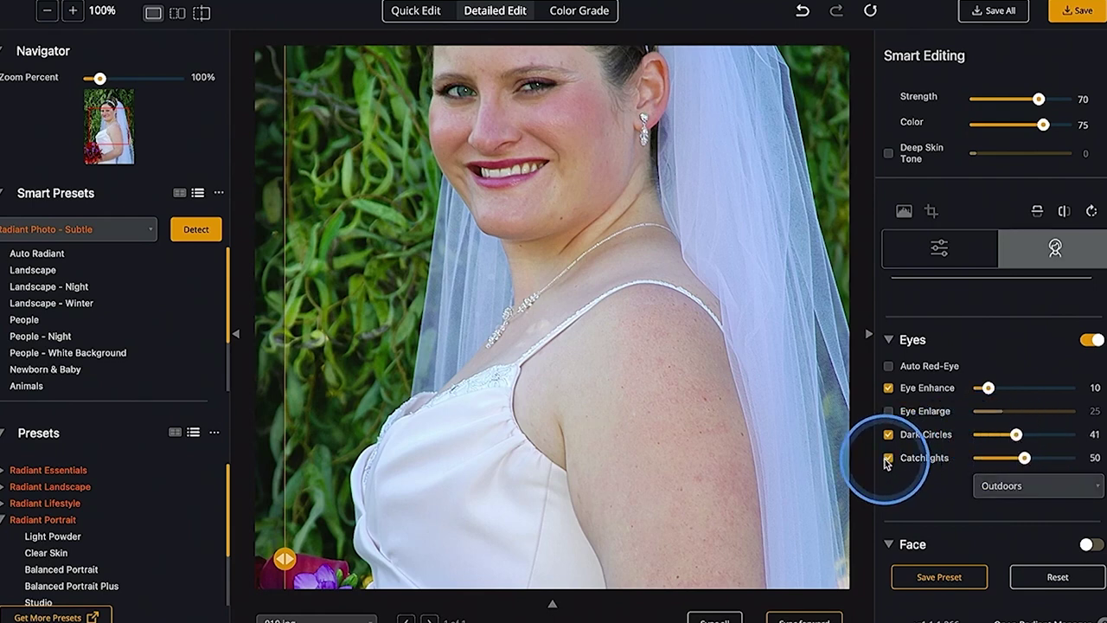
Turn on Subtle skin smoothing at 36 for Face Only and Shine Removal at 40, keeping Infrared Removal on.
{"action": "scroll", "coordinate": [951, 467], "scroll_direction": "down", "scroll_amount": 5}
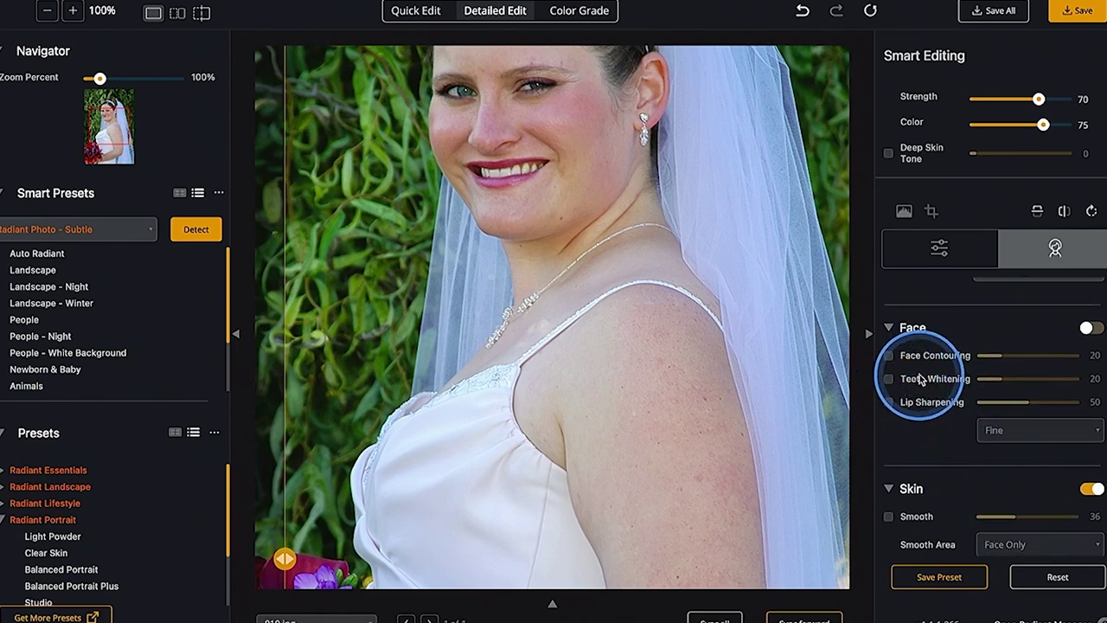
{"action": "scroll", "coordinate": [921, 381], "scroll_direction": "down", "scroll_amount": 3}
{"action": "left_click", "coordinate": [888, 380]}
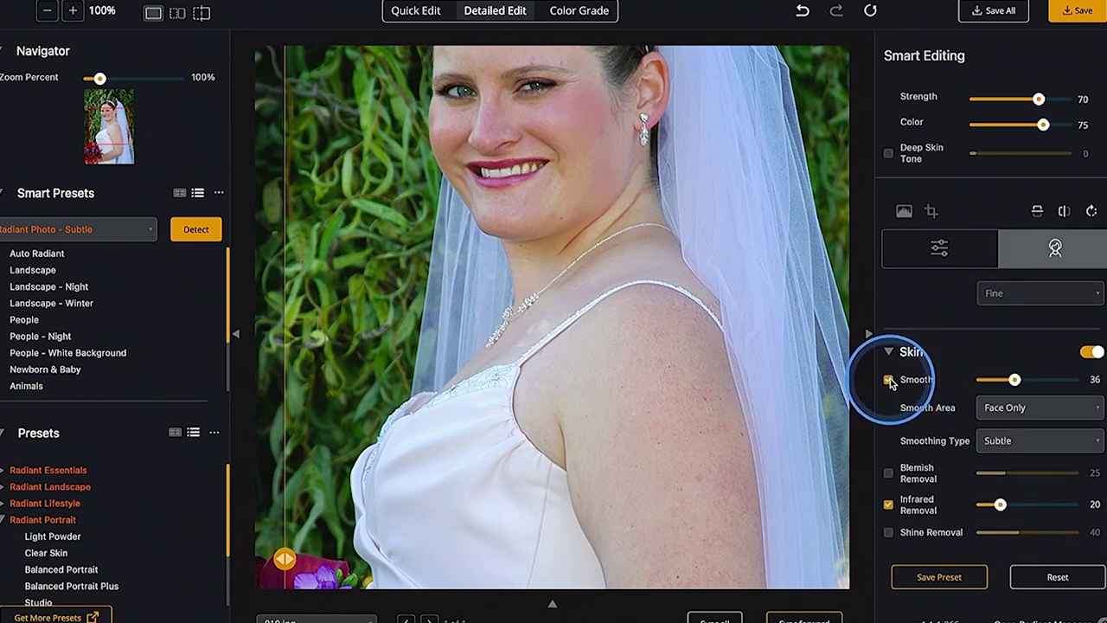
{"action": "scroll", "coordinate": [908, 402], "scroll_direction": "down", "scroll_amount": 2}
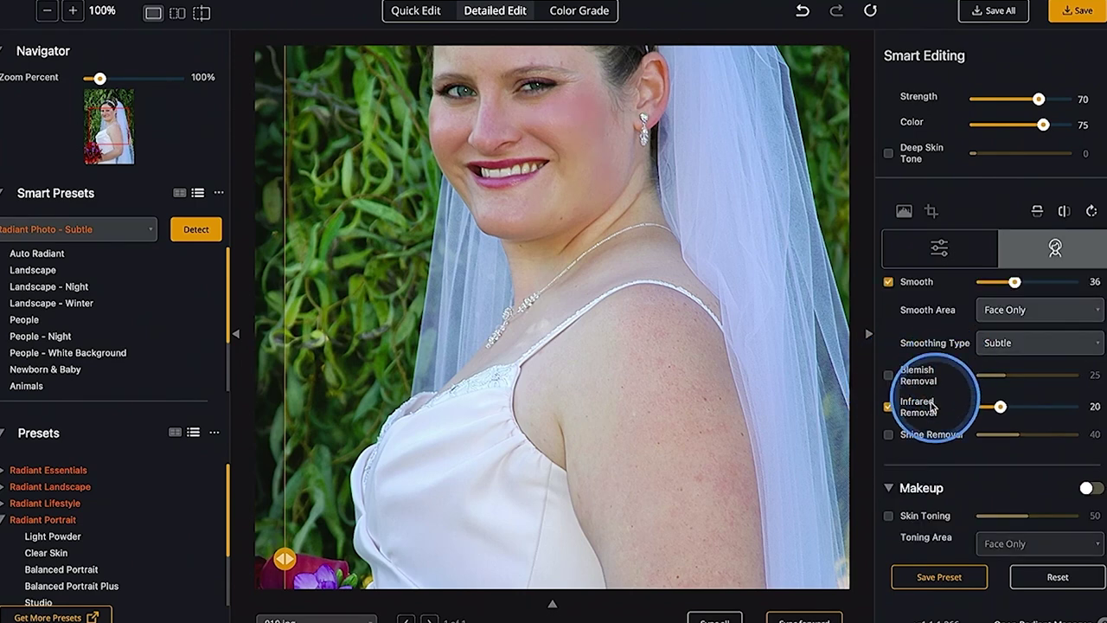
{"action": "left_click", "coordinate": [888, 435]}
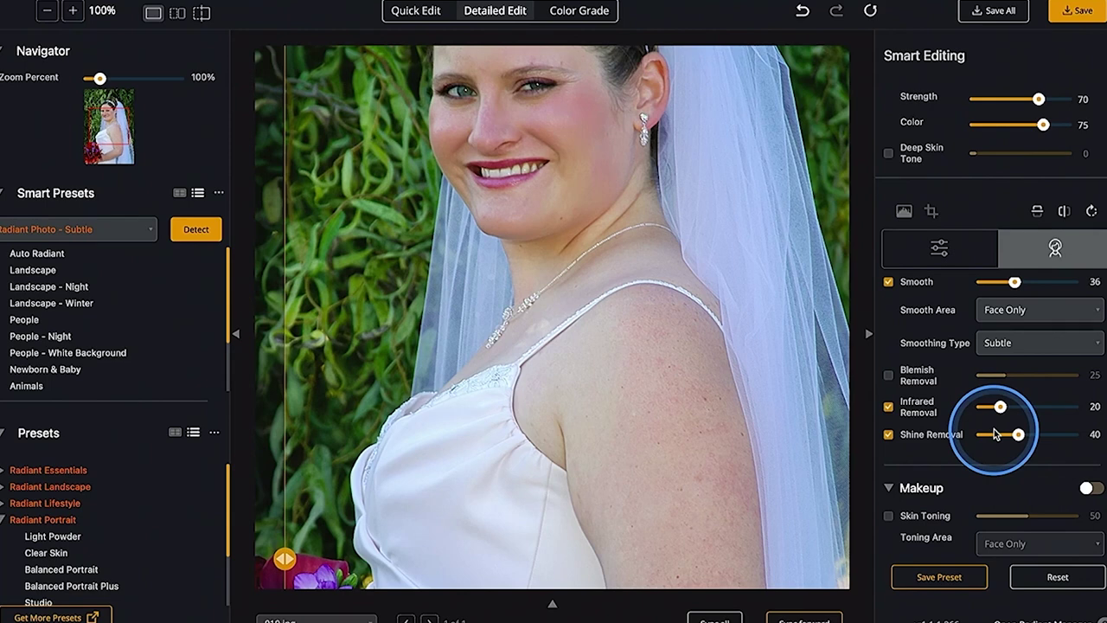
{"action": "left_click_drag", "start_coordinate": [998, 407], "coordinate": [1002, 412]}
Turn on Skin Toning at 50 for Face Only and return to the eye settings to check the catchlight type.
{"action": "scroll", "coordinate": [884, 383], "scroll_direction": "down", "scroll_amount": 3}
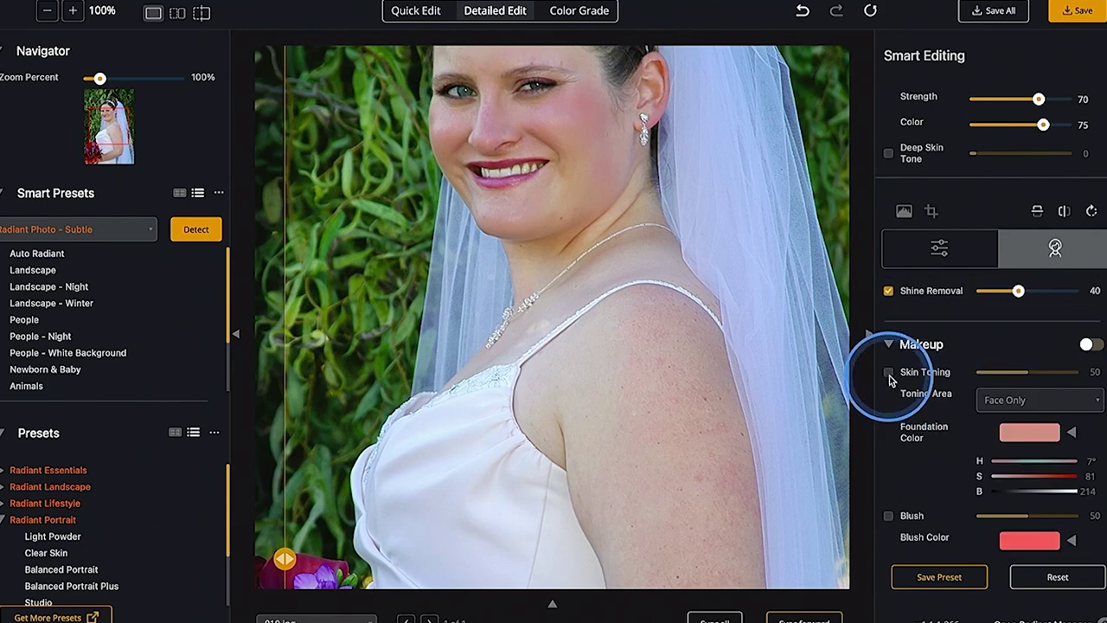
{"action": "left_click", "coordinate": [888, 372]}
{"action": "scroll", "coordinate": [897, 481], "scroll_direction": "down", "scroll_amount": 2}
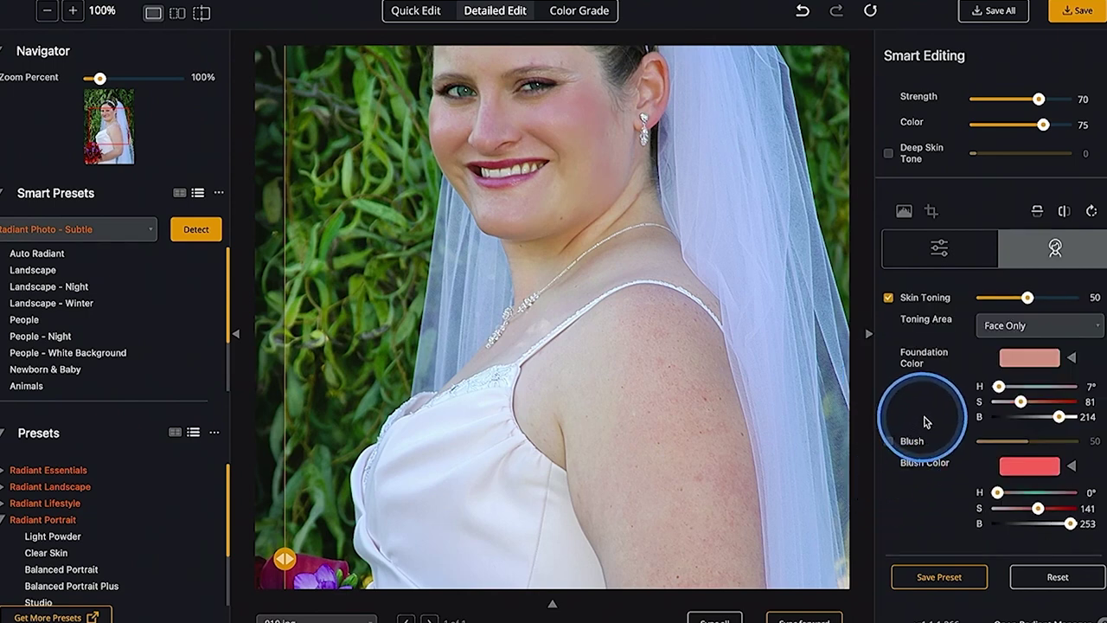
{"action": "scroll", "coordinate": [934, 482], "scroll_direction": "up", "scroll_amount": 10}
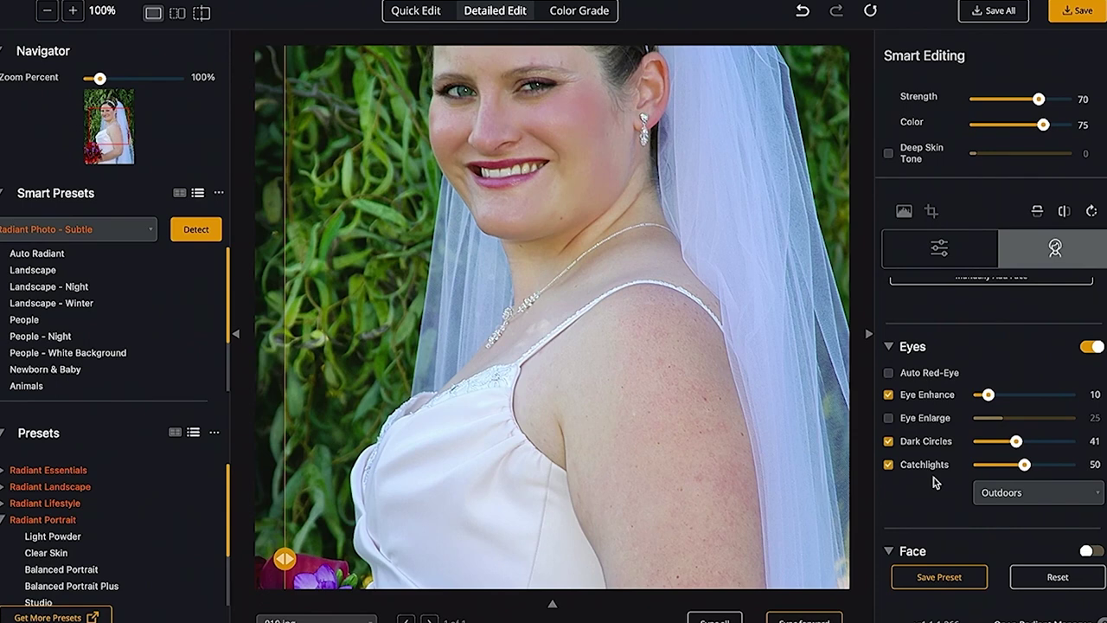
{"action": "left_click", "coordinate": [1041, 478]}
Switch to Mylio Photos and view the green-lit photo 230413_0004-arw_DxO_DeepPRIMEXD.tiff from All Photos at full size.
{"action": "key", "text": "super+Tab"}
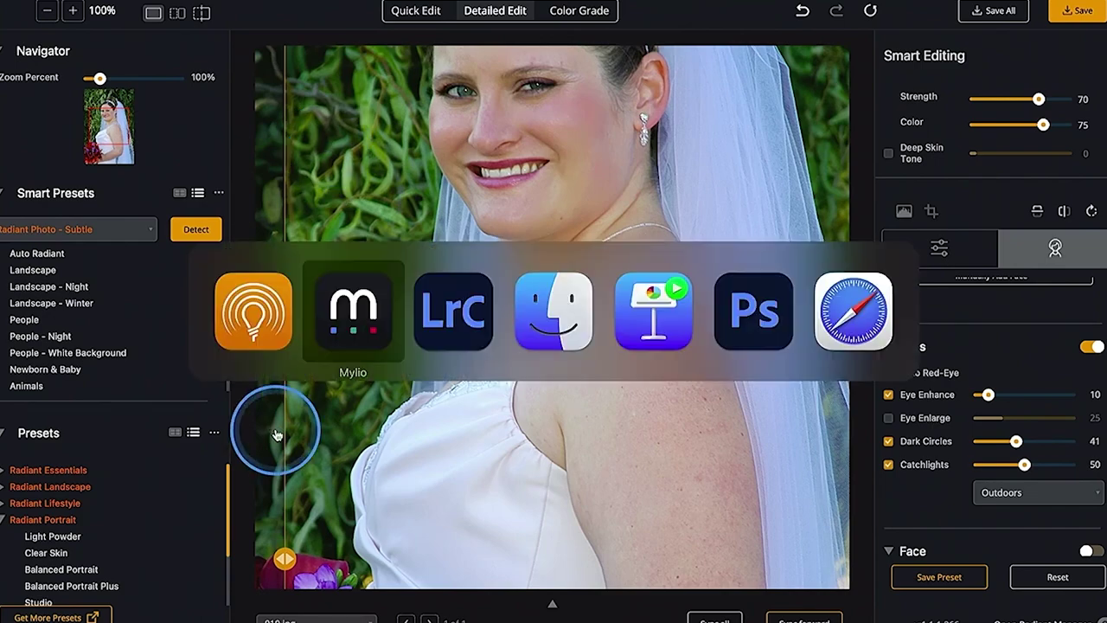
{"action": "left_click", "coordinate": [348, 354]}
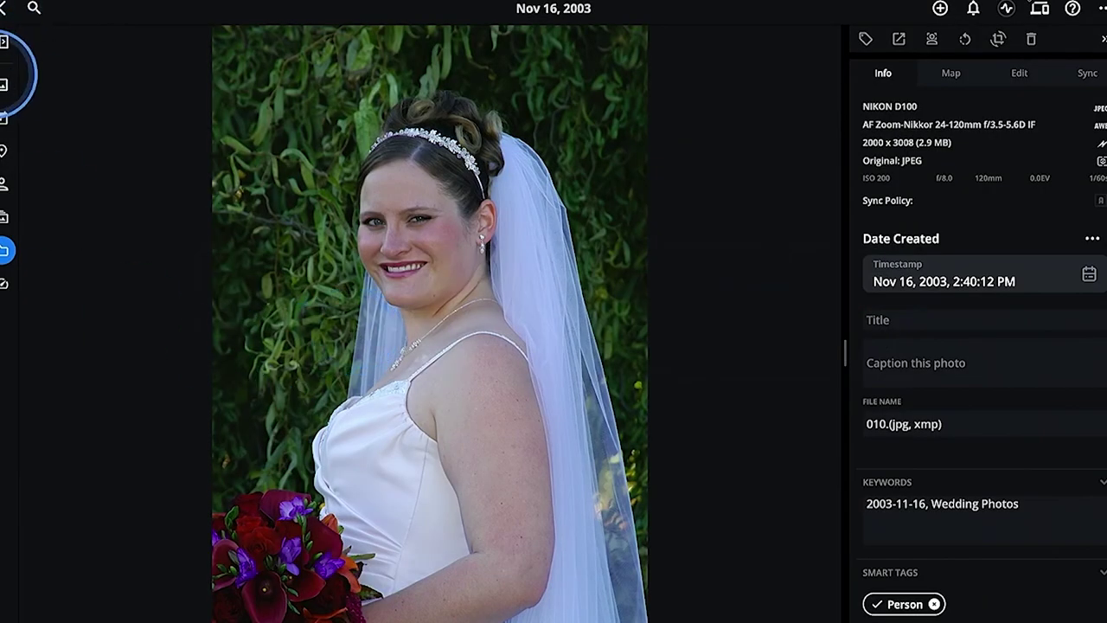
{"action": "left_click", "coordinate": [6, 84]}
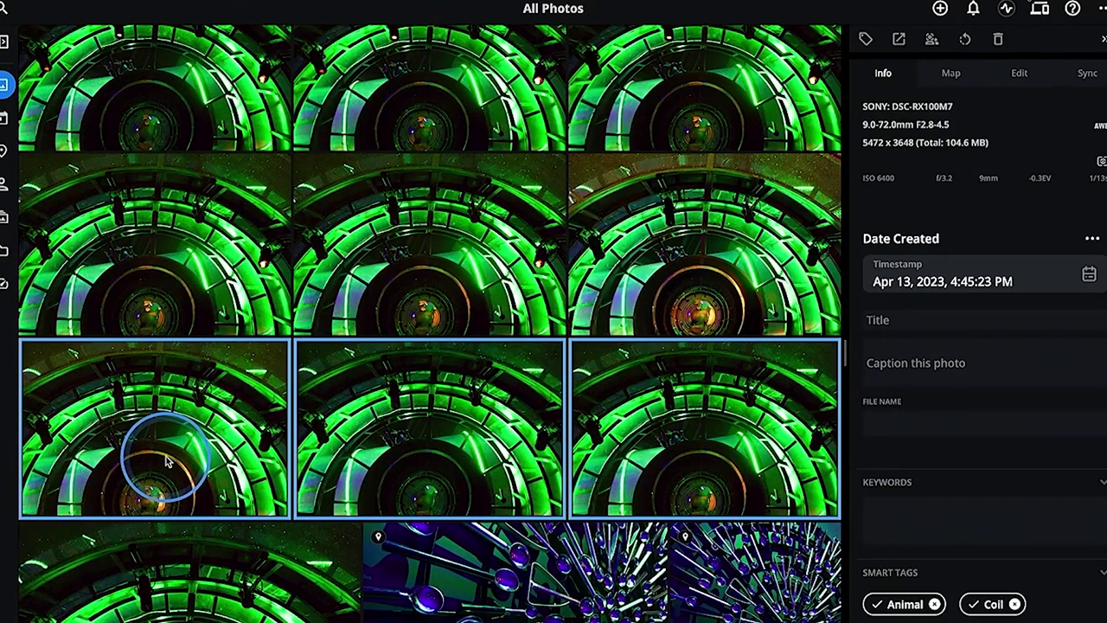
{"action": "left_click", "coordinate": [381, 454]}
{"action": "double_click", "coordinate": [705, 309]}
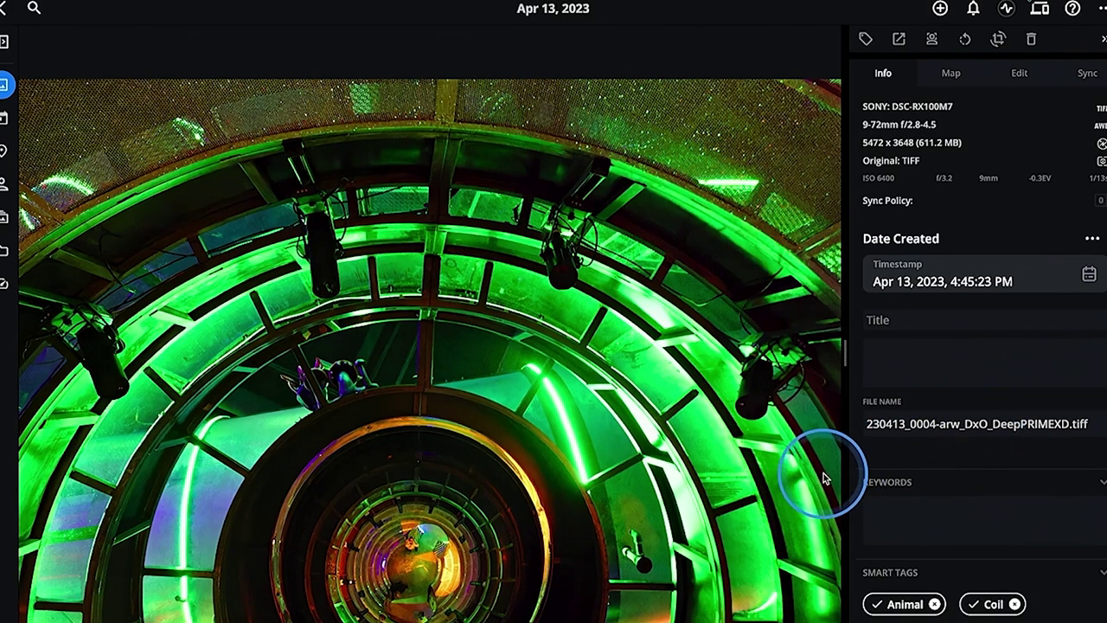
Compare the DeepPRIME XD TIFF with the original 230413_0004 raw photo at close zoom, examining noise and detail around the central rings.
{"action": "key", "text": "Right"}
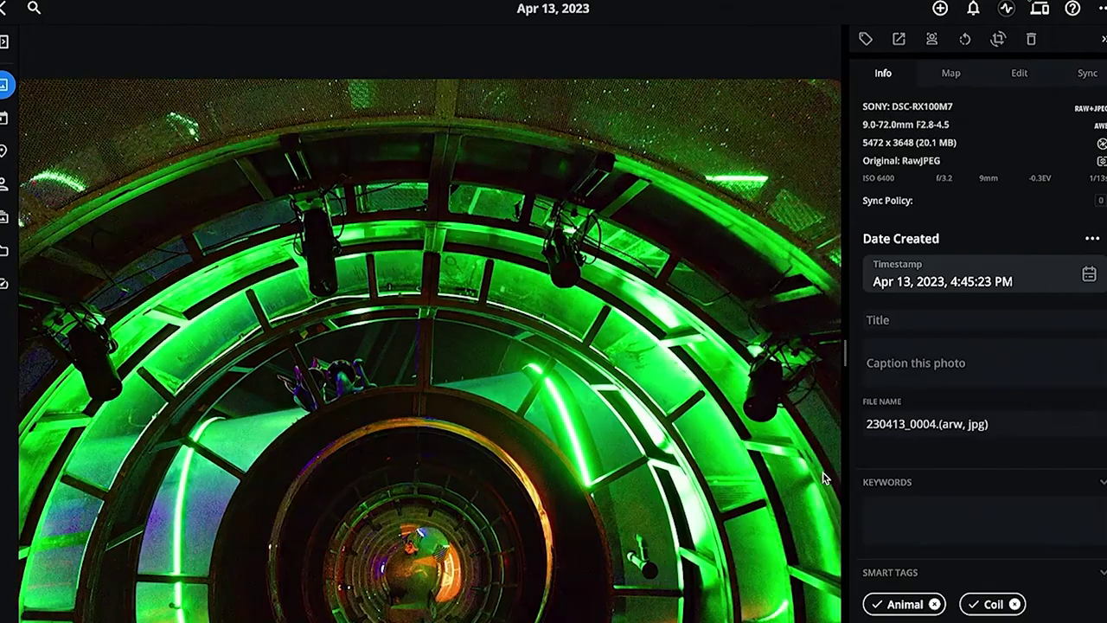
{"action": "left_click", "coordinate": [394, 513]}
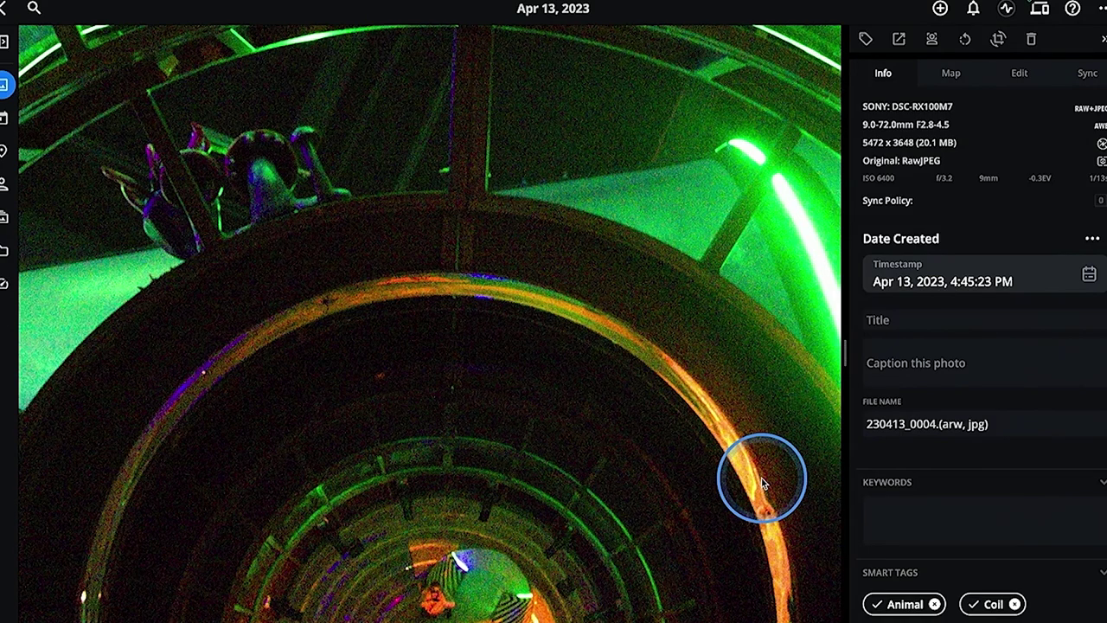
{"action": "key", "text": "Left"}
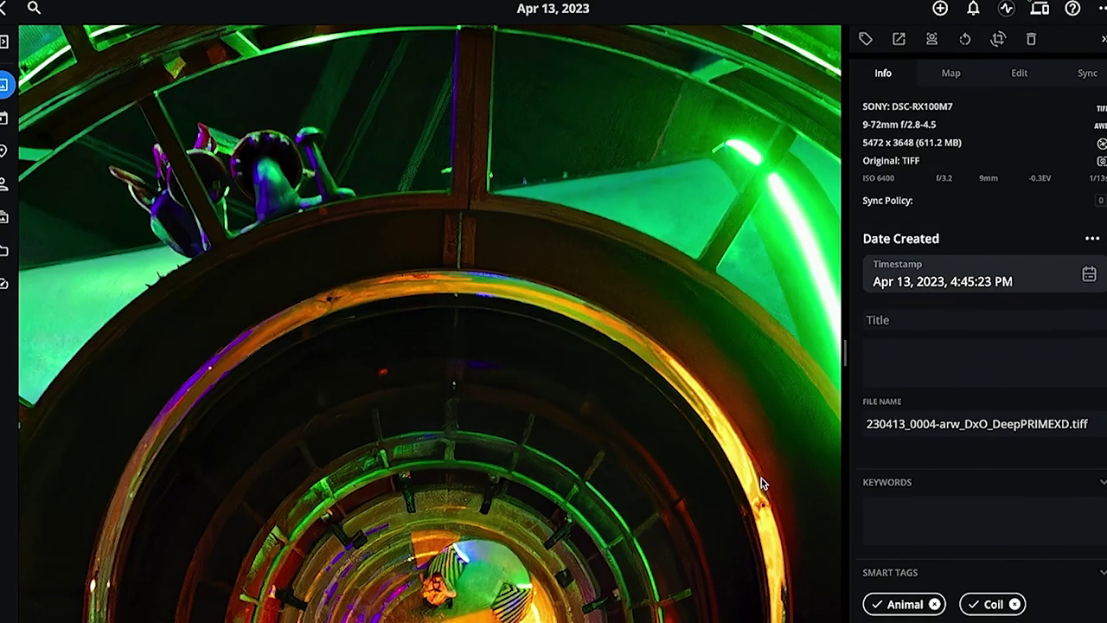
{"action": "key", "text": "Right"}
{"action": "key", "text": "Left"}
{"action": "left_click", "coordinate": [775, 355]}
{"action": "key", "text": "super+Tab"}
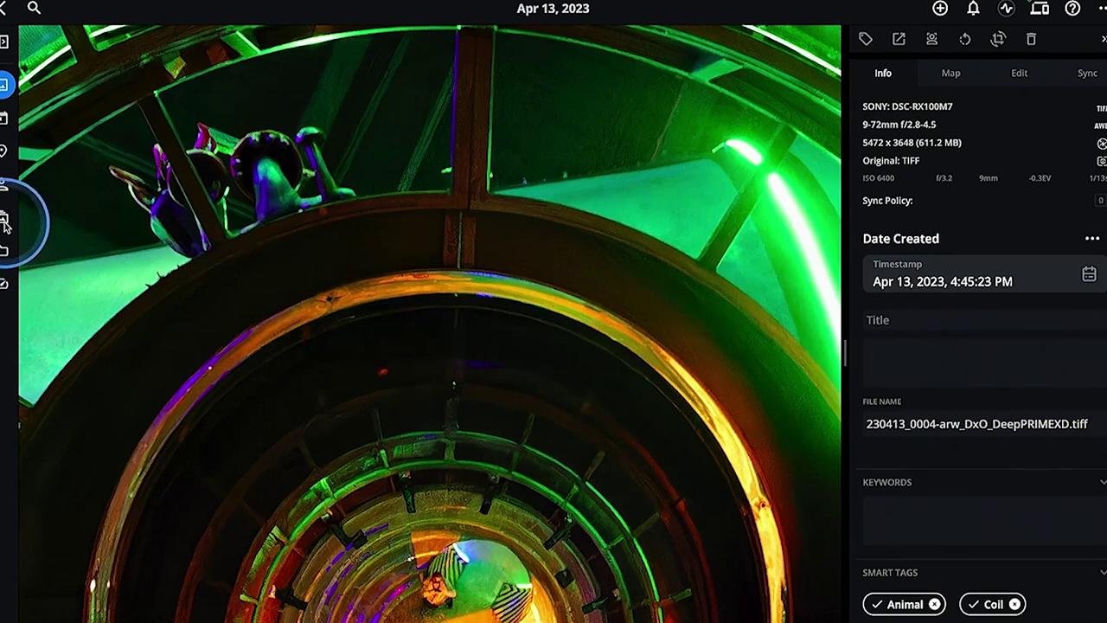
Search the photo library for "cat", browse the matching images by date and return to All Photos.
{"action": "left_click", "coordinate": [4, 9]}
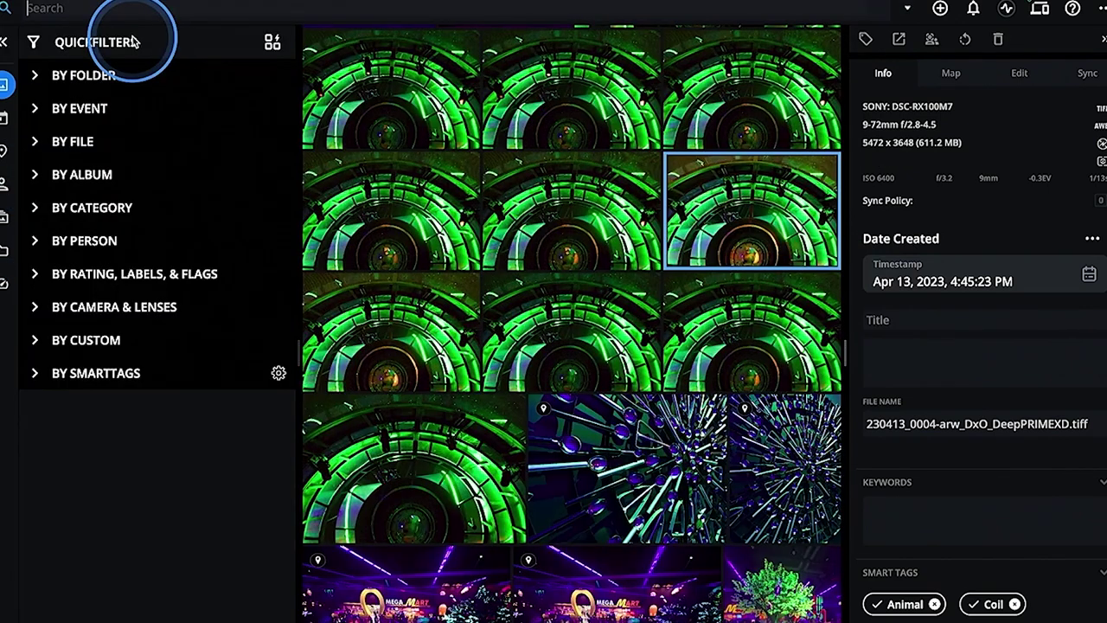
{"action": "type", "text": "cat"}
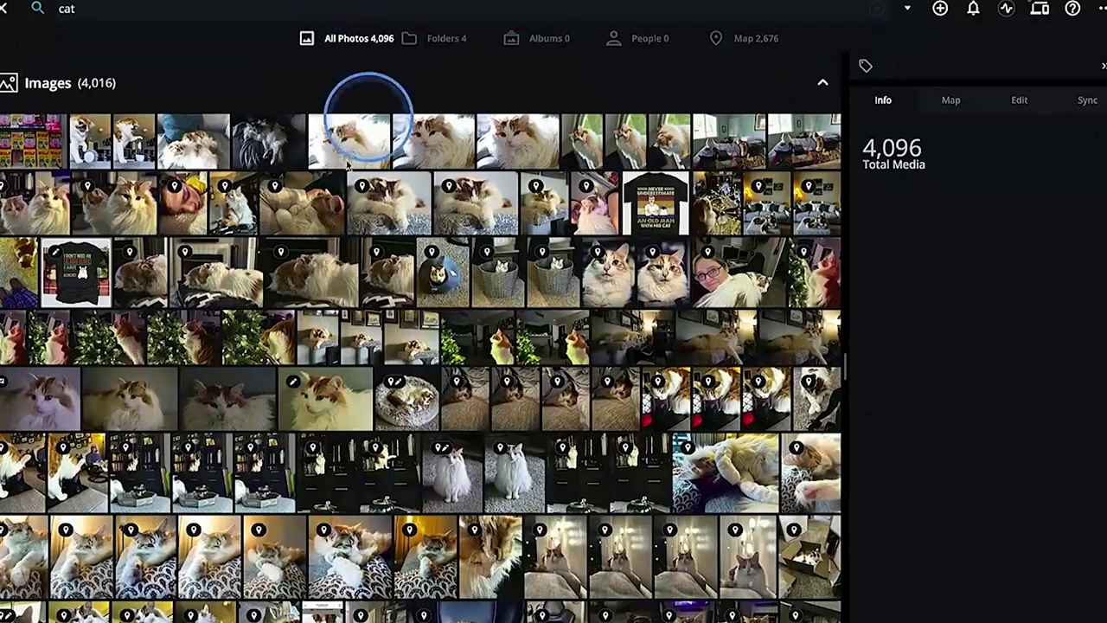
{"action": "scroll", "coordinate": [359, 147], "scroll_direction": "down", "scroll_amount": 10}
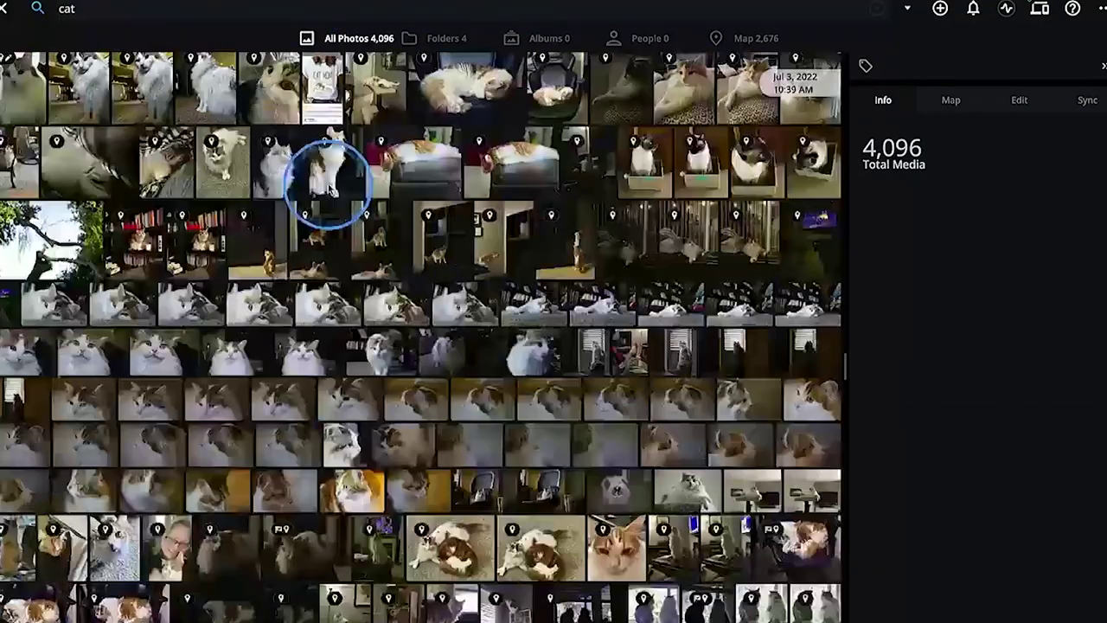
{"action": "scroll", "coordinate": [800, 106], "scroll_direction": "down", "scroll_amount": 5}
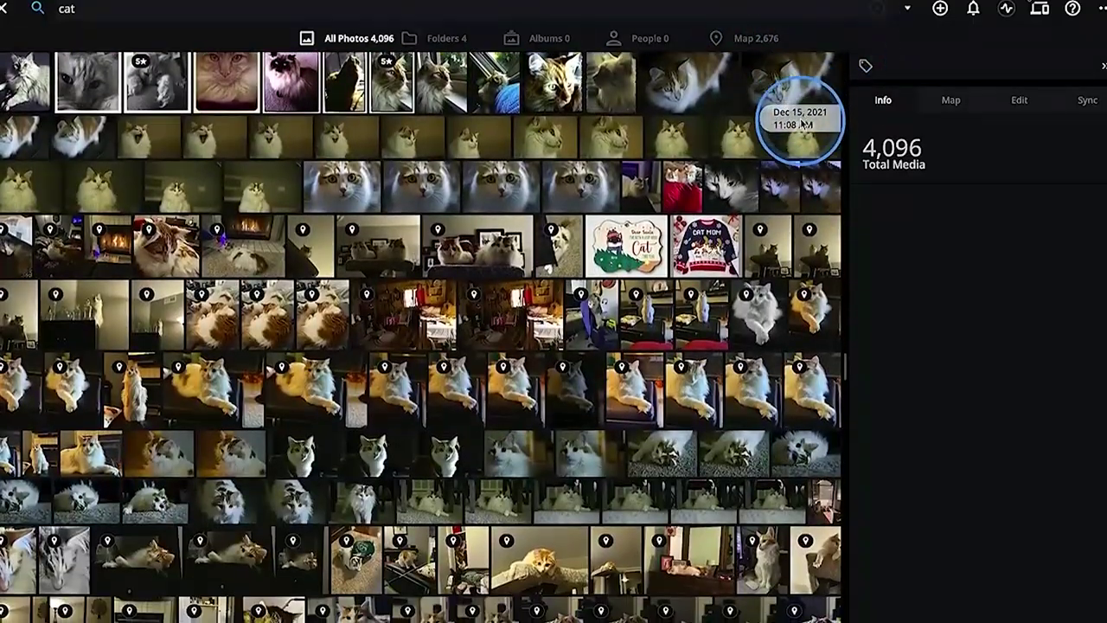
{"action": "left_click_drag", "start_coordinate": [800, 126], "coordinate": [788, 217]}
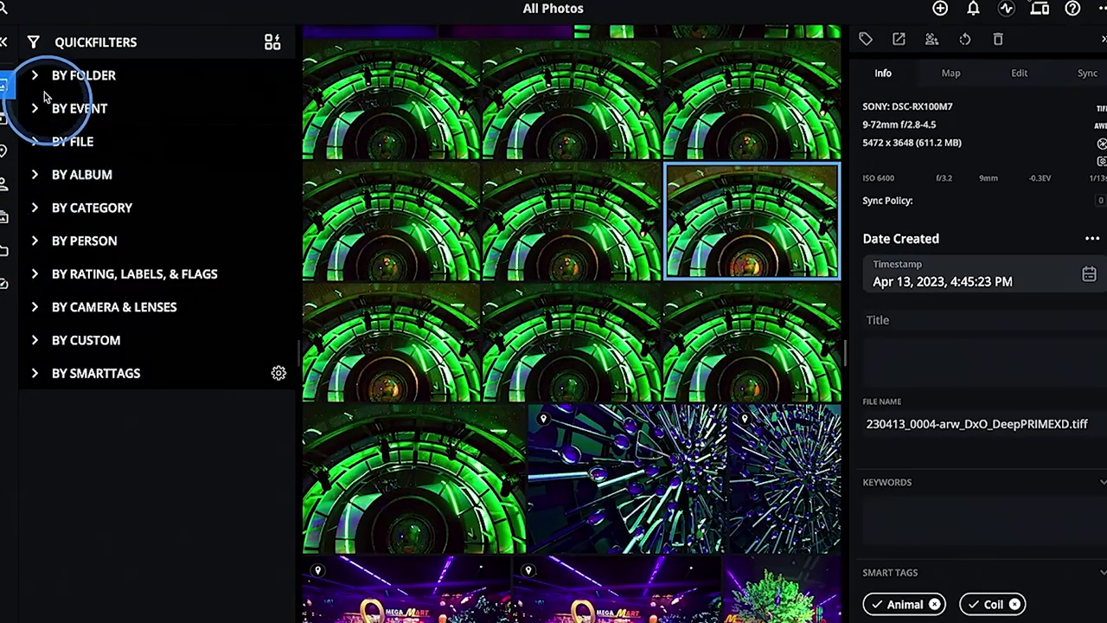
Filter All Photos to pictures taken with the Apple iPhone 4.
{"action": "left_click", "coordinate": [35, 307]}
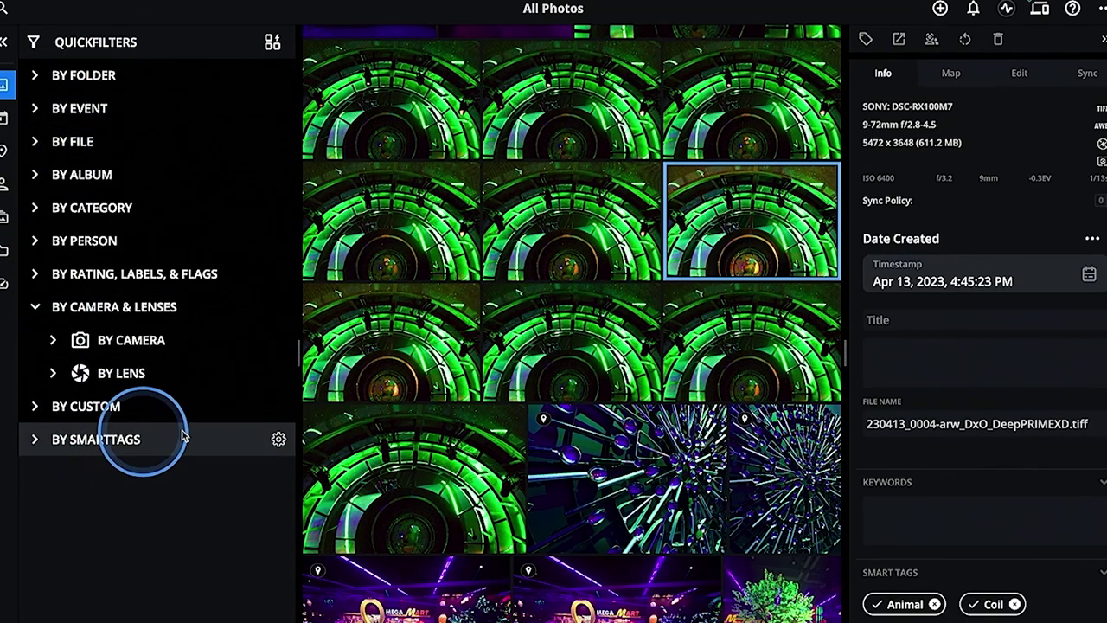
{"action": "left_click", "coordinate": [52, 340]}
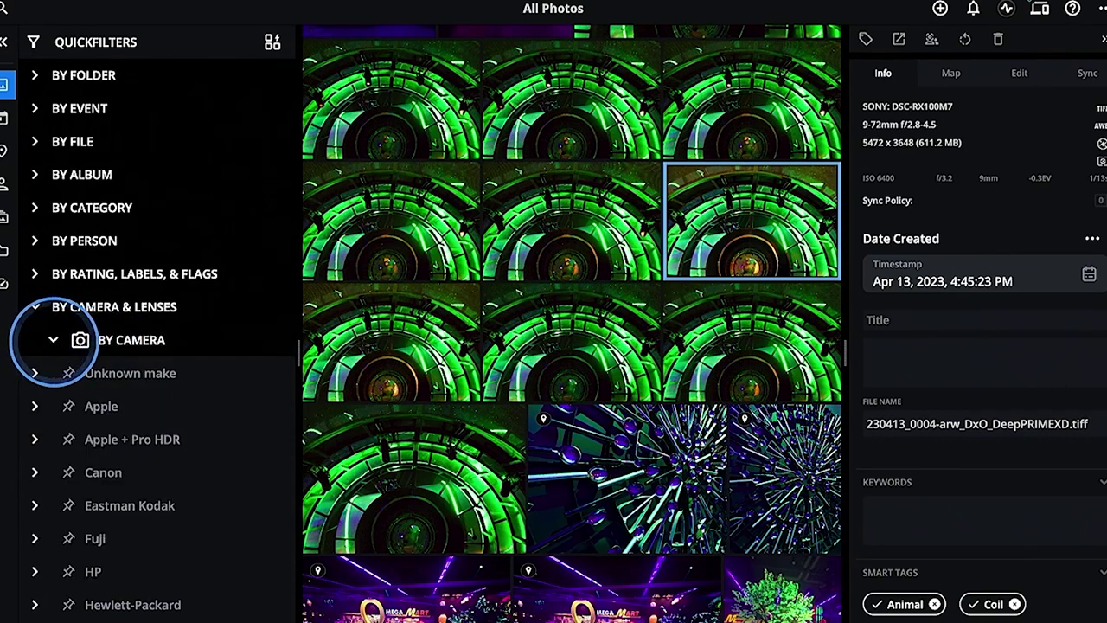
{"action": "left_click", "coordinate": [36, 406]}
{"action": "scroll", "coordinate": [114, 509], "scroll_direction": "down", "scroll_amount": 5}
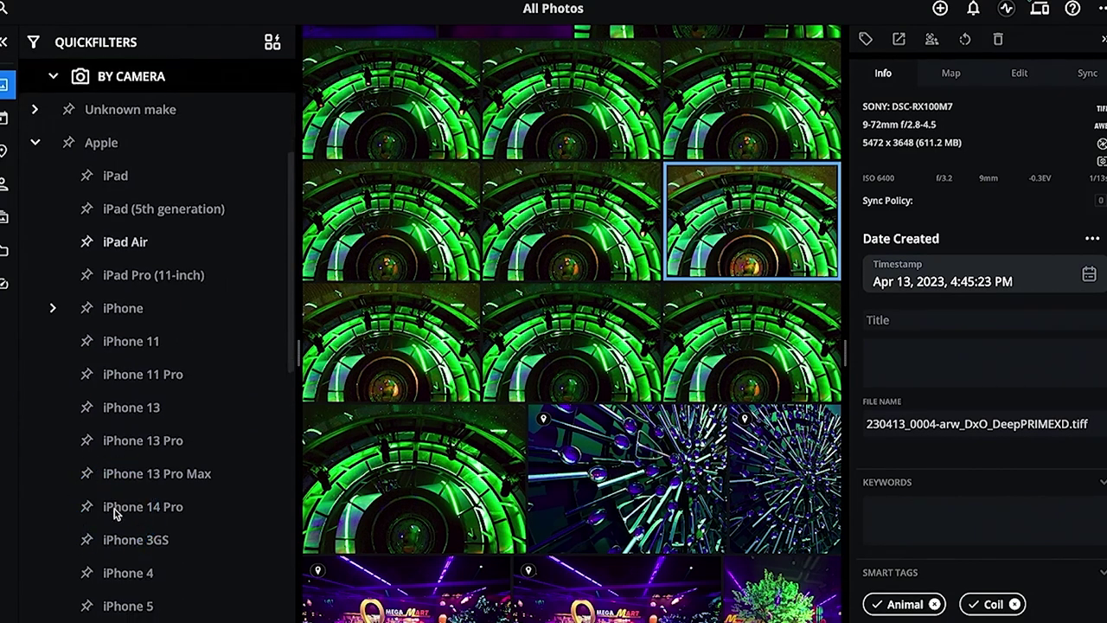
{"action": "left_click", "coordinate": [122, 538]}
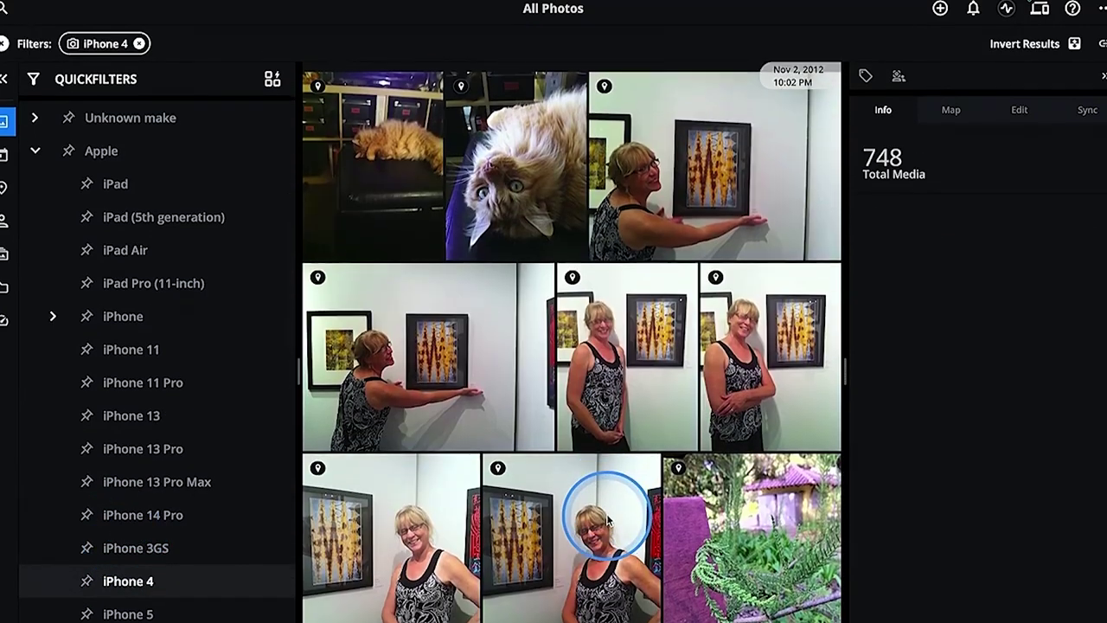
Inspect the upside-down orange cat photo 20121029_untitled shoot_6838.jpg up close and open it in Topaz Photo AI.
{"action": "left_click", "coordinate": [557, 192]}
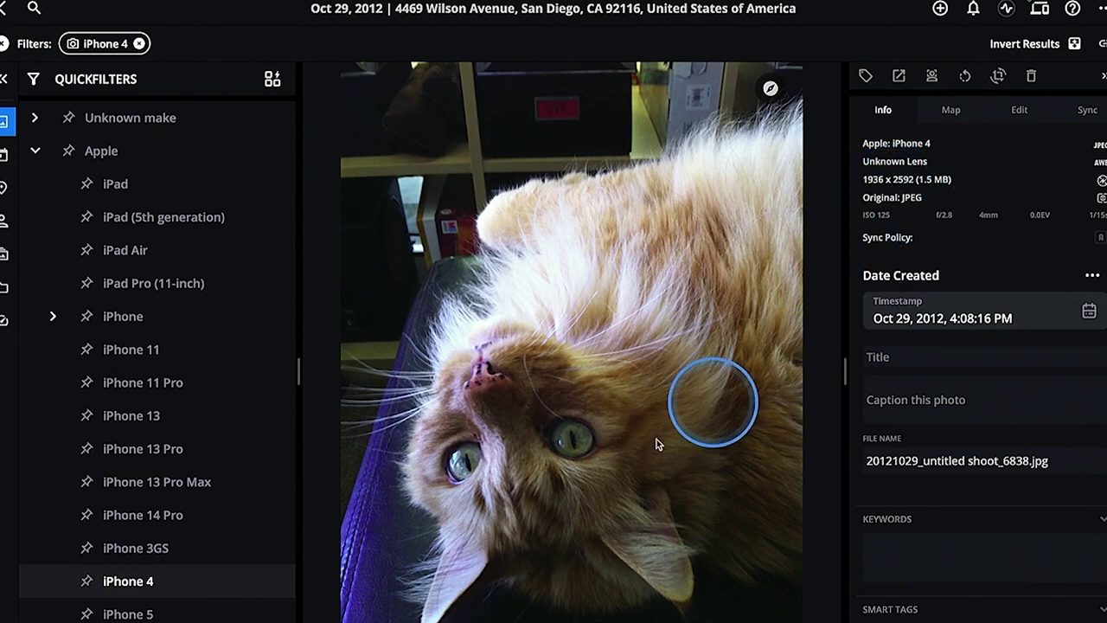
{"action": "scroll", "coordinate": [556, 435], "scroll_direction": "up", "scroll_amount": 2}
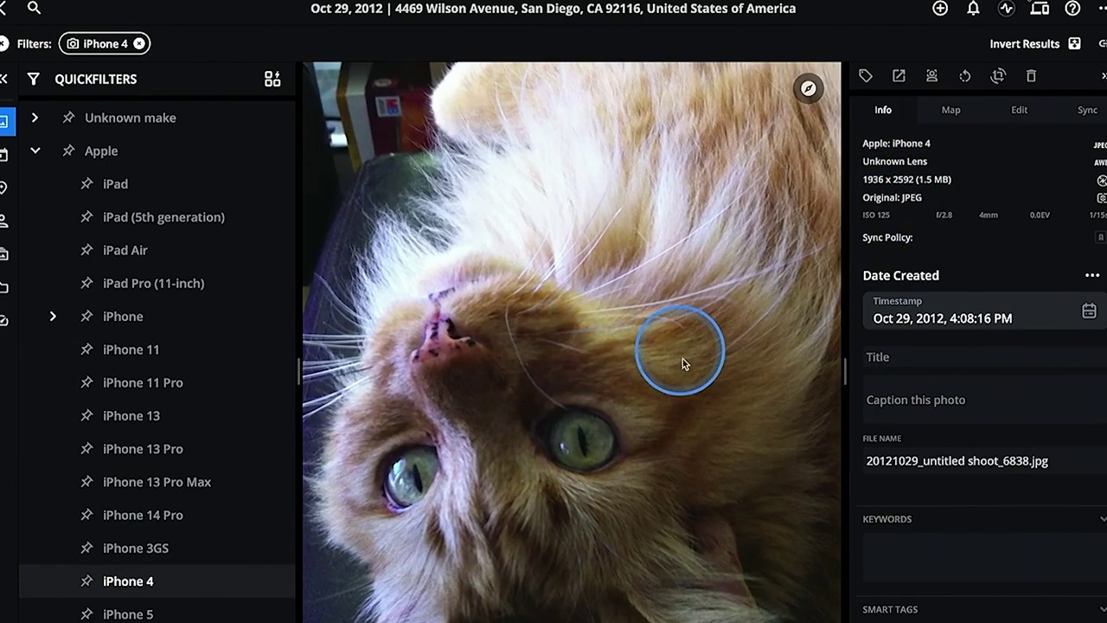
{"action": "scroll", "coordinate": [641, 546], "scroll_direction": "down", "scroll_amount": 2}
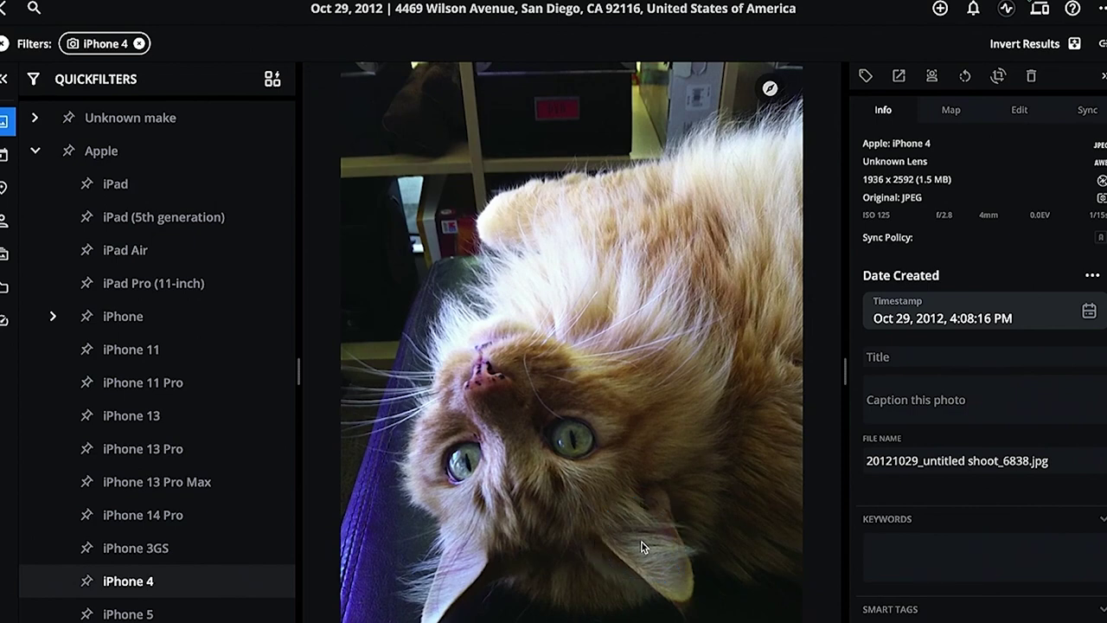
{"action": "left_click", "coordinate": [228, 2]}
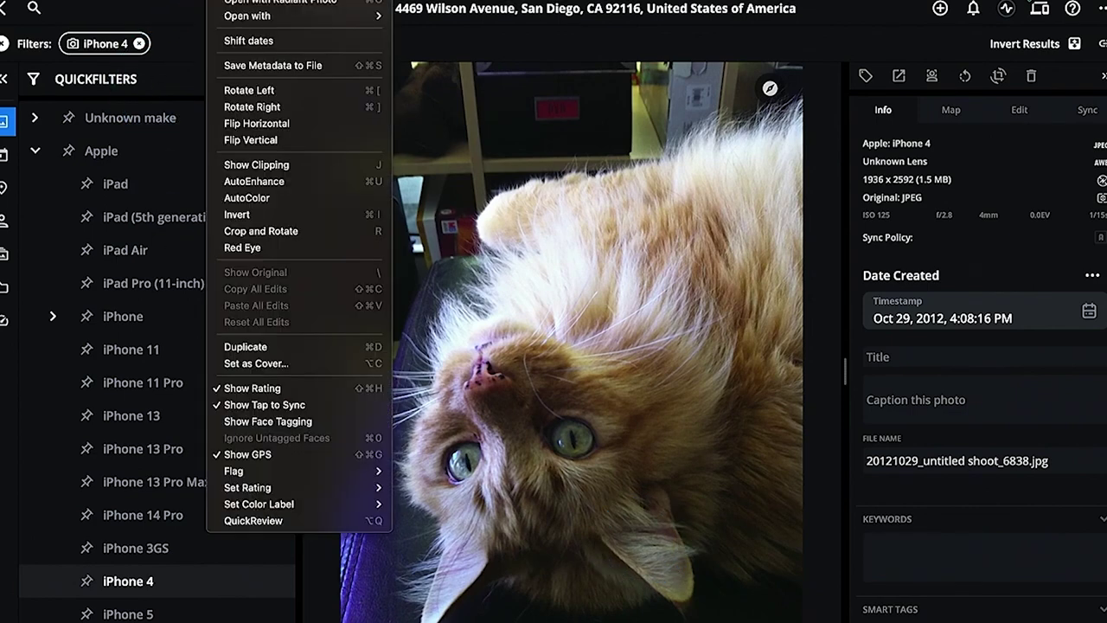
{"action": "mouse_move", "coordinate": [260, 14]}
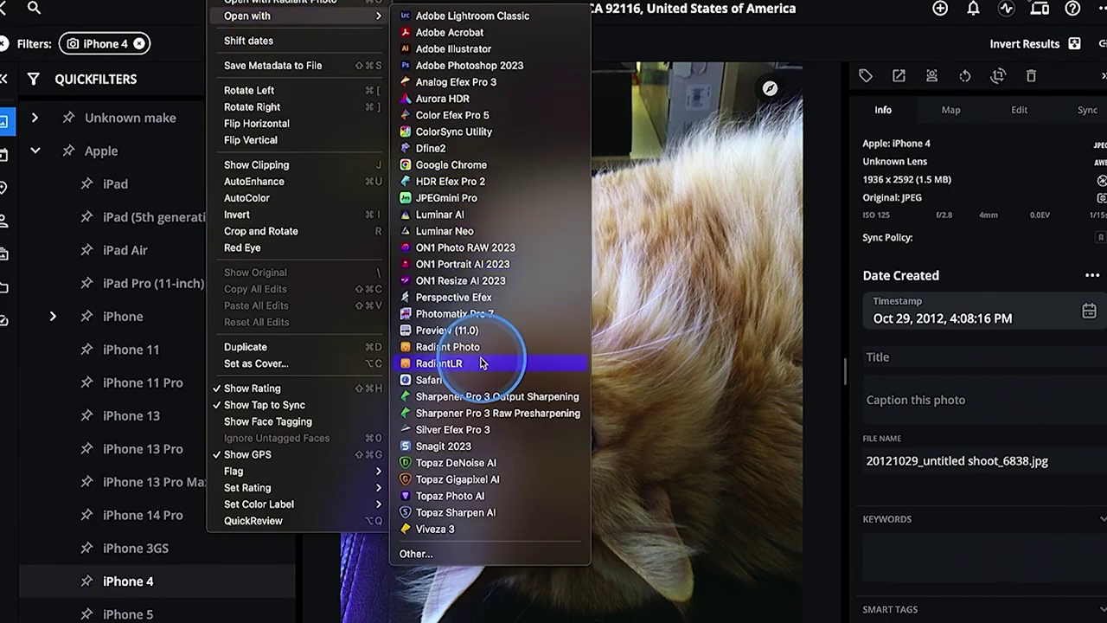
{"action": "left_click", "coordinate": [468, 499]}
{"action": "left_click", "coordinate": [671, 504]}
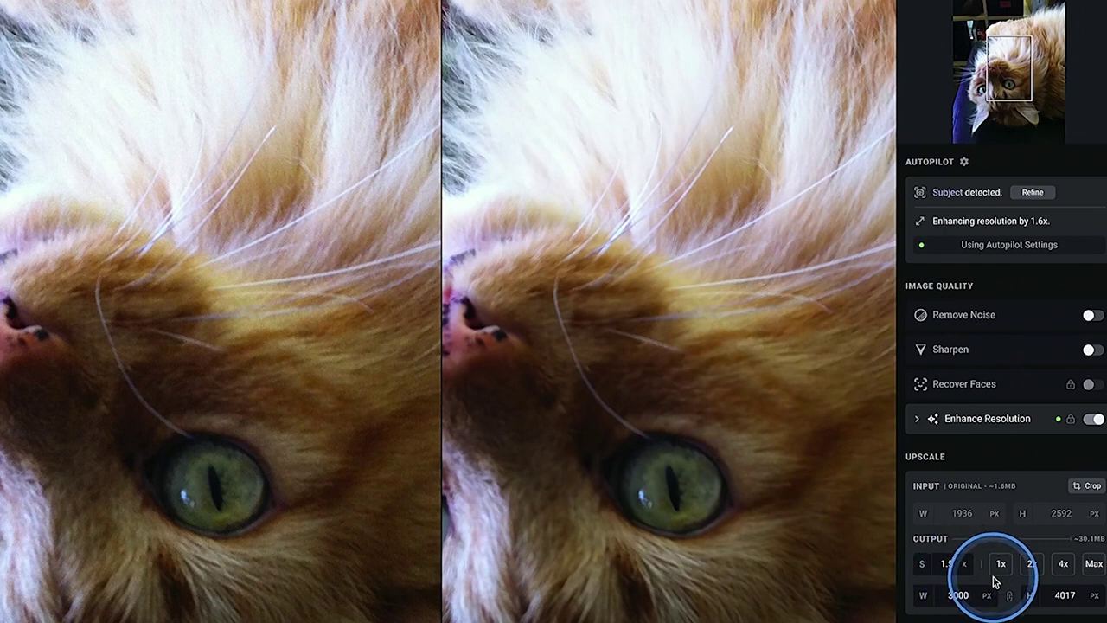
Turn on Remove Noise in Normal mode and Sharpen in Standard mode, and check the preview around the cat's eyes.
{"action": "left_click", "coordinate": [1089, 316]}
{"action": "left_click", "coordinate": [1089, 500]}
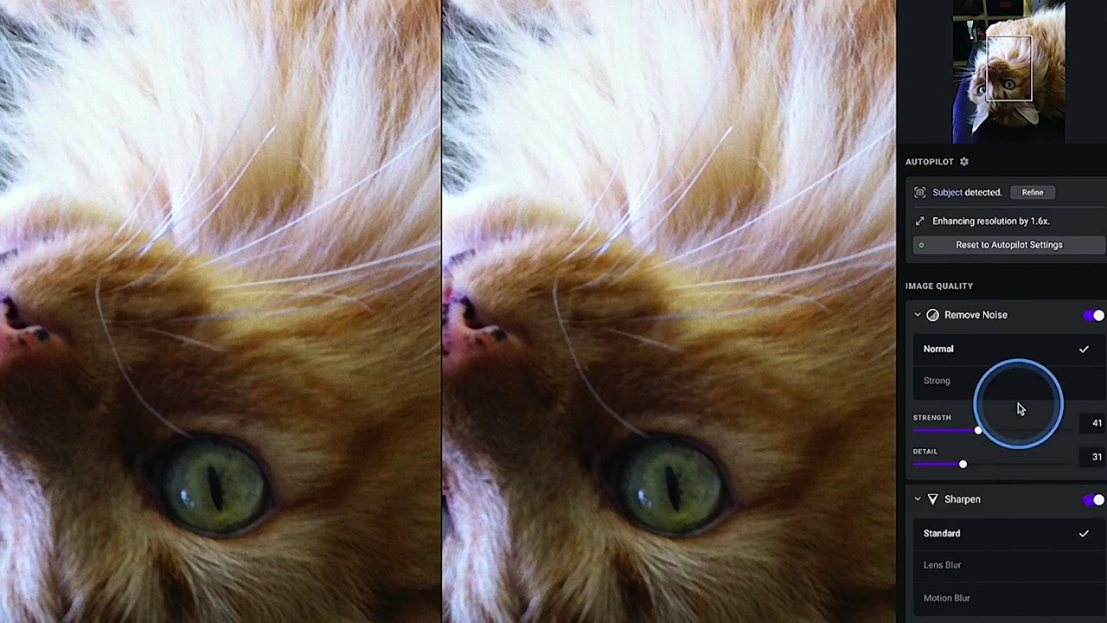
{"action": "scroll", "coordinate": [1030, 402], "scroll_direction": "down", "scroll_amount": 5}
{"action": "mouse_move", "coordinate": [1094, 431]}
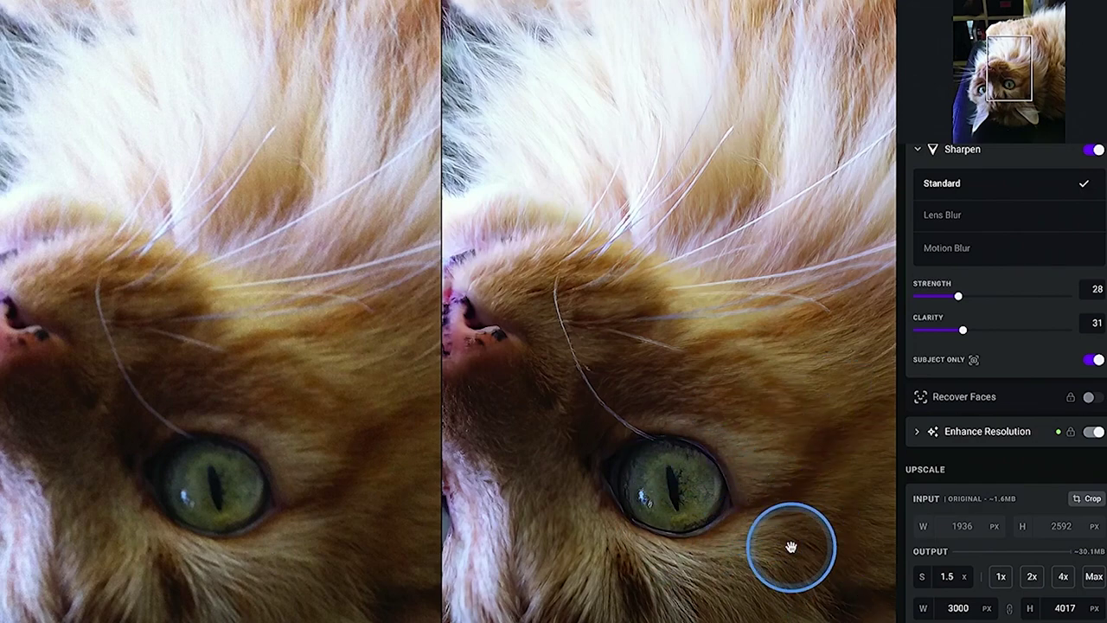
{"action": "scroll", "coordinate": [791, 547], "scroll_direction": "down", "scroll_amount": 3}
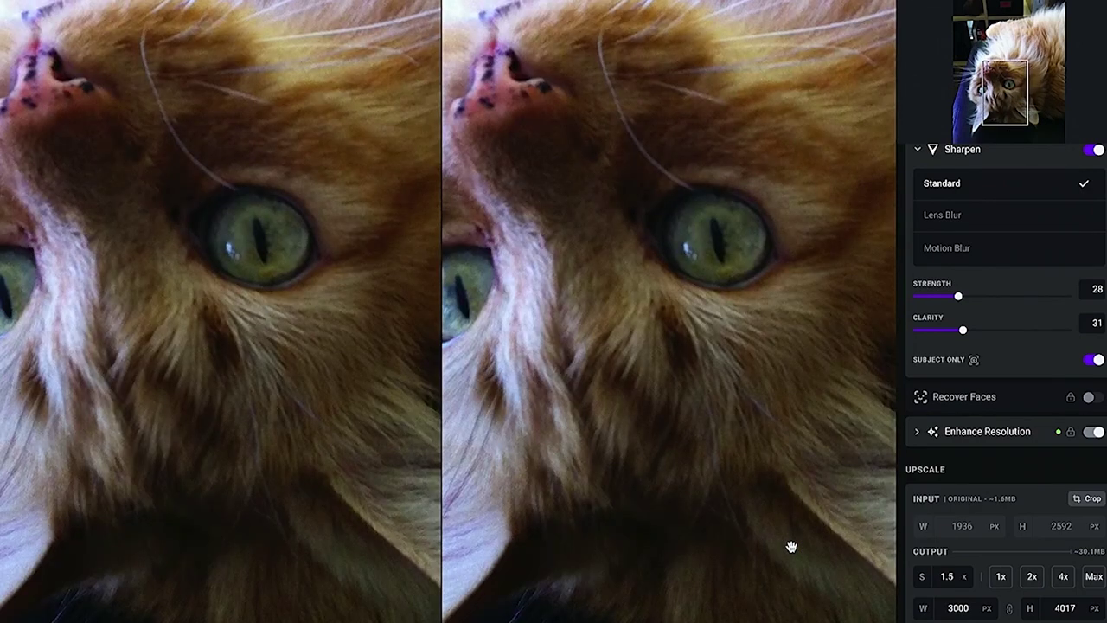
Try the upscale output at 2x and at the maximum 6x, cancelling the quit request in between.
{"action": "left_click", "coordinate": [1033, 577]}
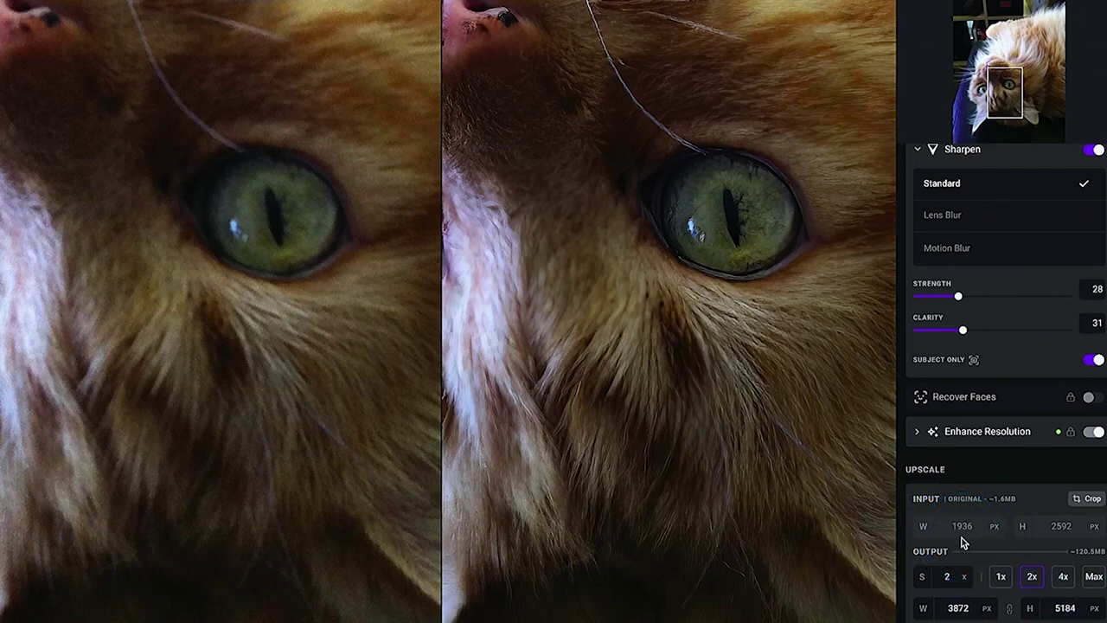
{"action": "left_click", "coordinate": [956, 608]}
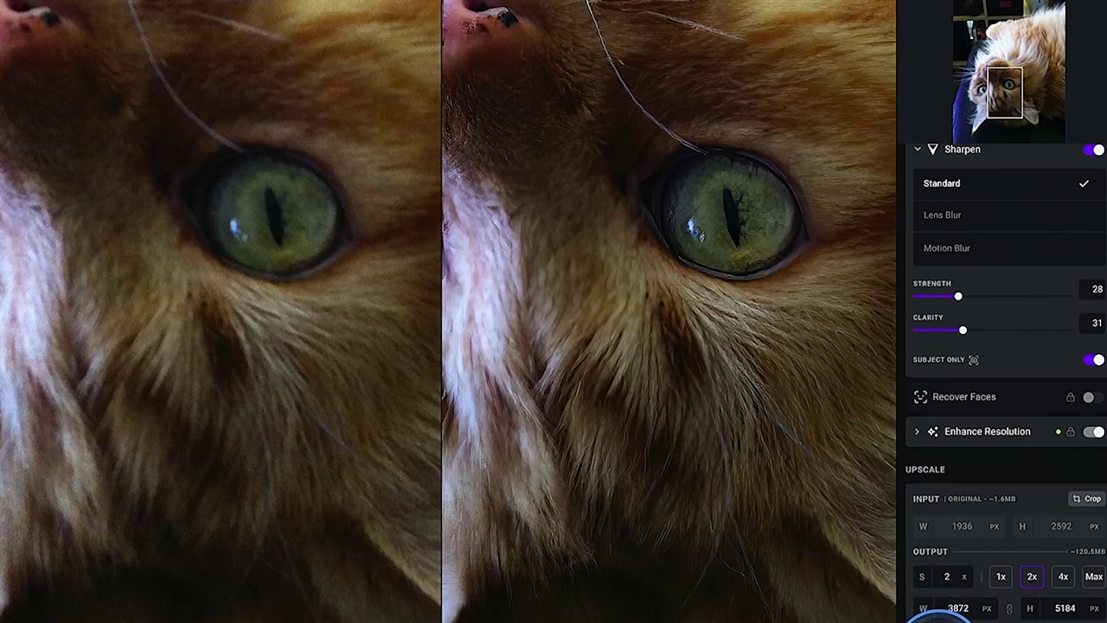
{"action": "key", "text": "super+q"}
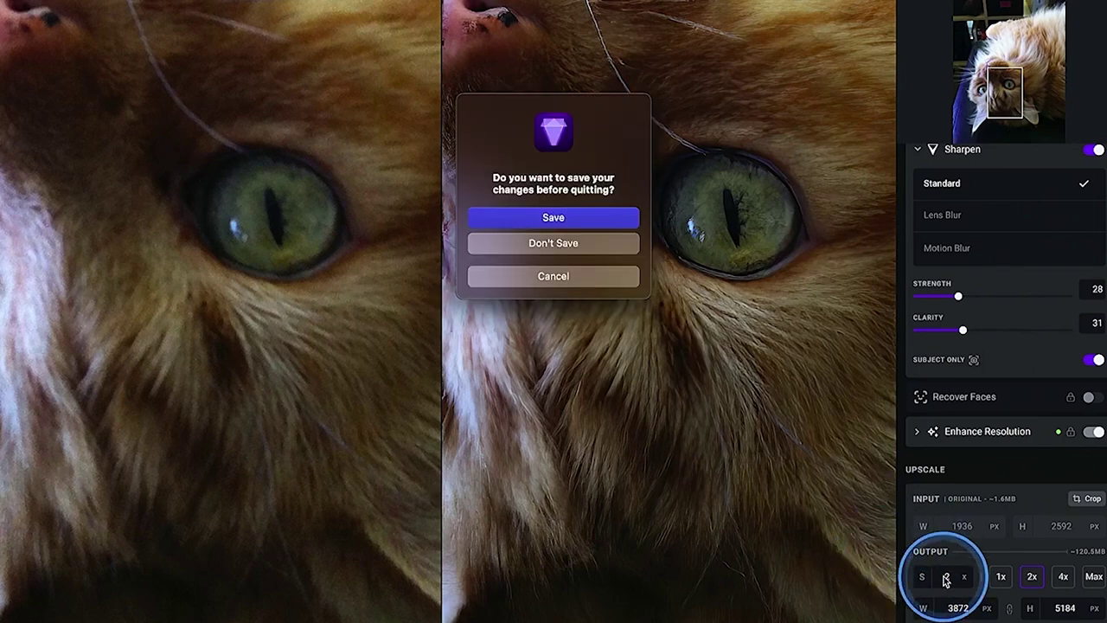
{"action": "left_click", "coordinate": [578, 277]}
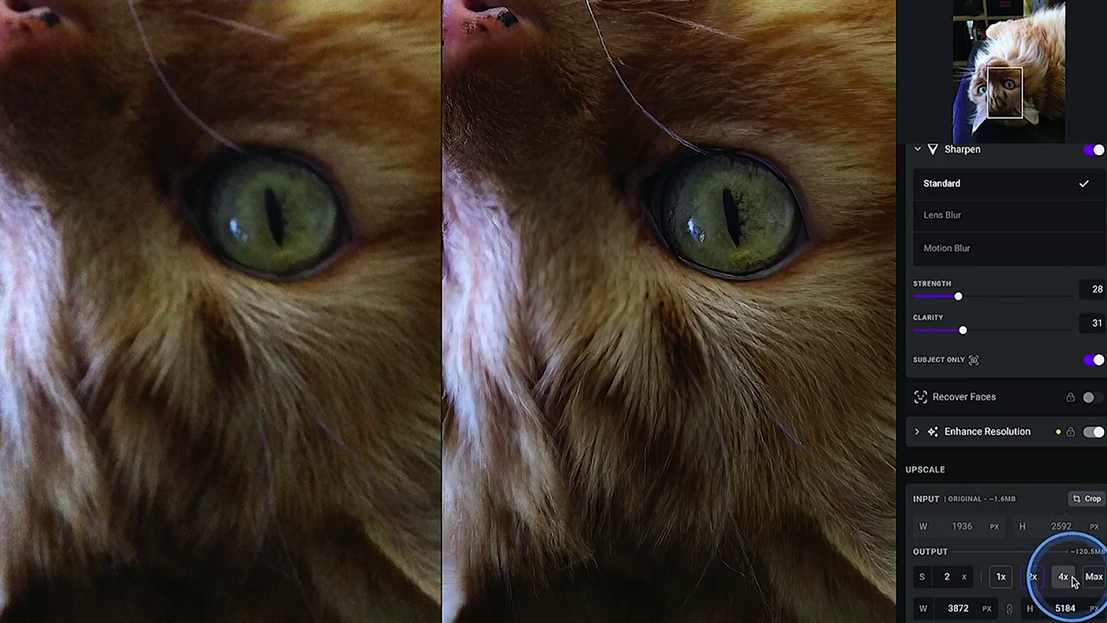
{"action": "left_click", "coordinate": [1094, 580]}
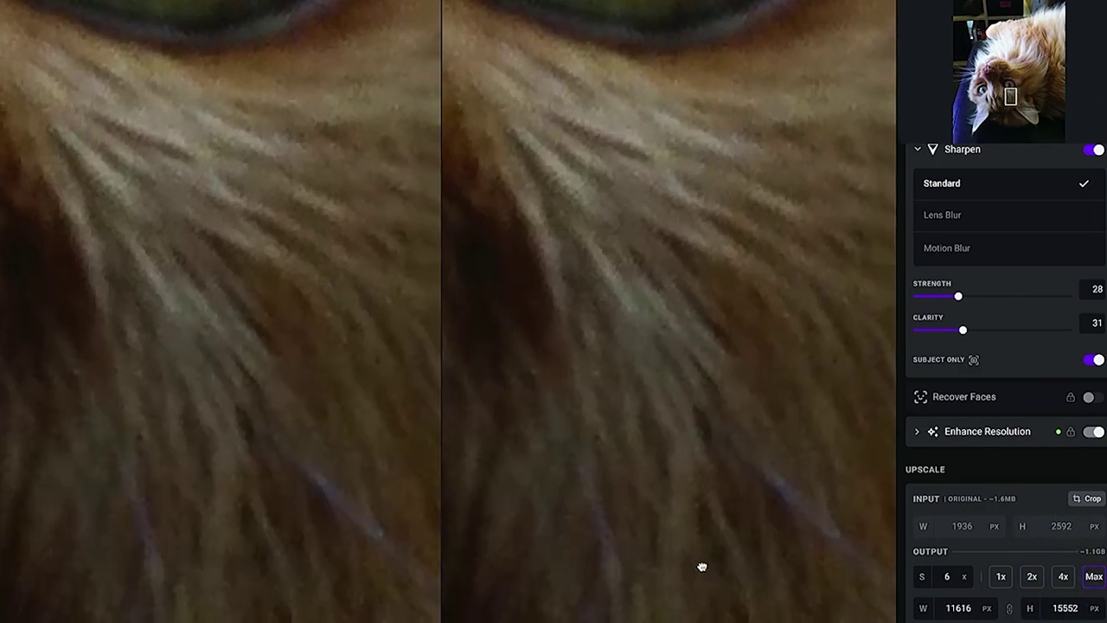
{"action": "left_click", "coordinate": [696, 492]}
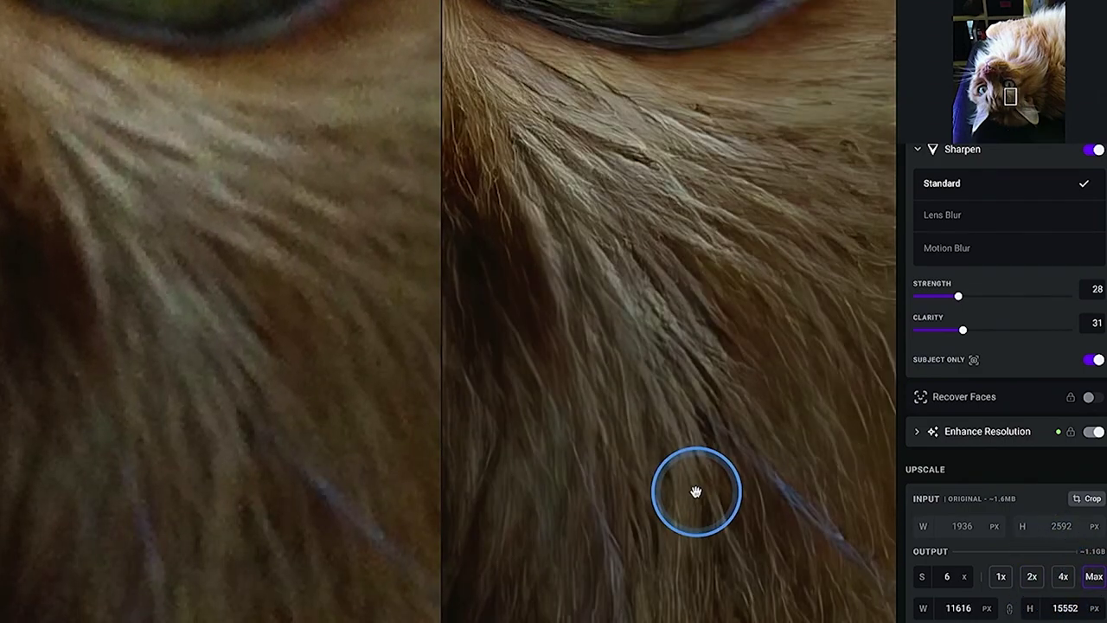
Examine the cat's fur and eye detail at 6x against the original, and view the whole photo.
{"action": "left_click", "coordinate": [472, 398]}
{"action": "left_click", "coordinate": [660, 258]}
{"action": "left_click", "coordinate": [727, 471]}
{"action": "left_click", "coordinate": [679, 457]}
{"action": "left_click", "coordinate": [794, 213]}
{"action": "left_click", "coordinate": [691, 273]}
{"action": "left_click", "coordinate": [260, 216]}
{"action": "left_click", "coordinate": [337, 286]}
{"action": "left_click", "coordinate": [513, 364]}
{"action": "left_click", "coordinate": [553, 313]}
{"action": "left_click", "coordinate": [743, 388]}
{"action": "left_click", "coordinate": [747, 404]}
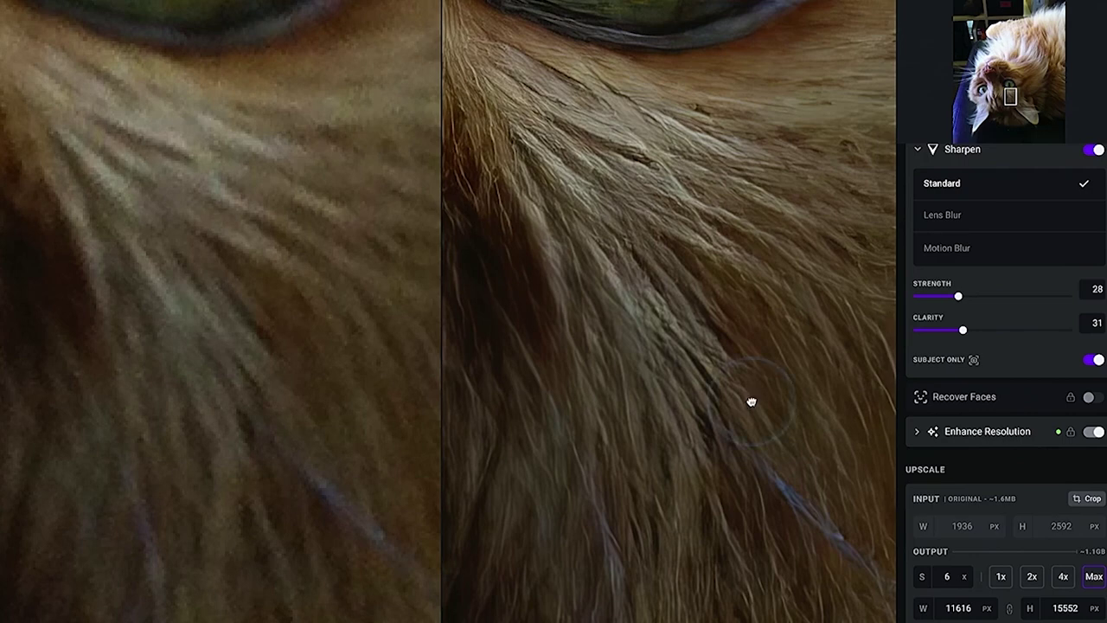
{"action": "left_click", "coordinate": [749, 402]}
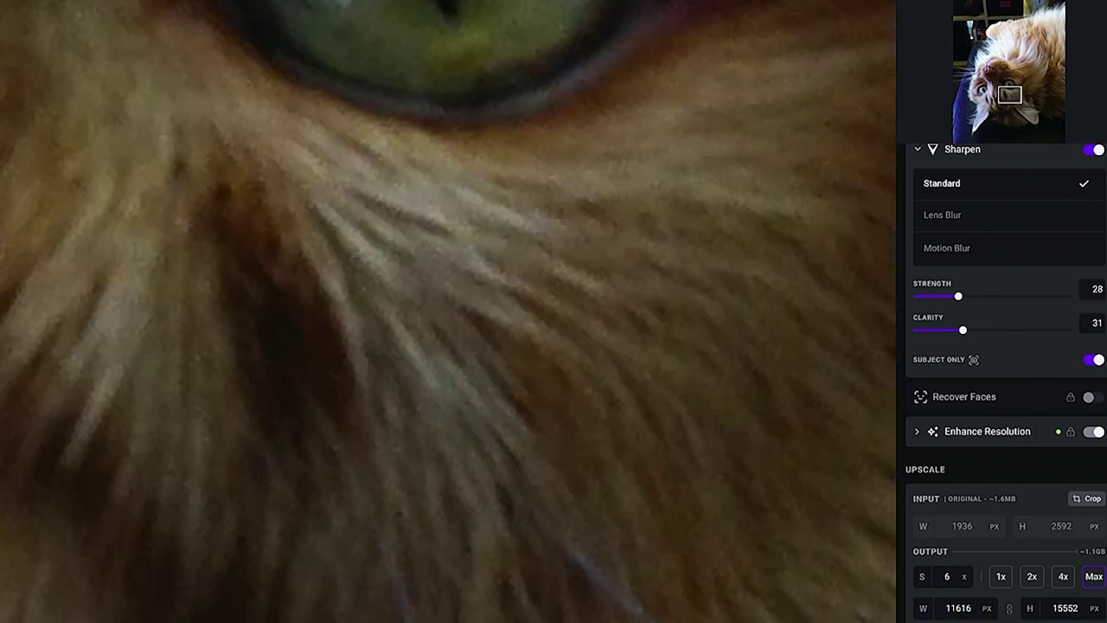
{"action": "left_click", "coordinate": [838, 484]}
{"action": "left_click", "coordinate": [838, 484]}
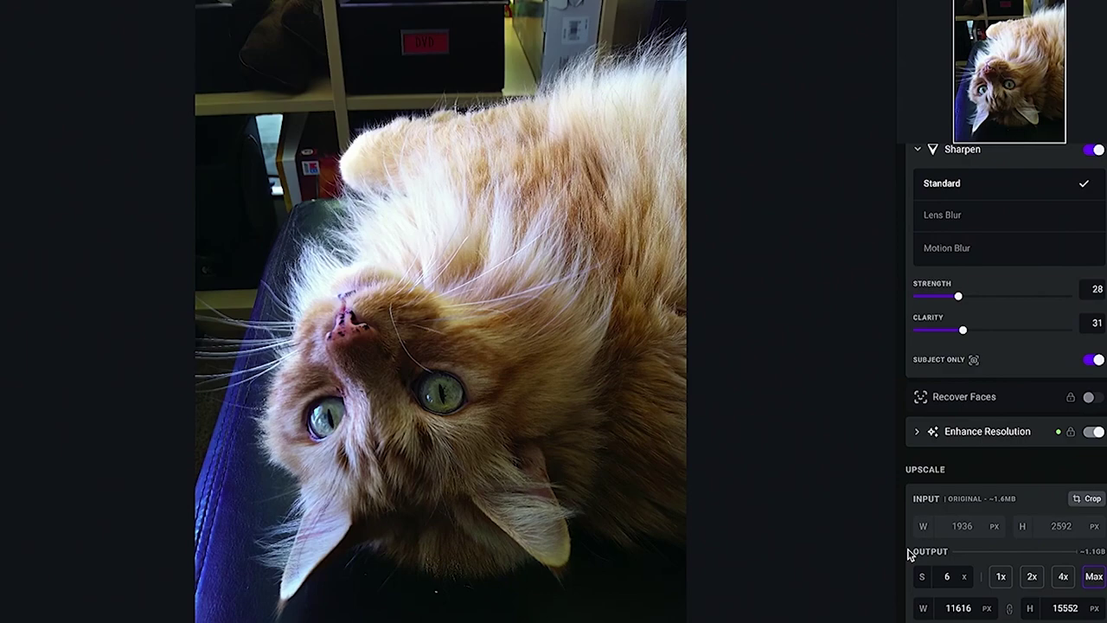
Return the output scale to 1x and save an uncompressed 16-bit TIFF with the suffix _TopazPhotoAI to the original folder.
{"action": "key", "text": "super+Tab"}
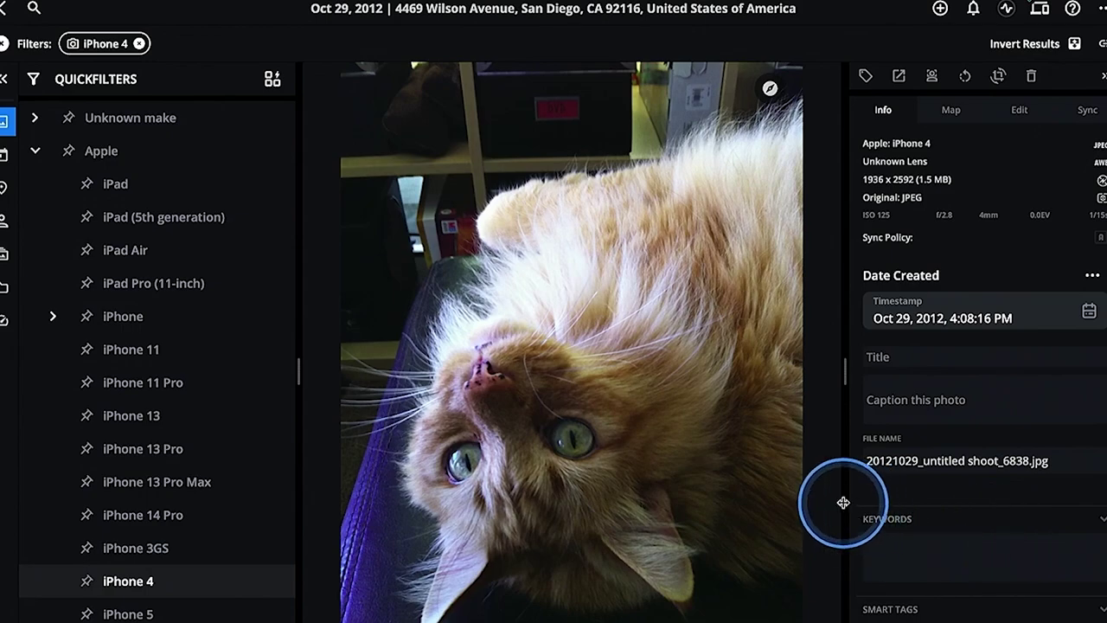
{"action": "key", "text": "super+Tab"}
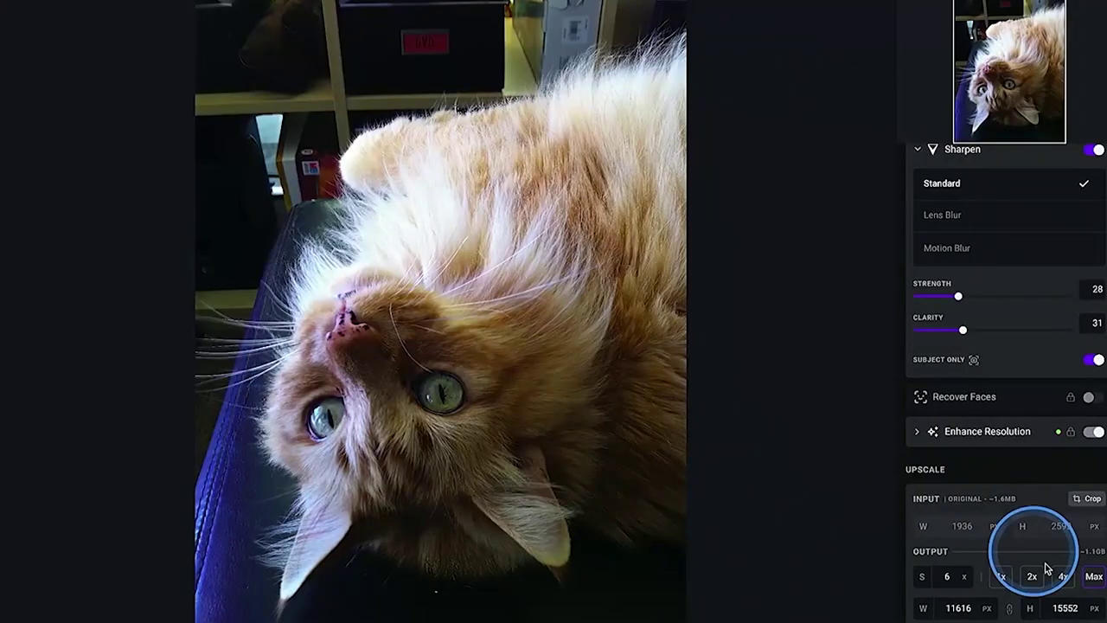
{"action": "left_click", "coordinate": [1003, 619]}
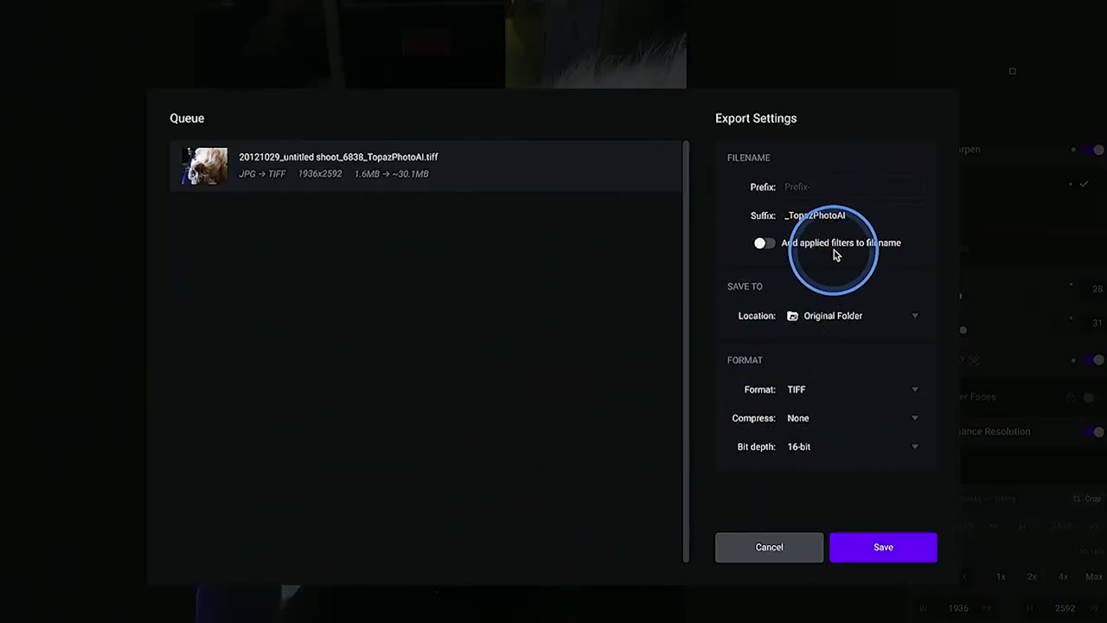
{"action": "left_click", "coordinate": [880, 545]}
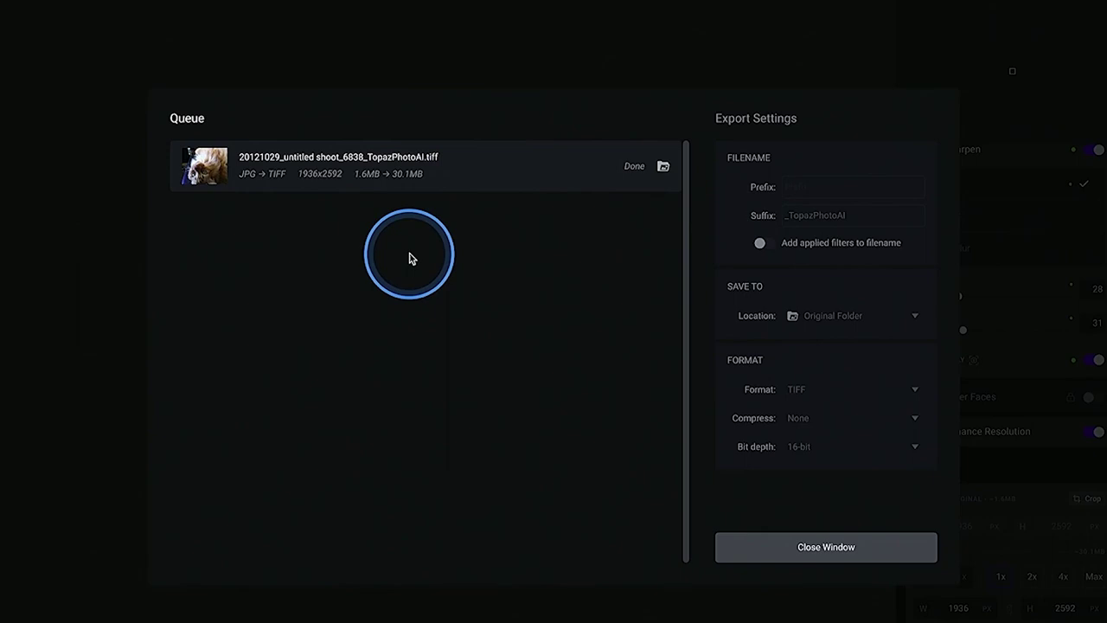
Close the finished export queue, switch to Mylio Photos and show the cat photo in its containing folder.
{"action": "left_click", "coordinate": [772, 530]}
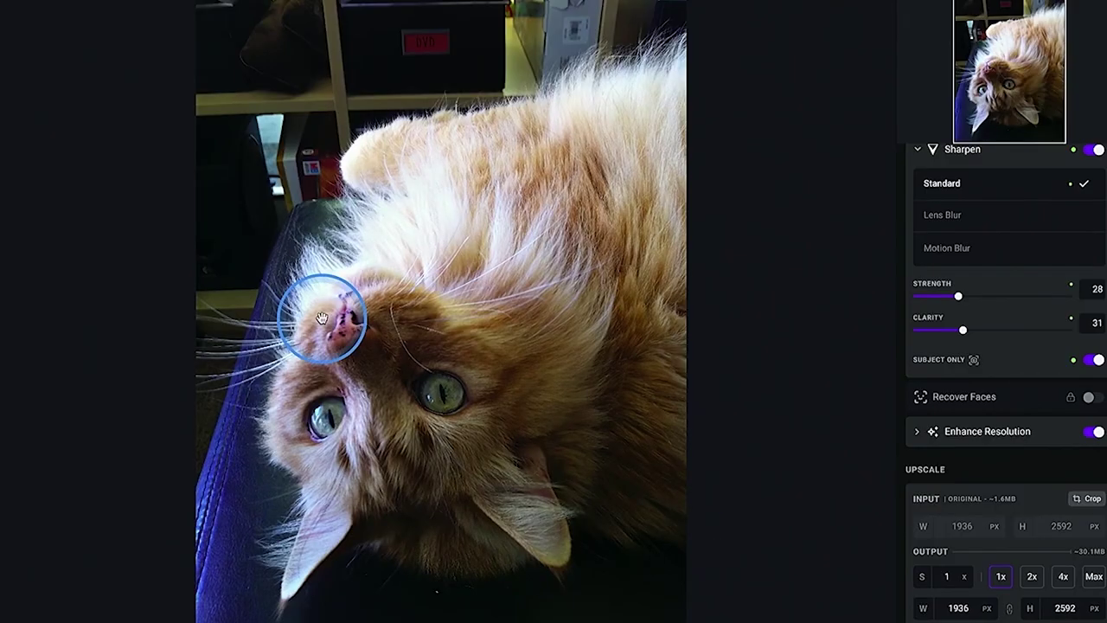
{"action": "right_click", "coordinate": [322, 319]}
{"action": "key", "text": "super+Tab"}
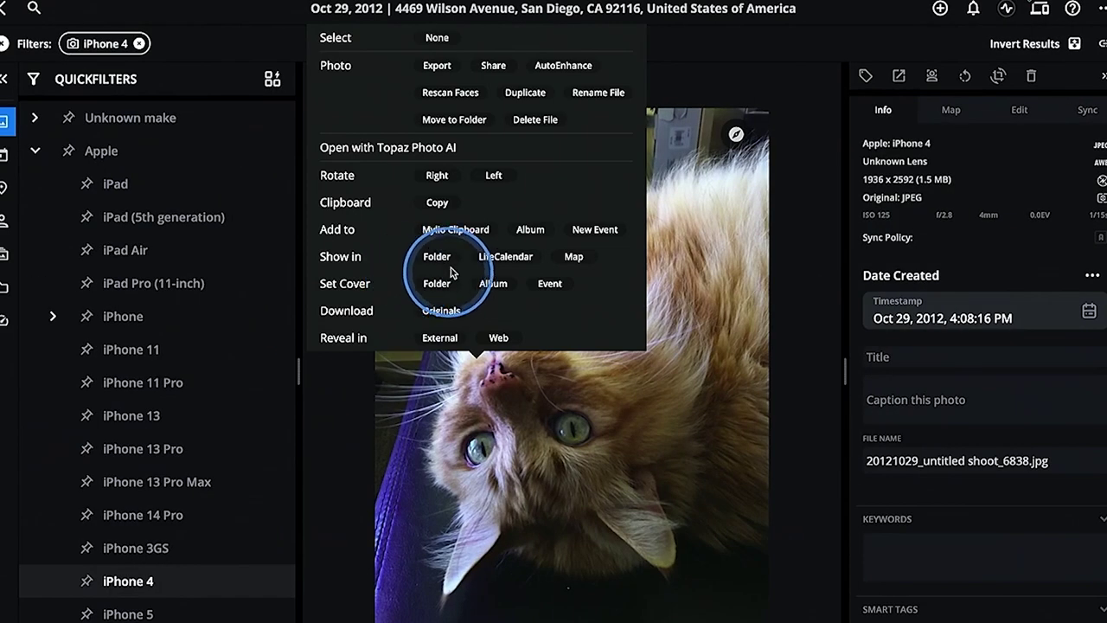
{"action": "left_click", "coordinate": [443, 260]}
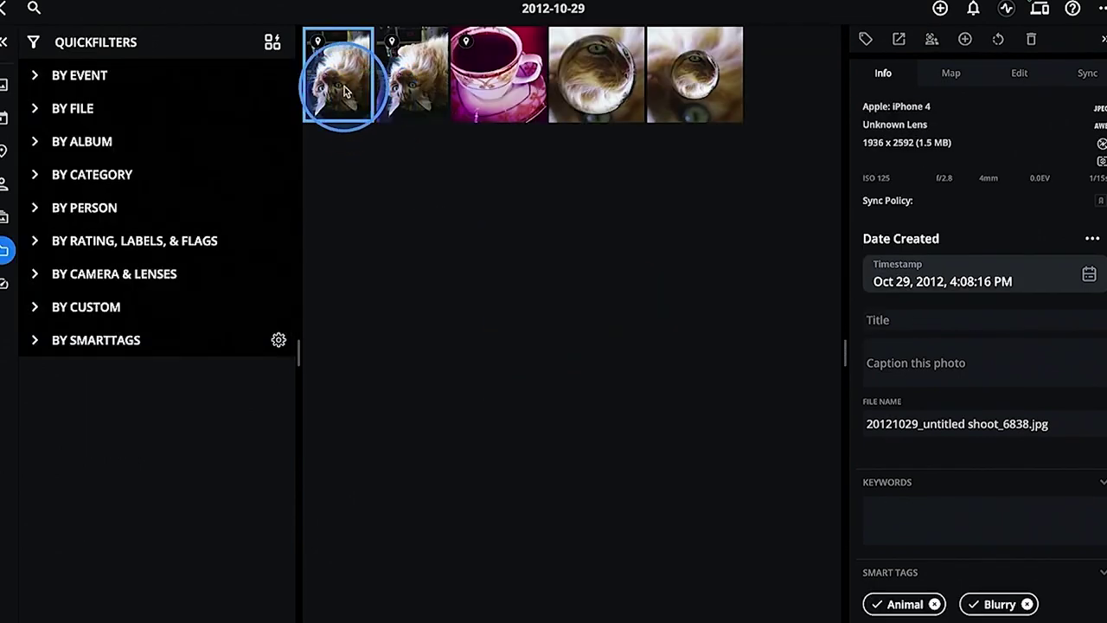
Compare the file details and smart tags of the _TopazPhotoAI TIFF with those of the original cat JPEG.
{"action": "left_click", "coordinate": [394, 99]}
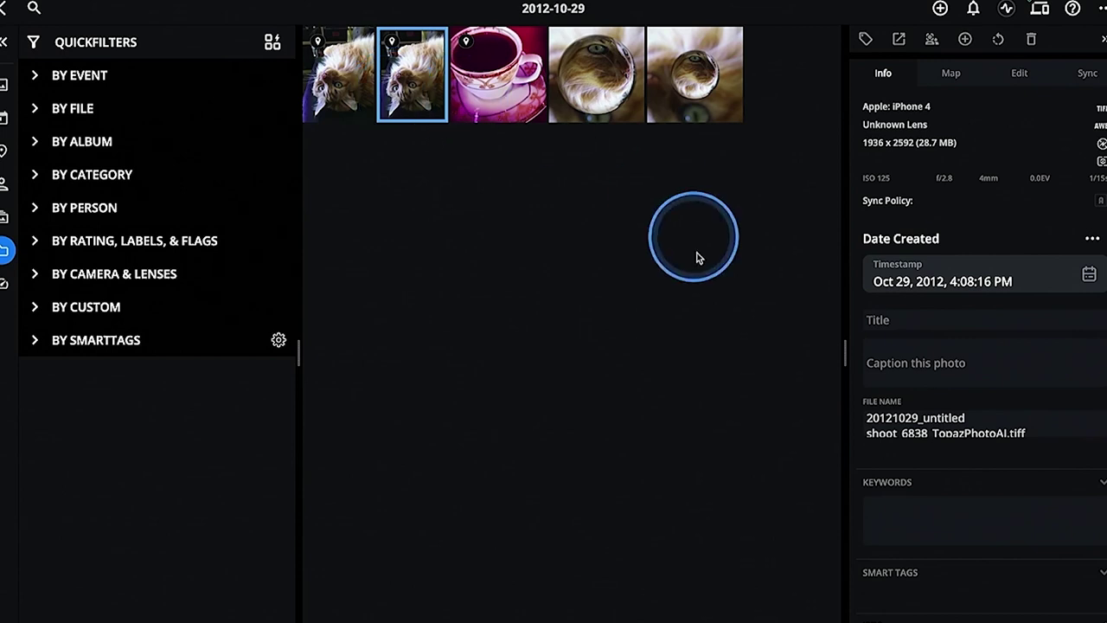
{"action": "scroll", "coordinate": [943, 392], "scroll_direction": "down", "scroll_amount": 1}
{"action": "scroll", "coordinate": [943, 392], "scroll_direction": "down", "scroll_amount": 1}
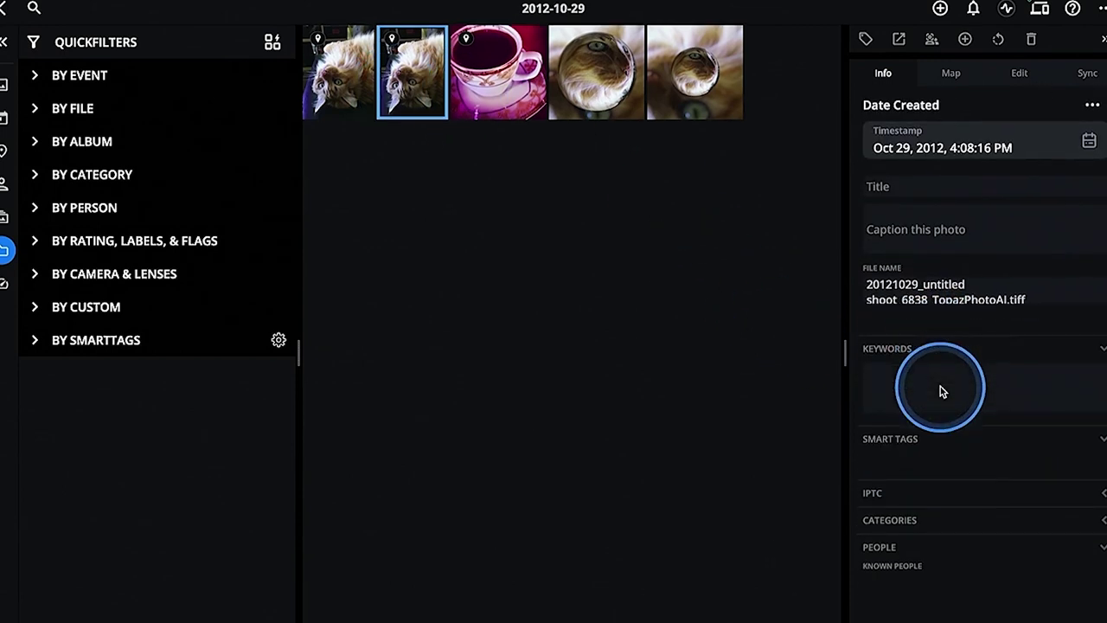
{"action": "left_click", "coordinate": [349, 93]}
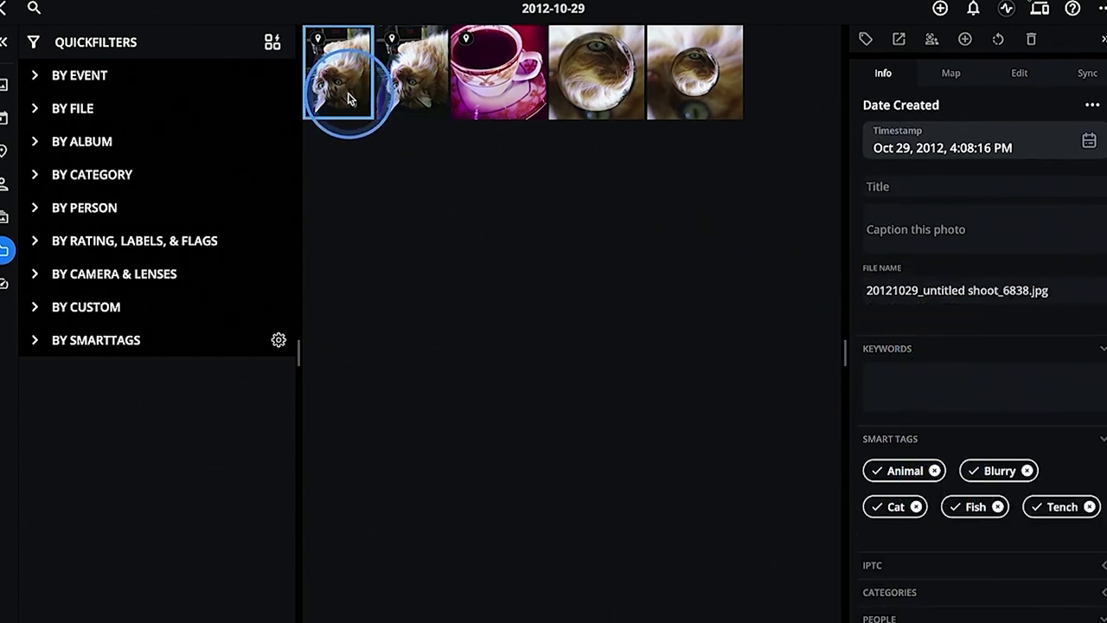
{"action": "left_click", "coordinate": [407, 79]}
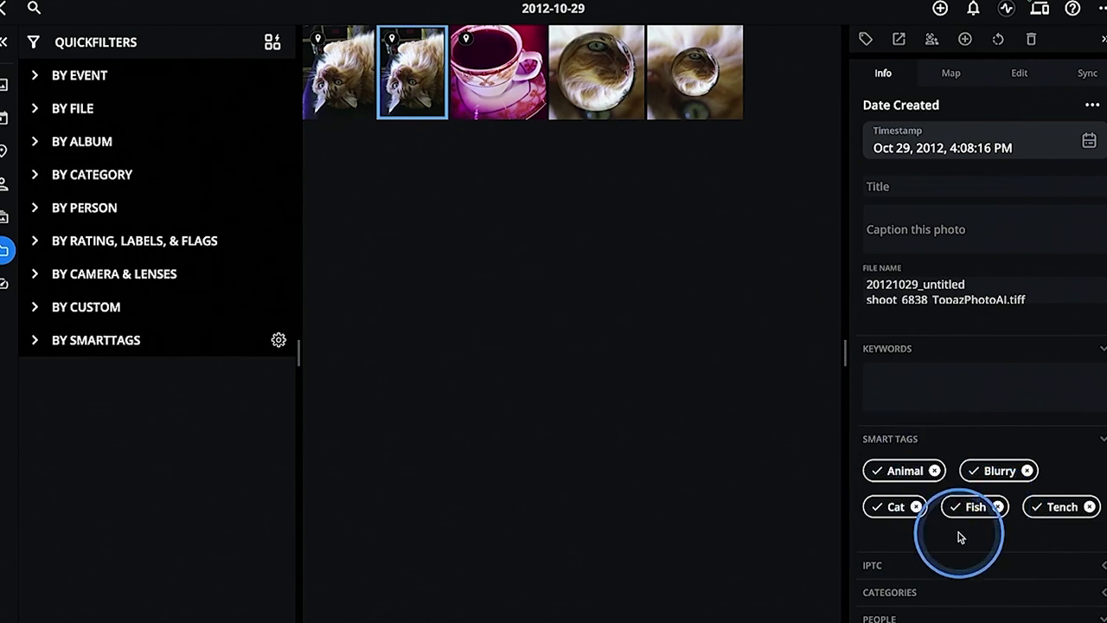
{"action": "scroll", "coordinate": [986, 341], "scroll_direction": "down", "scroll_amount": 1}
{"action": "scroll", "coordinate": [986, 342], "scroll_direction": "down", "scroll_amount": 1}
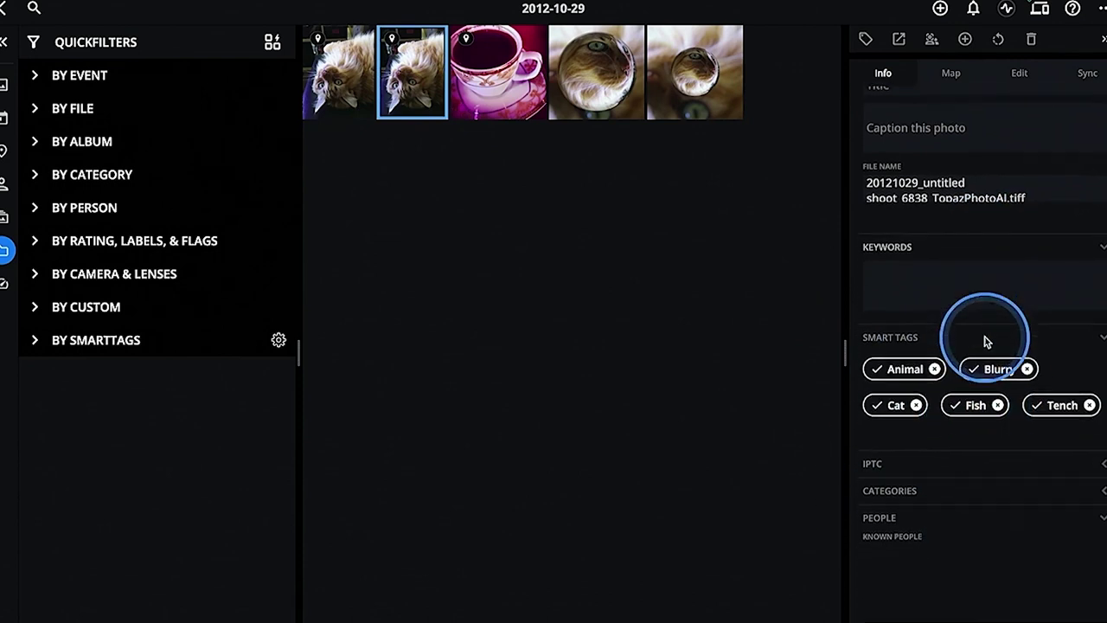
{"action": "scroll", "coordinate": [986, 344], "scroll_direction": "up", "scroll_amount": 2}
{"action": "scroll", "coordinate": [983, 259], "scroll_direction": "up", "scroll_amount": 1}
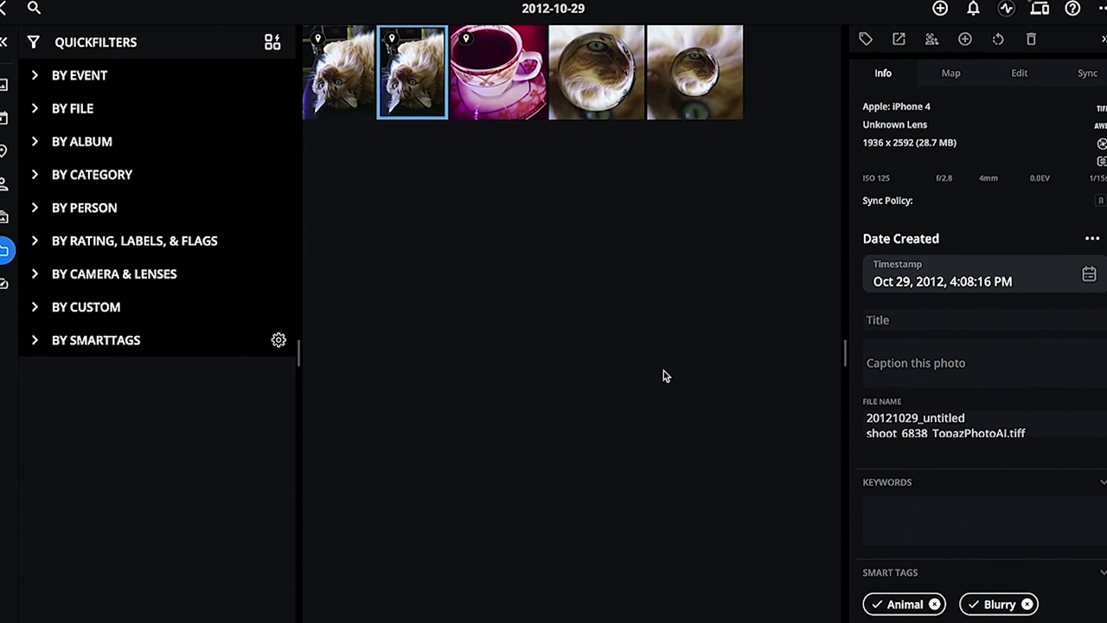
Review the date type options for the TIFF's Date Created, from Timestamp to Undated, and deselect the photo without changing the date.
{"action": "left_click", "coordinate": [900, 275]}
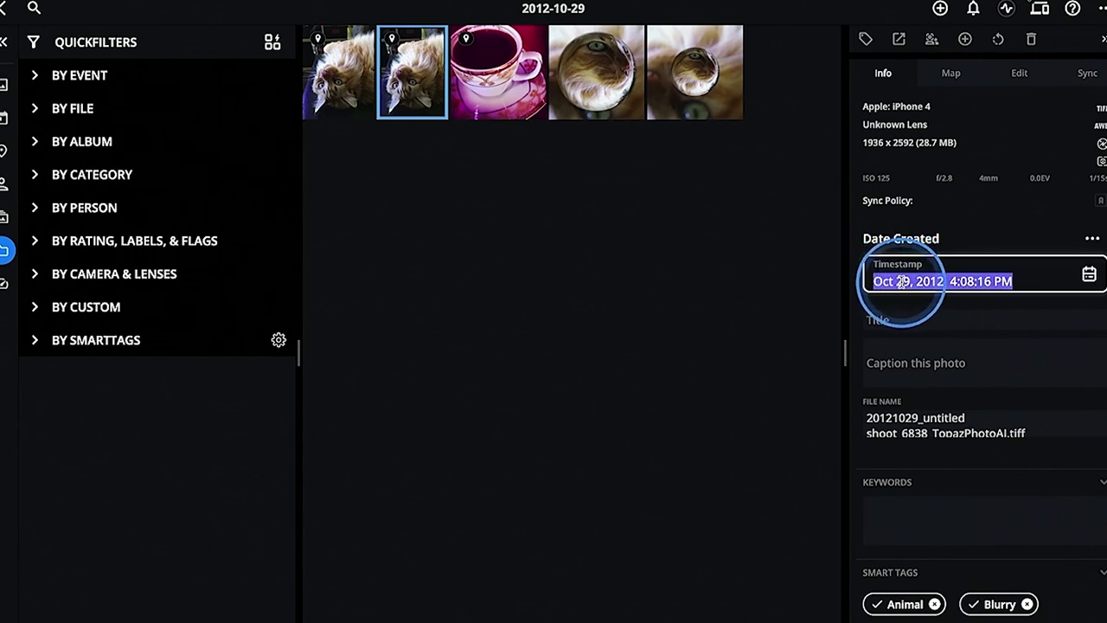
{"action": "left_click", "coordinate": [1092, 239]}
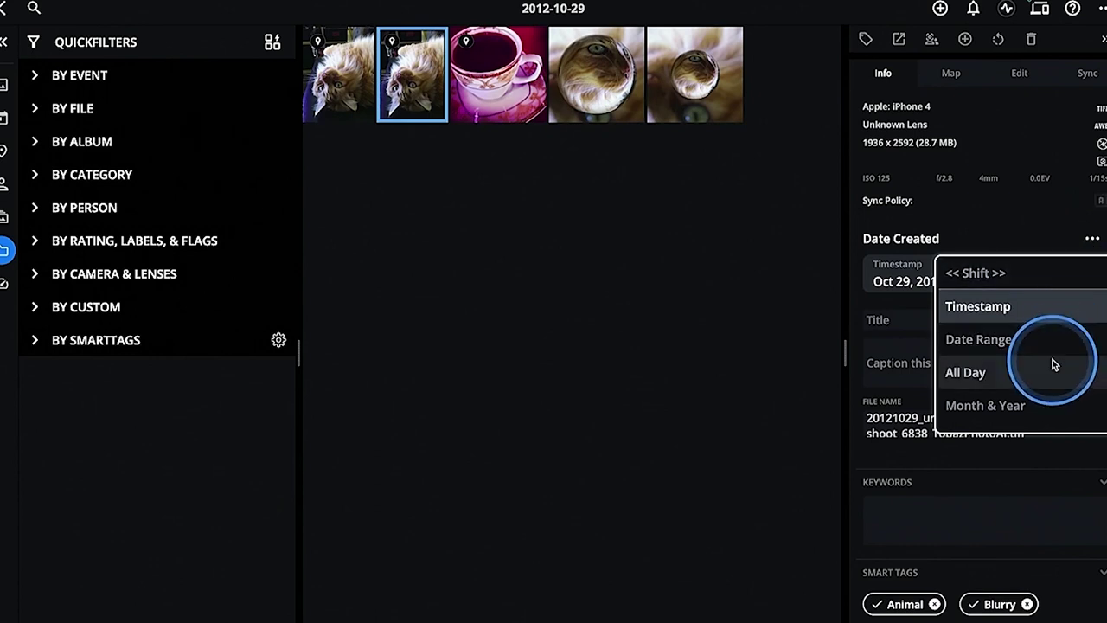
{"action": "scroll", "coordinate": [1053, 365], "scroll_direction": "down", "scroll_amount": 3}
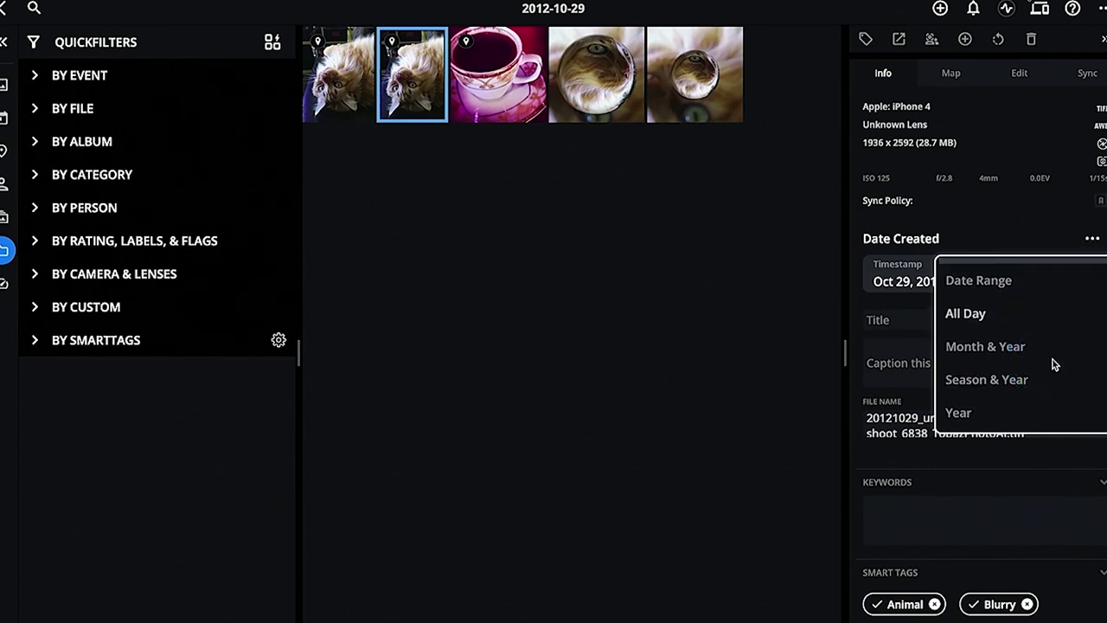
{"action": "scroll", "coordinate": [1053, 364], "scroll_direction": "down", "scroll_amount": 2}
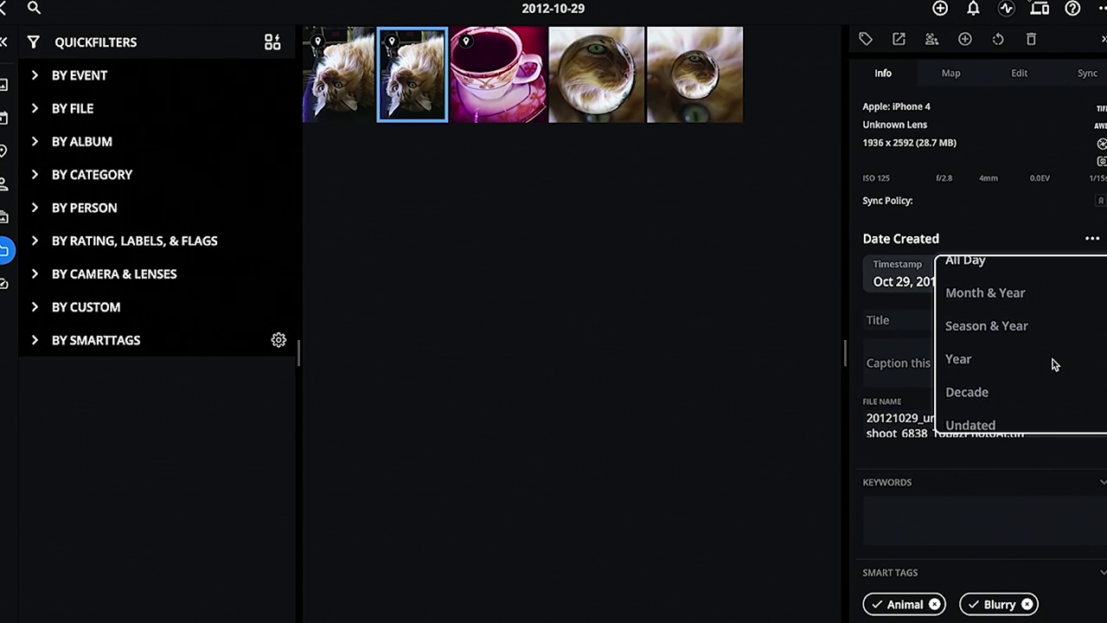
{"action": "left_click", "coordinate": [1015, 364]}
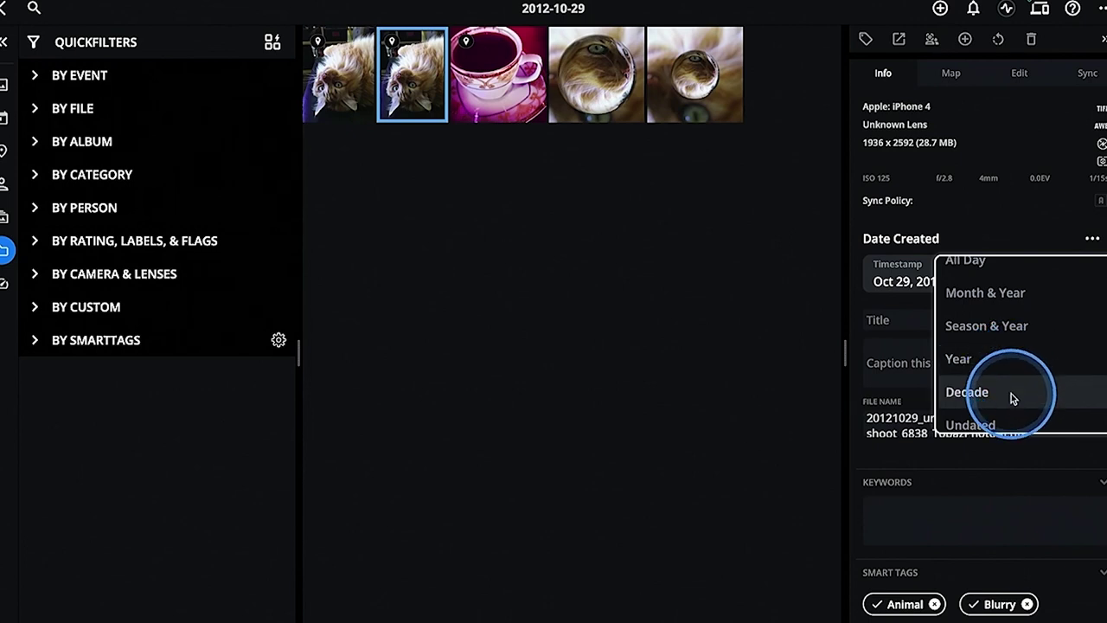
{"action": "left_click", "coordinate": [637, 449]}
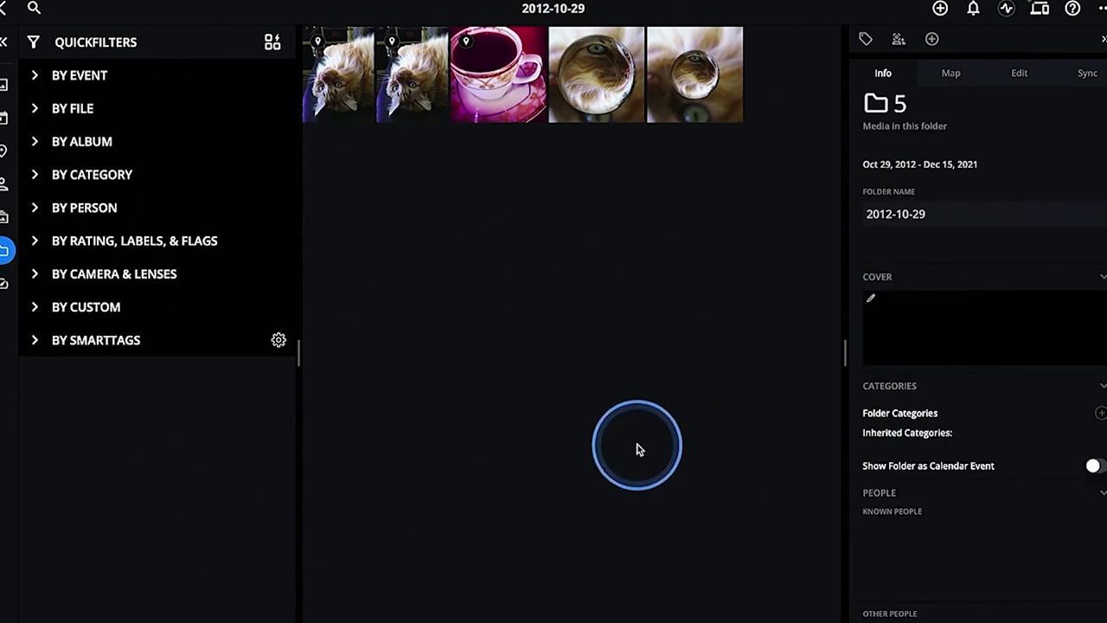